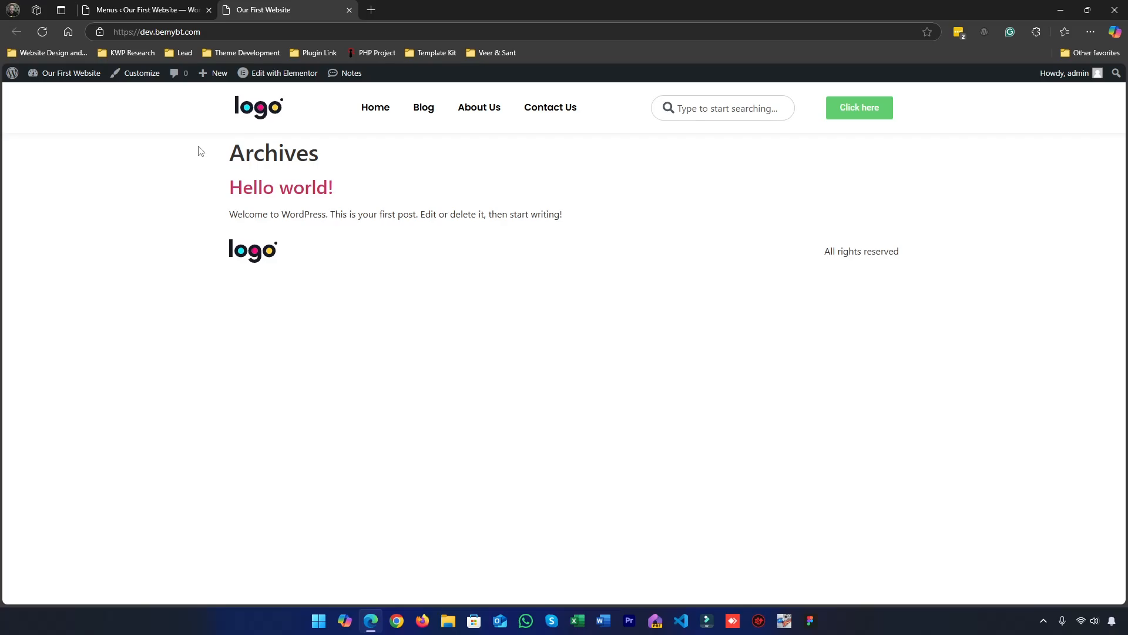
Open the Home page from the WordPress pages list for editing with Elementor in a new tab
left_click(156, 5)
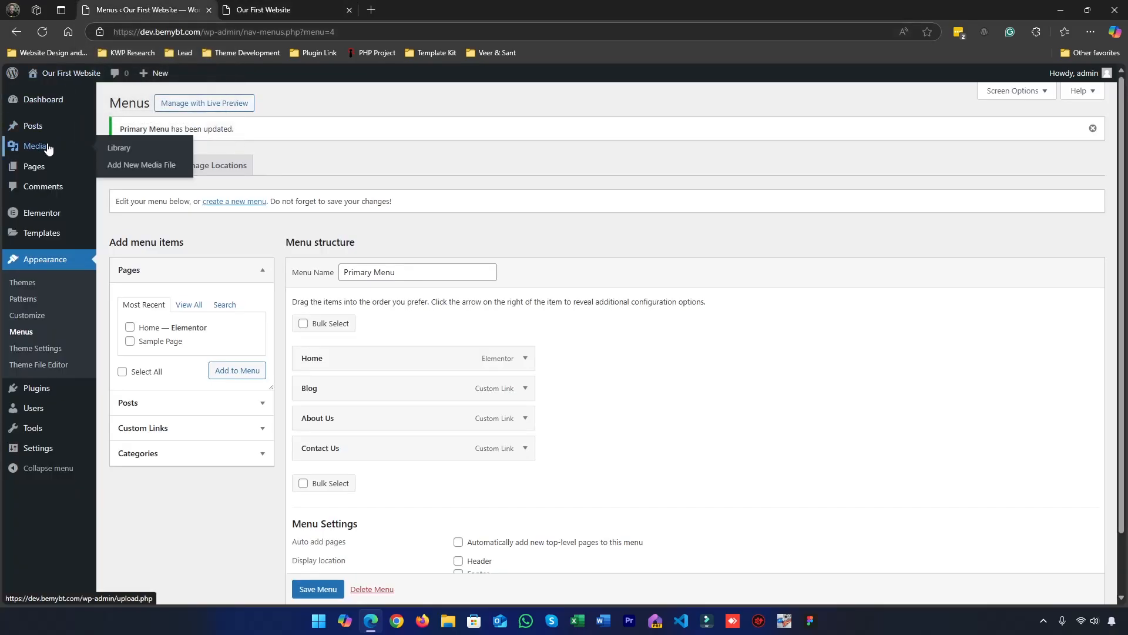
left_click(44, 167)
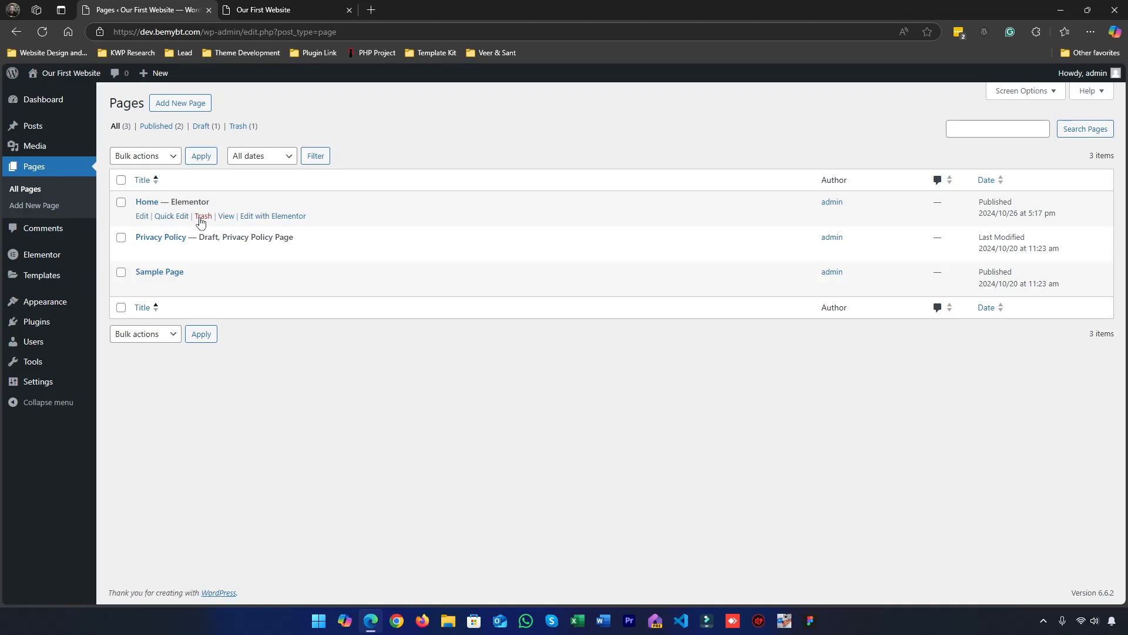
middle_click(271, 216)
left_click(288, 10)
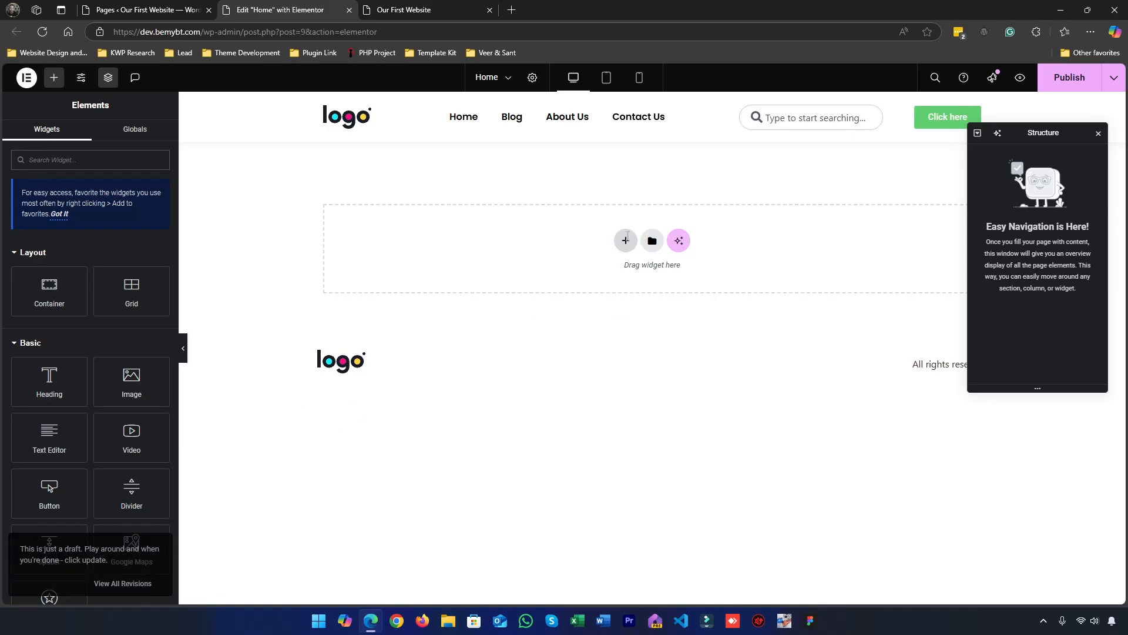
Add a flexbox container with the Direction Row structure to the empty Home page
left_click(627, 240)
left_click(606, 282)
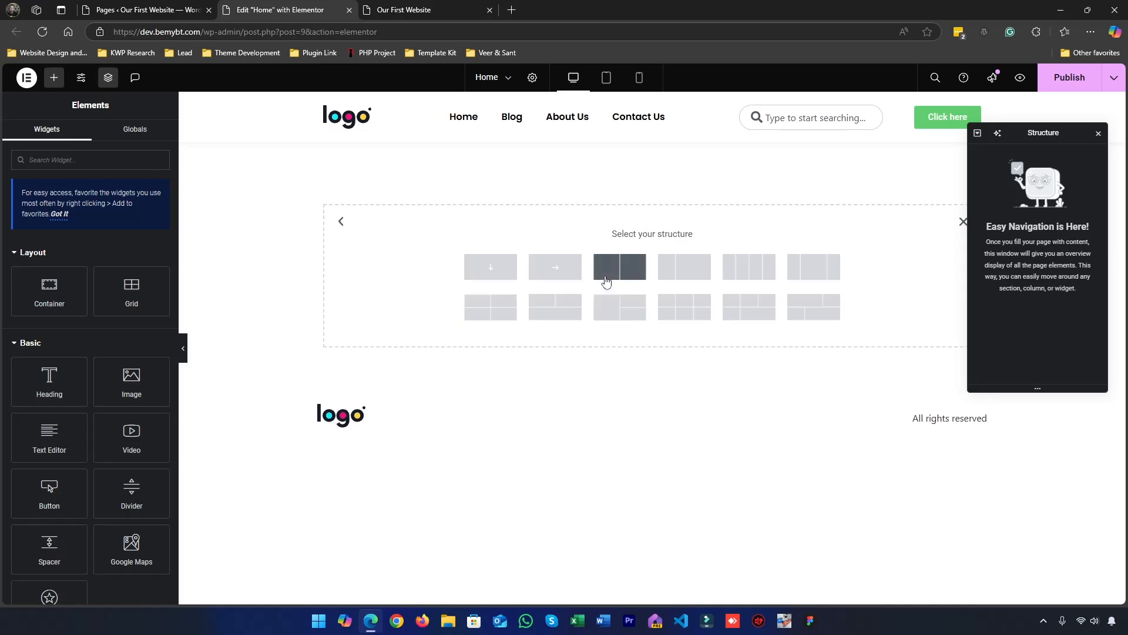
left_click(560, 268)
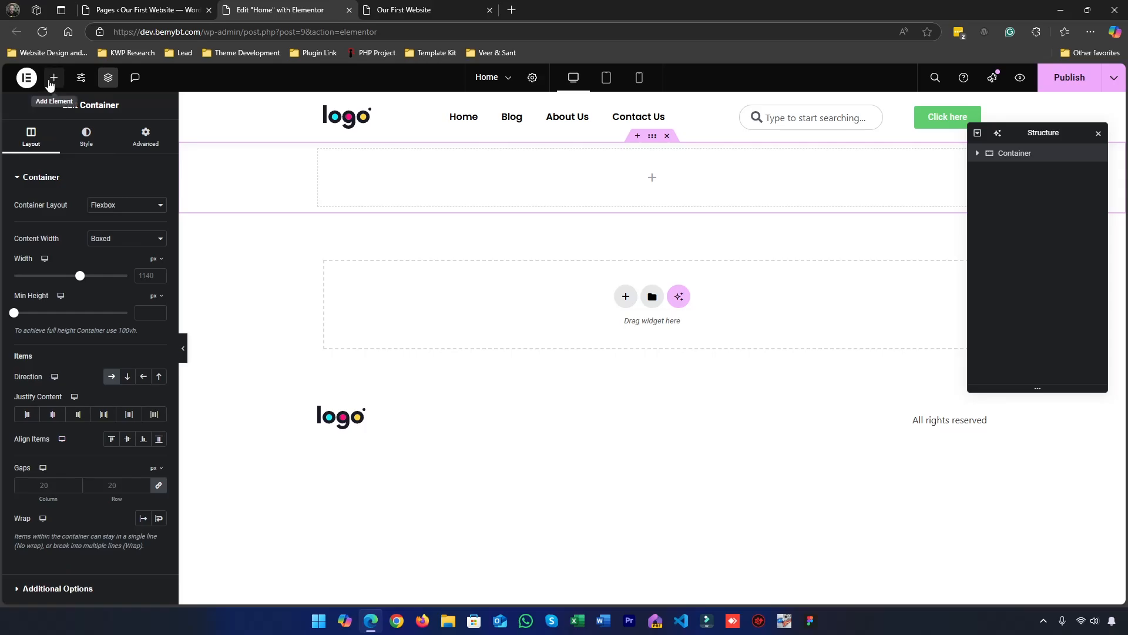
Search the widgets for "slider" and place the Slides widget inside the new container
left_click(53, 78)
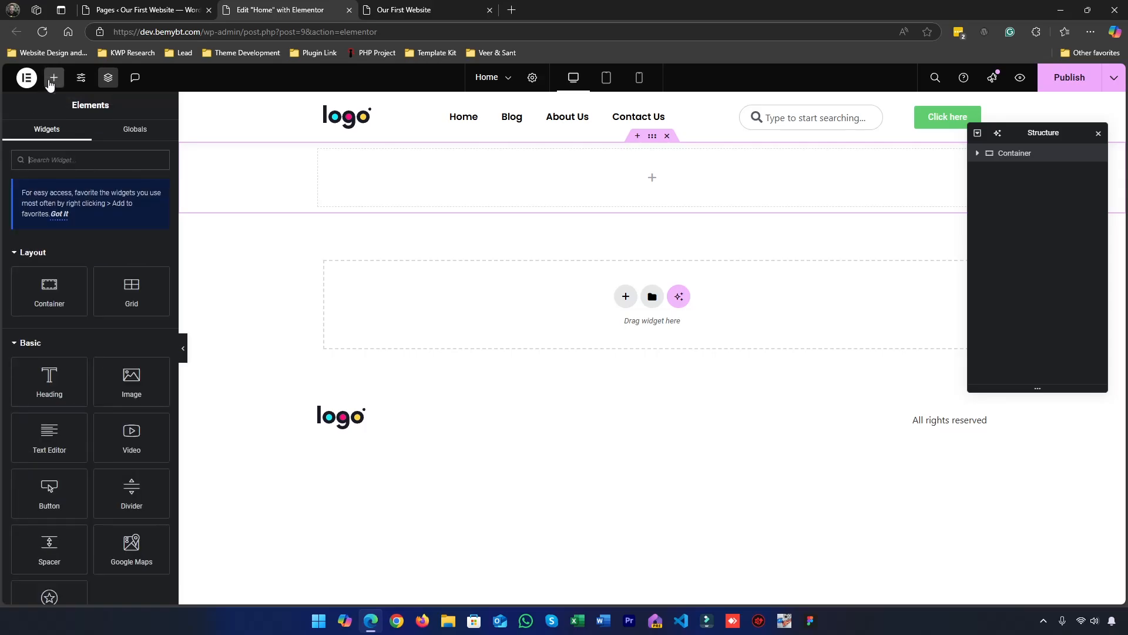
scroll(63, 308, "down", 4)
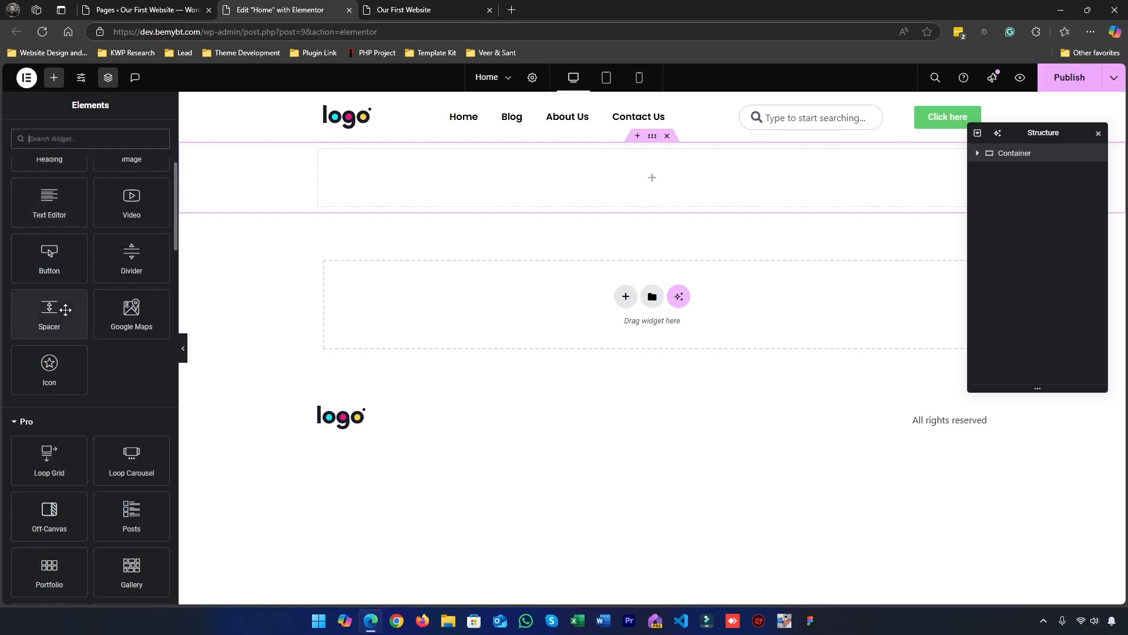
scroll(91, 345, "up", 4)
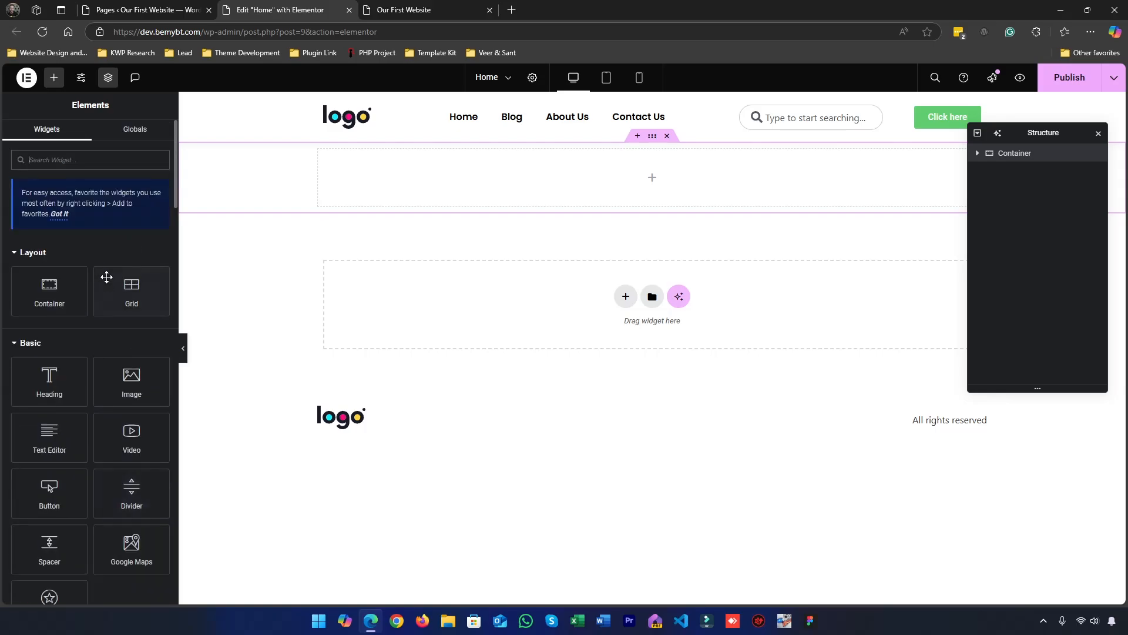
type("slider")
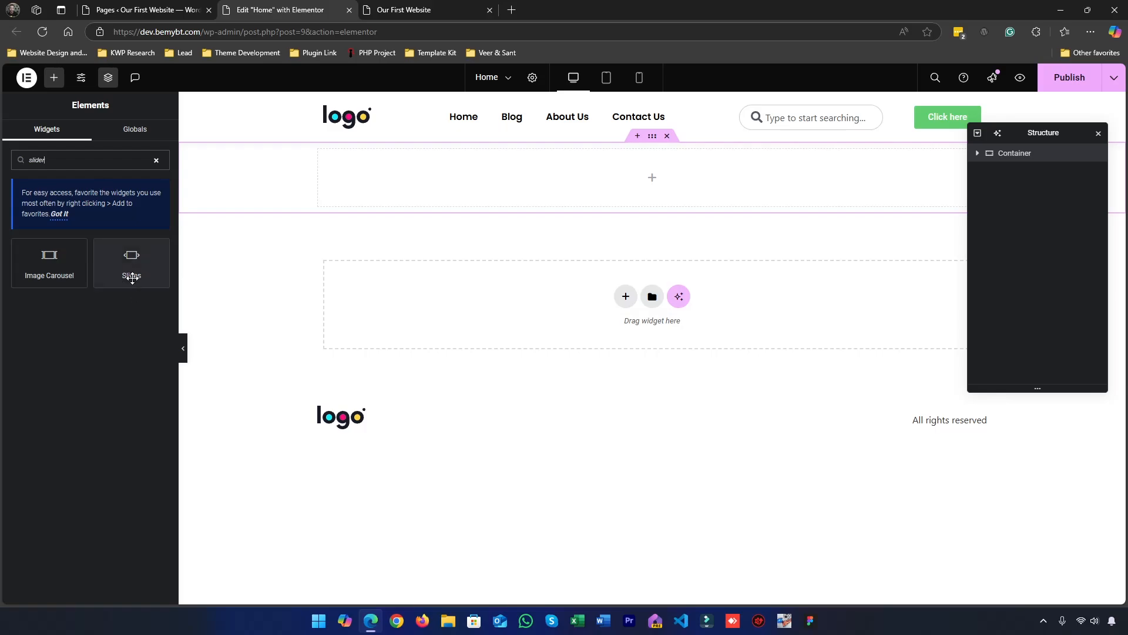
left_click_drag(128, 275, 534, 194)
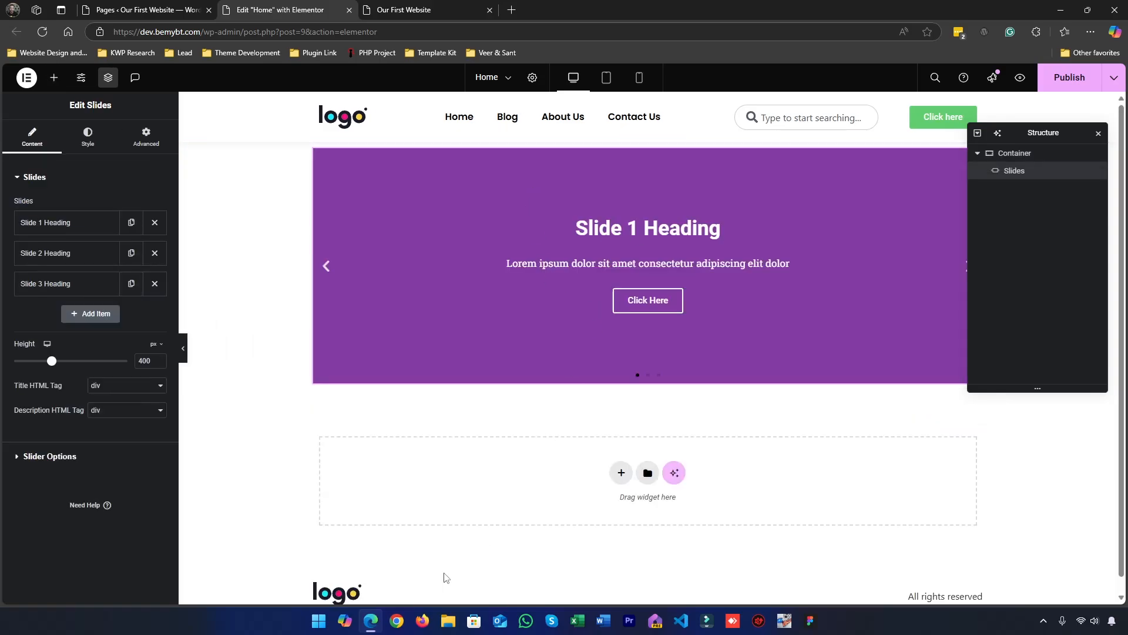
Move the Structure panel clear of the slider and preview its slides with the pagination dots and next arrow
left_click_drag(1087, 132, 1067, 267)
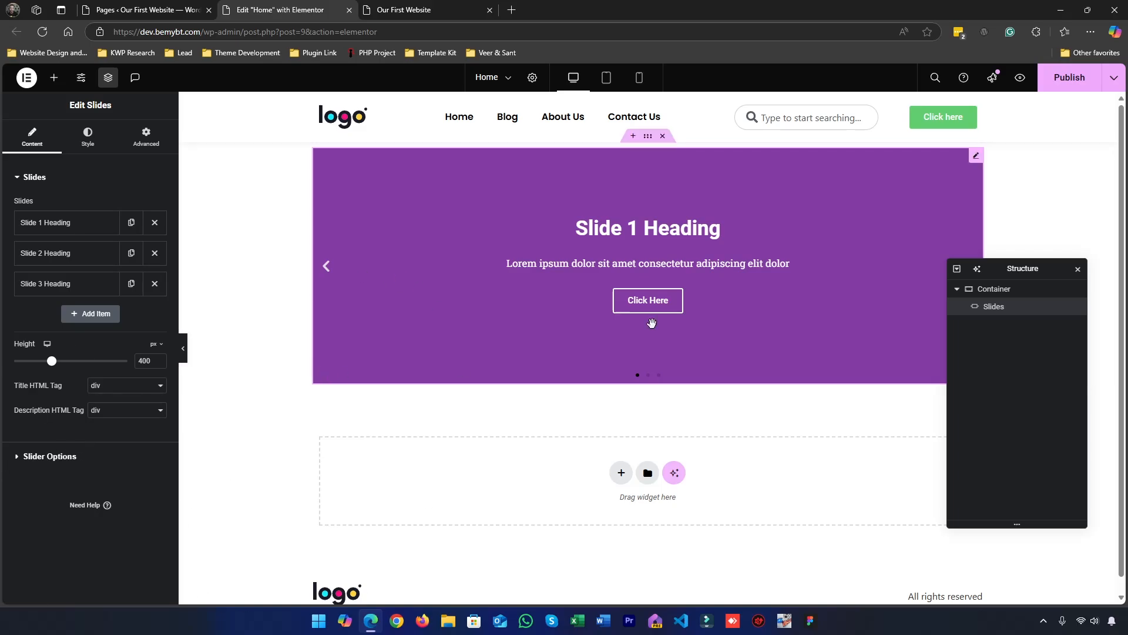
left_click(648, 375)
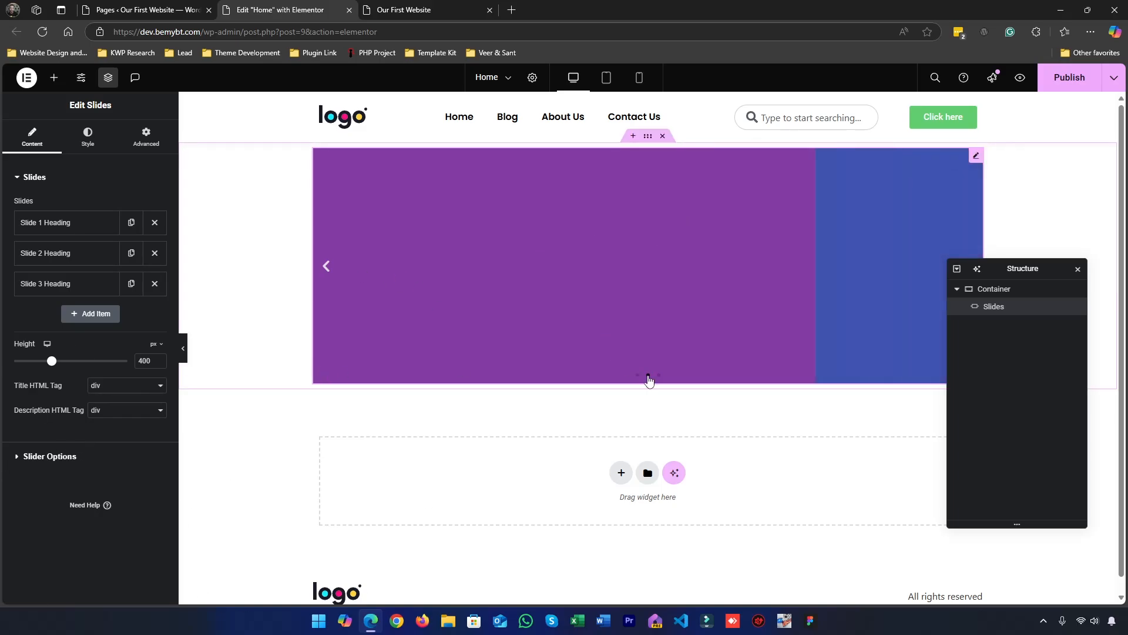
left_click(659, 375)
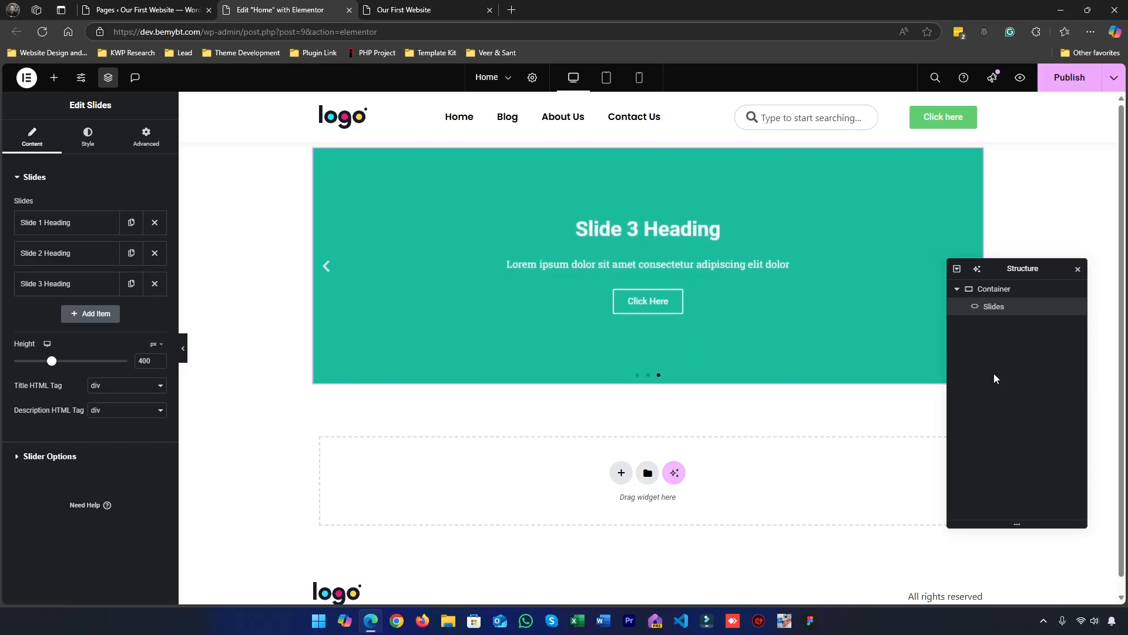
left_click_drag(1025, 270, 1010, 360)
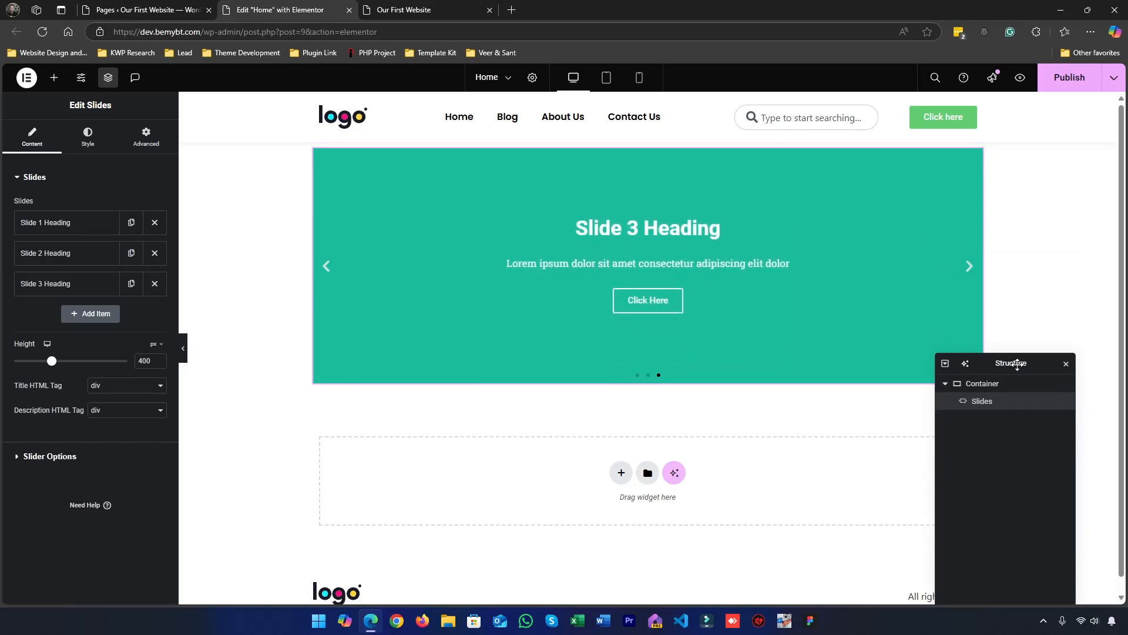
left_click(970, 267)
left_click(969, 268)
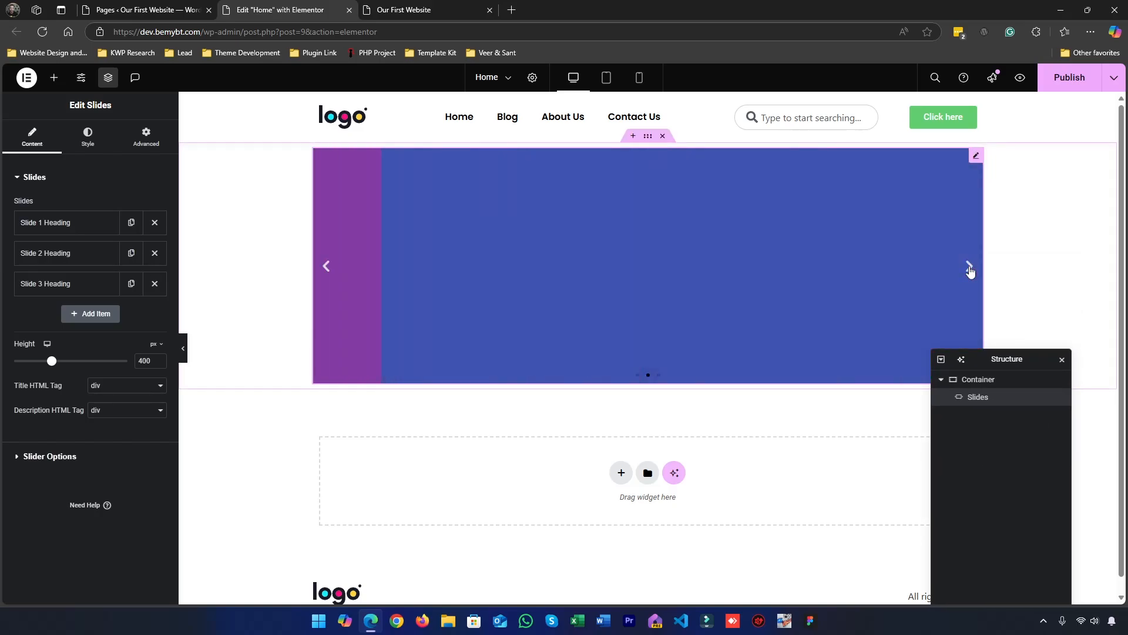
left_click(969, 267)
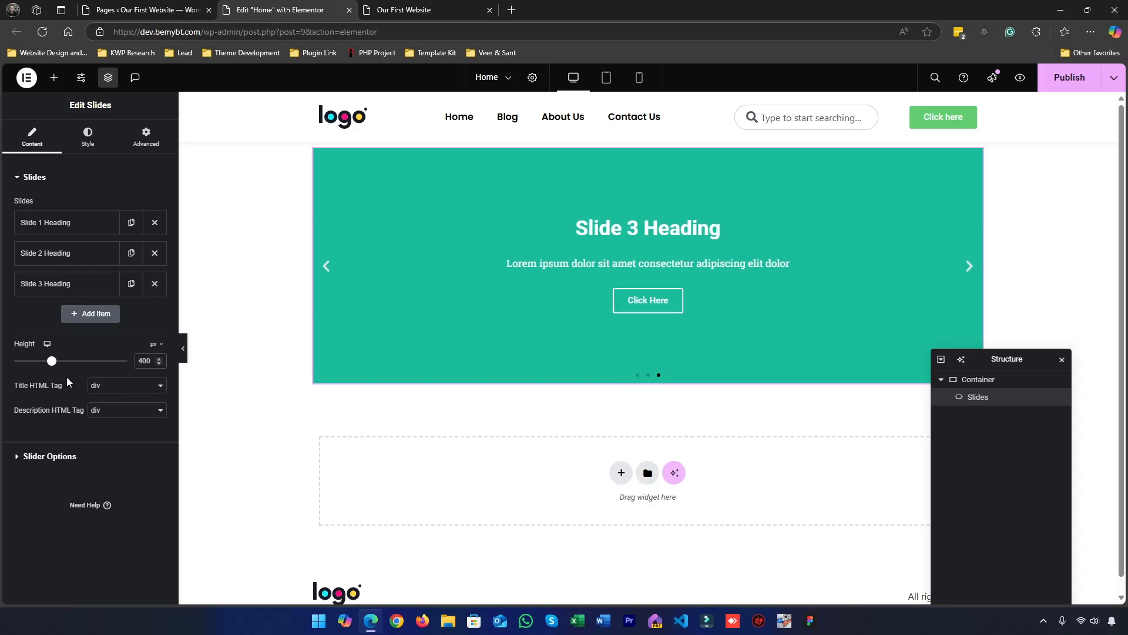
Set the Slides widget's height to 500 px
key("BackSpace")
type("6")
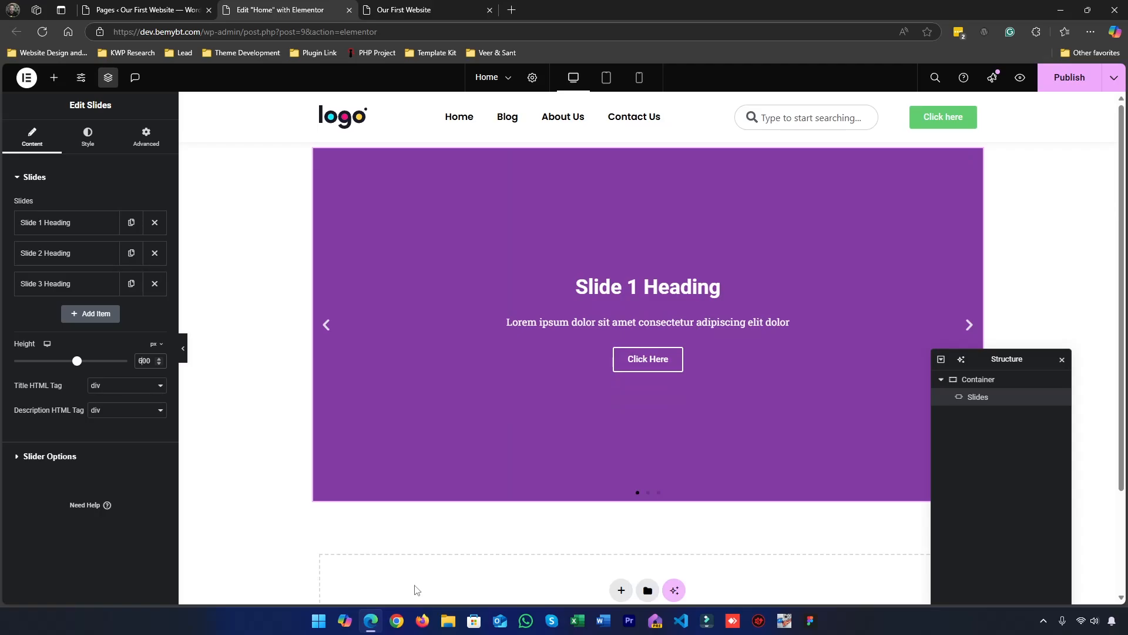
key("BackSpace")
type("5")
key("BackSpace")
key("BackSpace")
type("50")
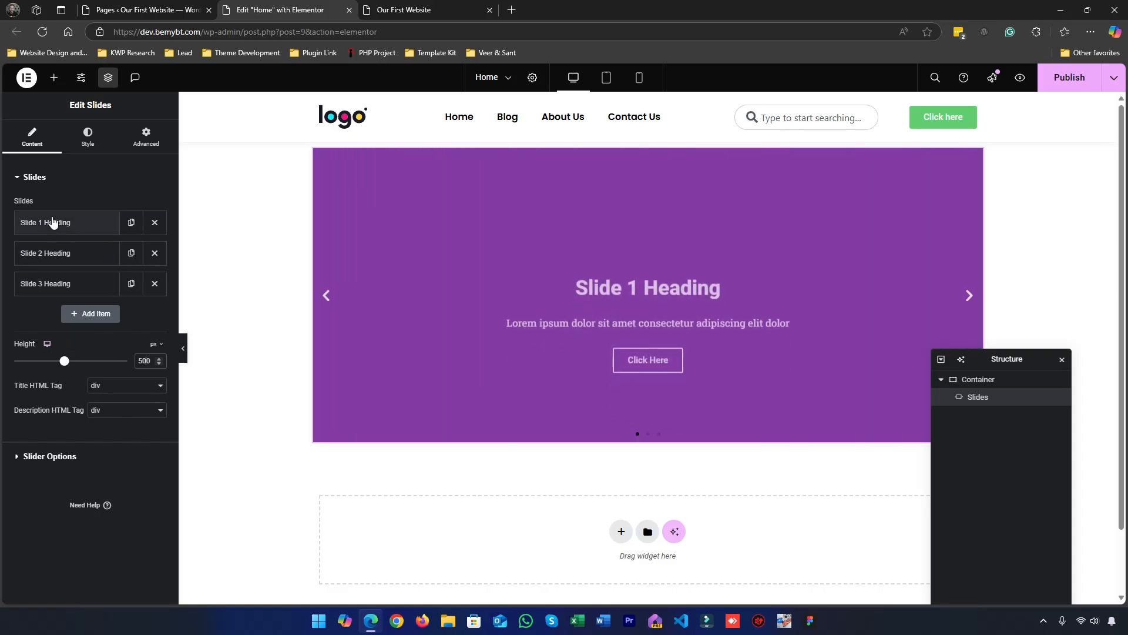
Expand Slide 1's background settings, then download the Pexels photo of the man seated by the windows through the browser, dismissing the download manager
left_click(52, 222)
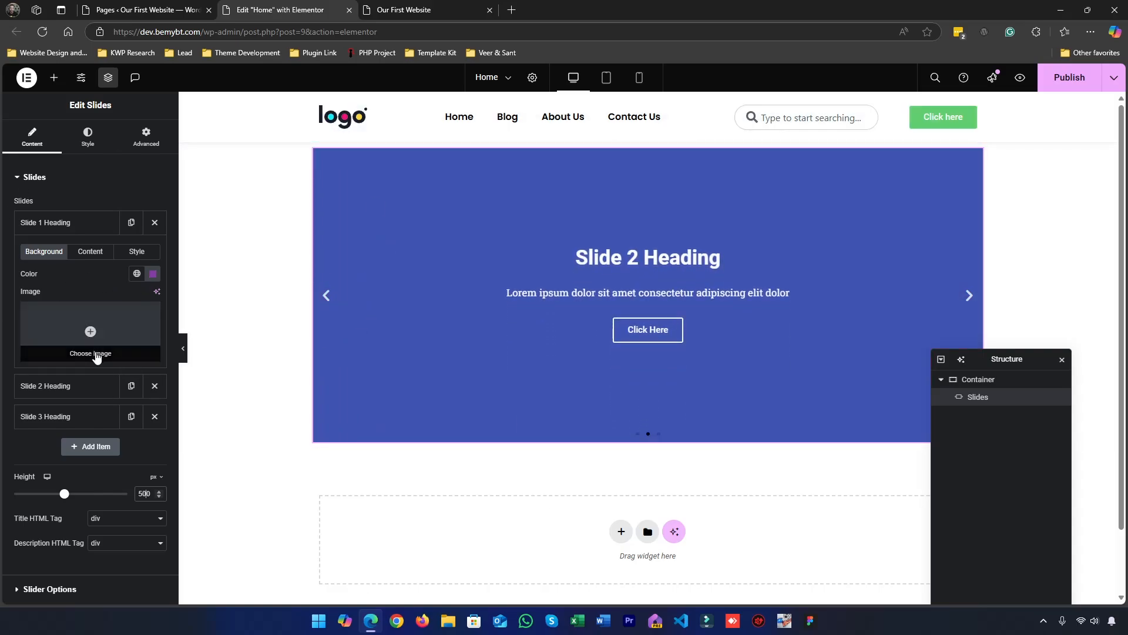
left_click(512, 10)
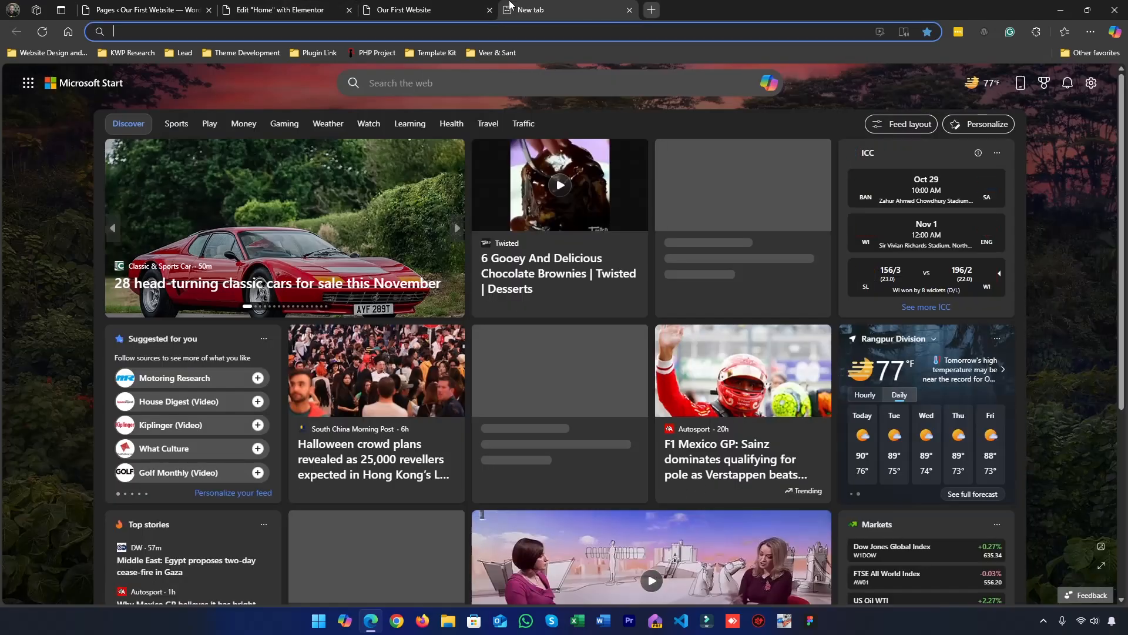
type("pe")
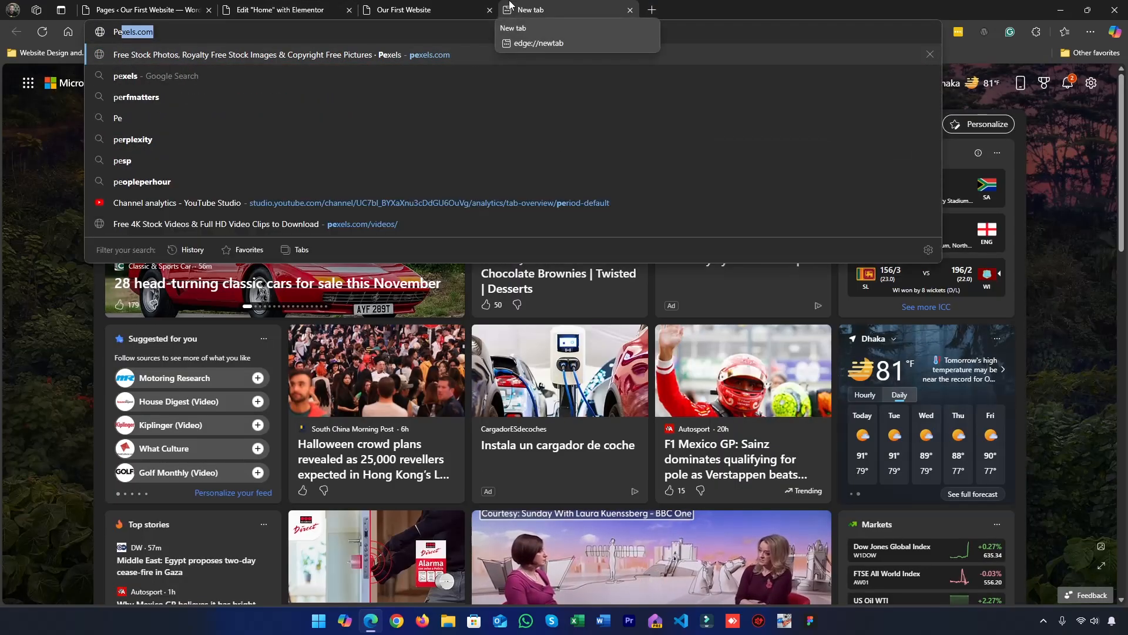
key("Return")
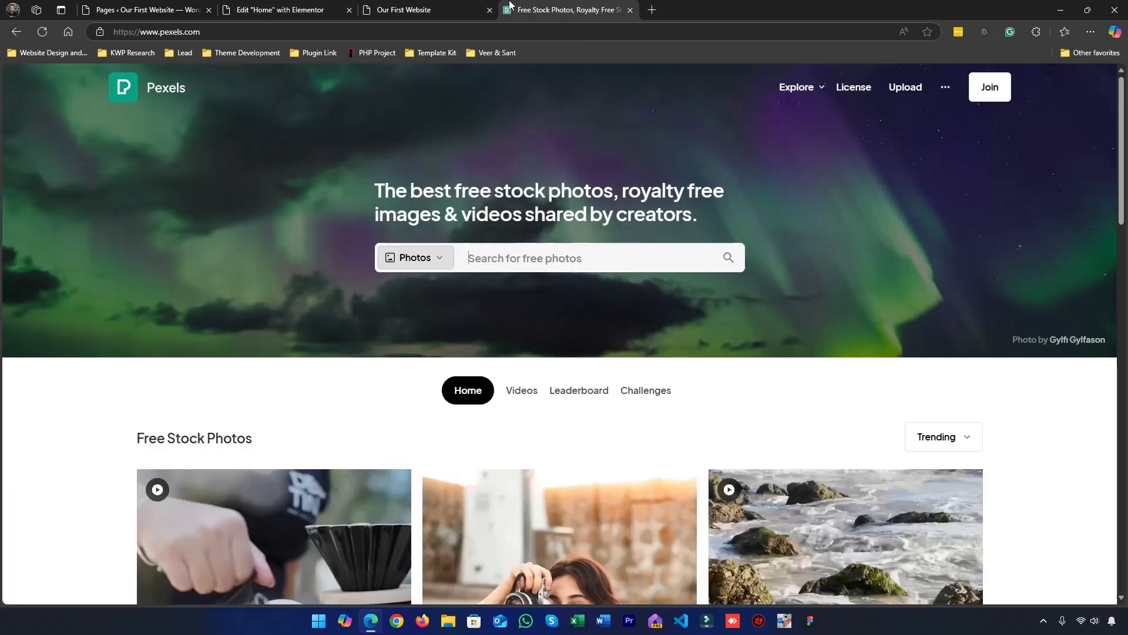
scroll(511, 347, "down", 6)
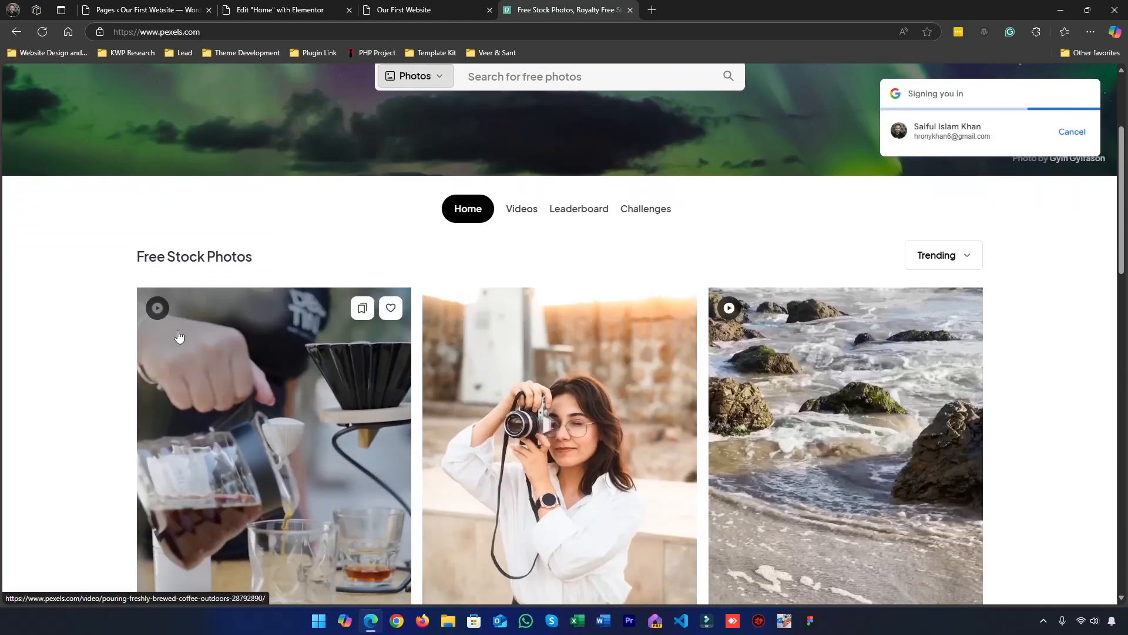
scroll(413, 355, "down", 3)
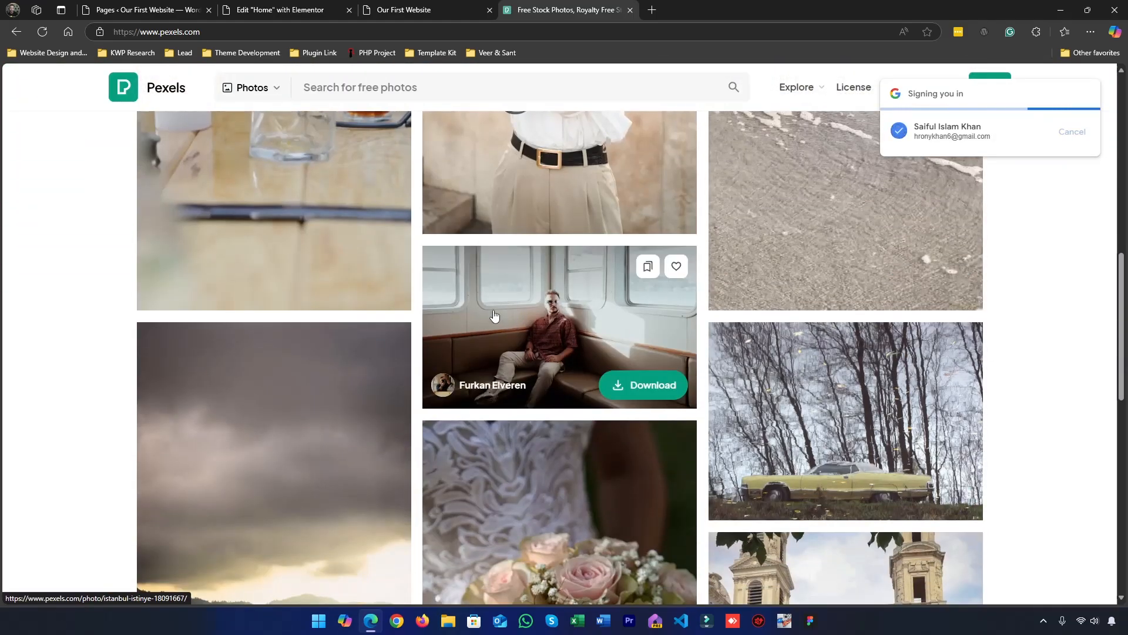
left_click(639, 393)
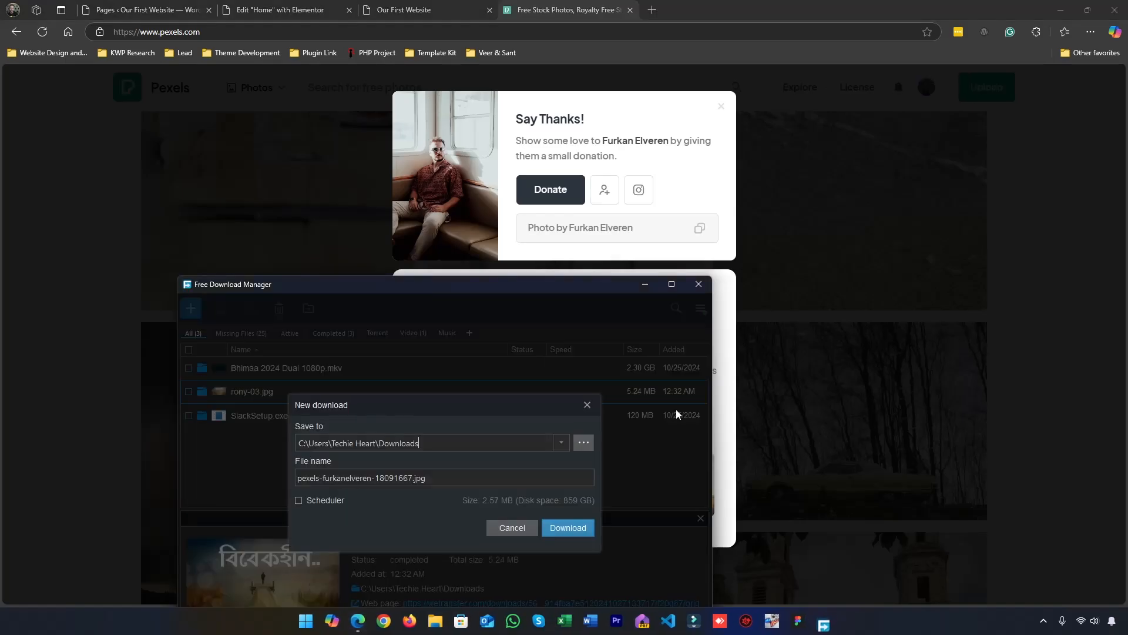
left_click(510, 529)
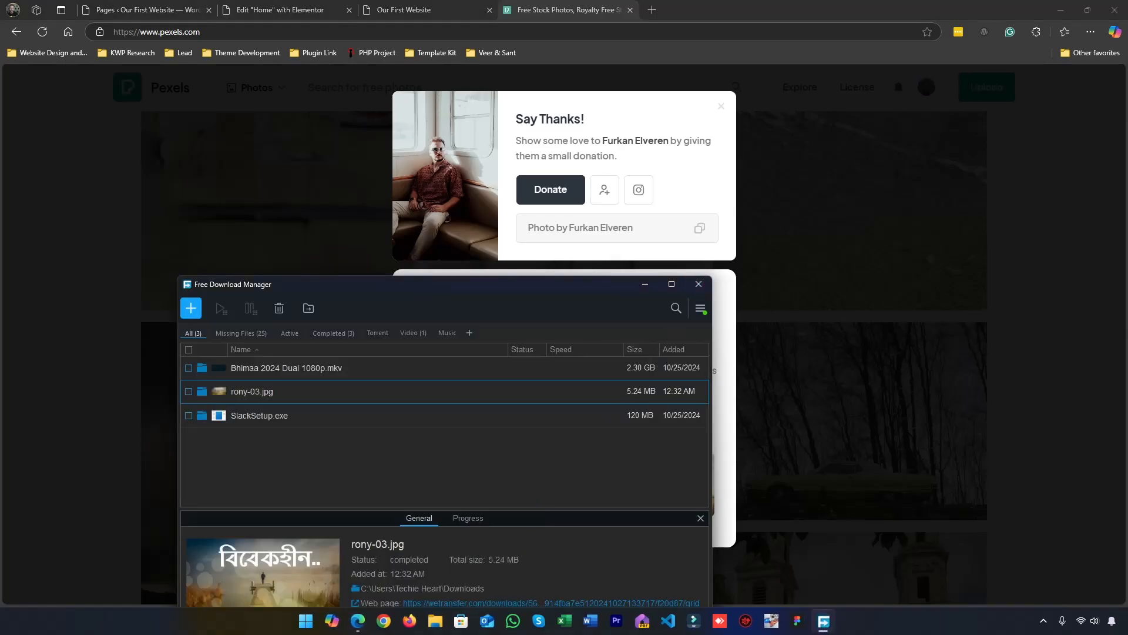
left_click(698, 284)
Return to the Elementor editor and upload the downloaded Pexels photo to the media library for Slide 1's background image
left_click(237, 4)
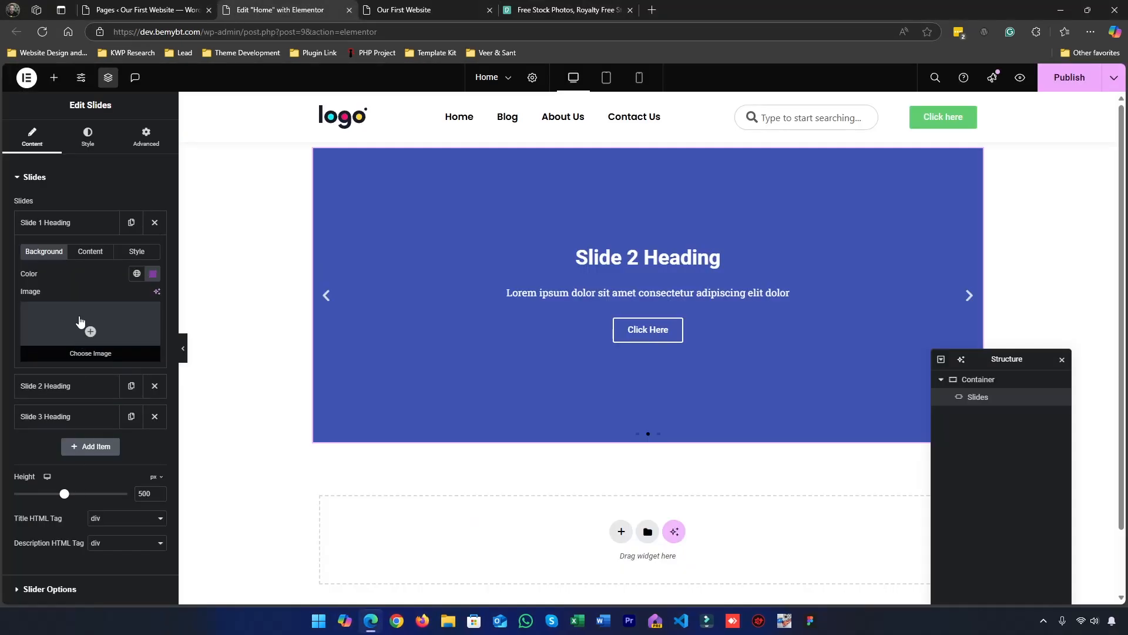
left_click(81, 321)
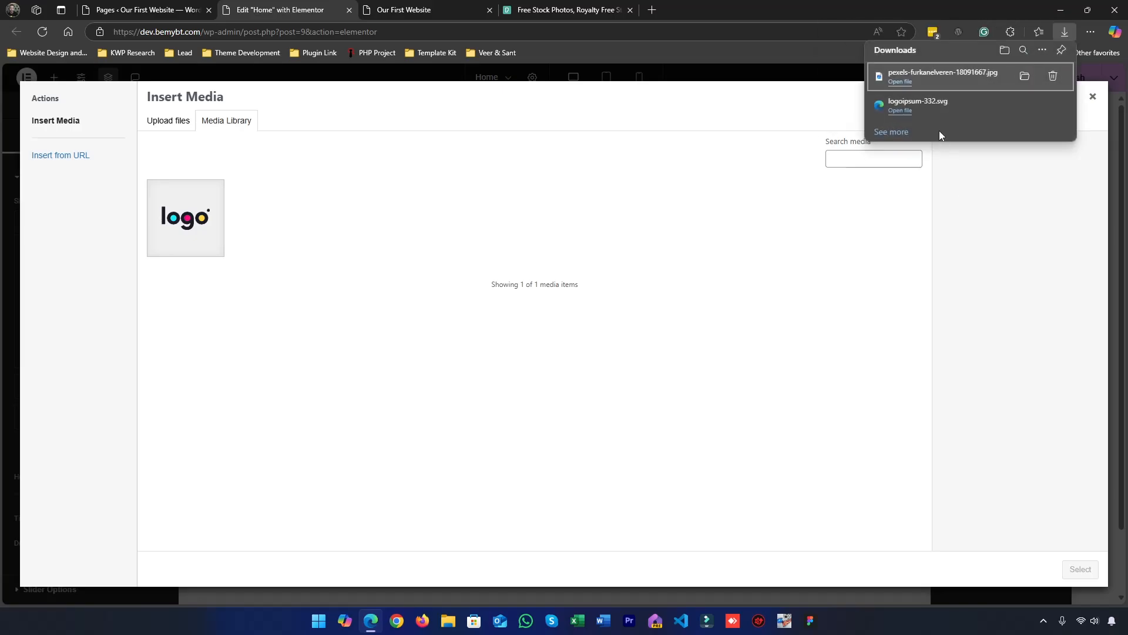
left_click_drag(922, 85, 614, 325)
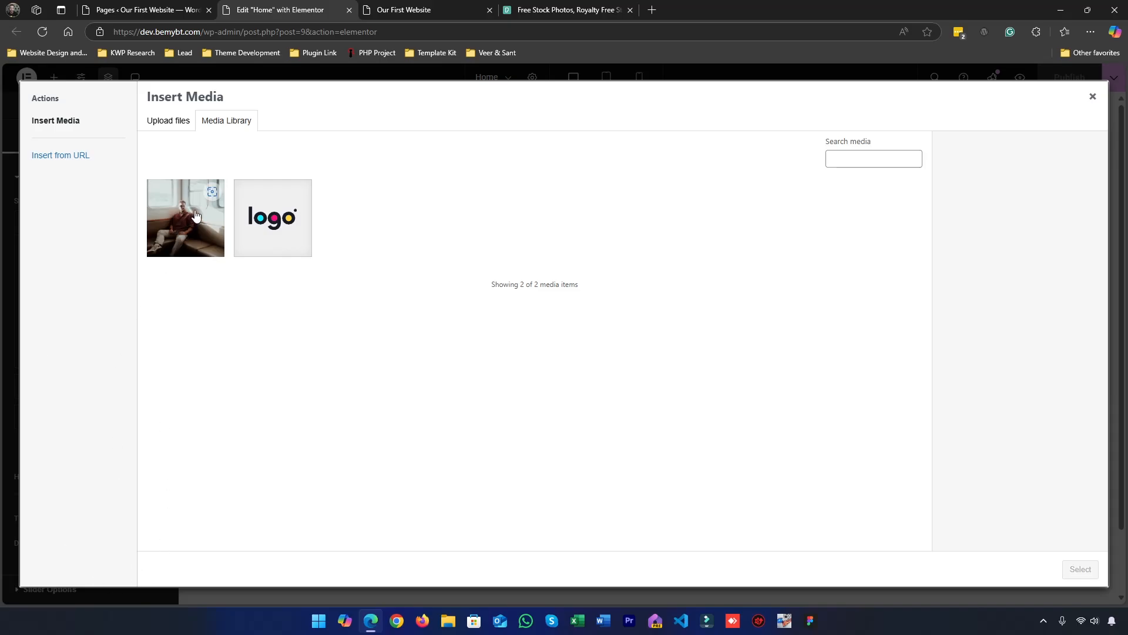
Permanently delete the uncompressed seated-man photo from the media library
left_click(216, 247)
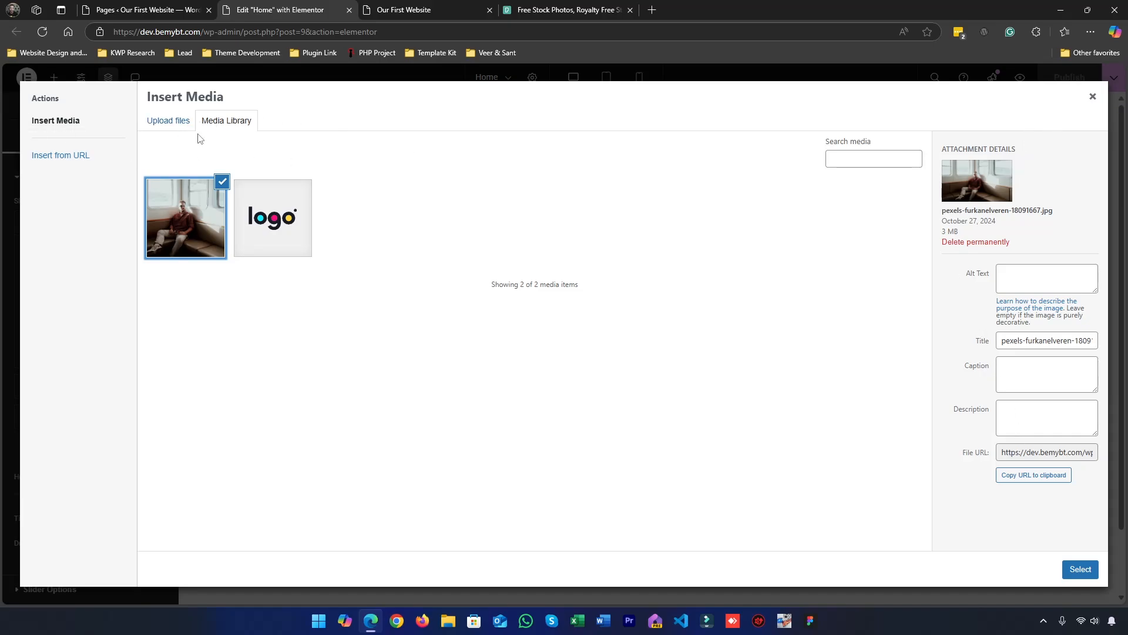
left_click(967, 243)
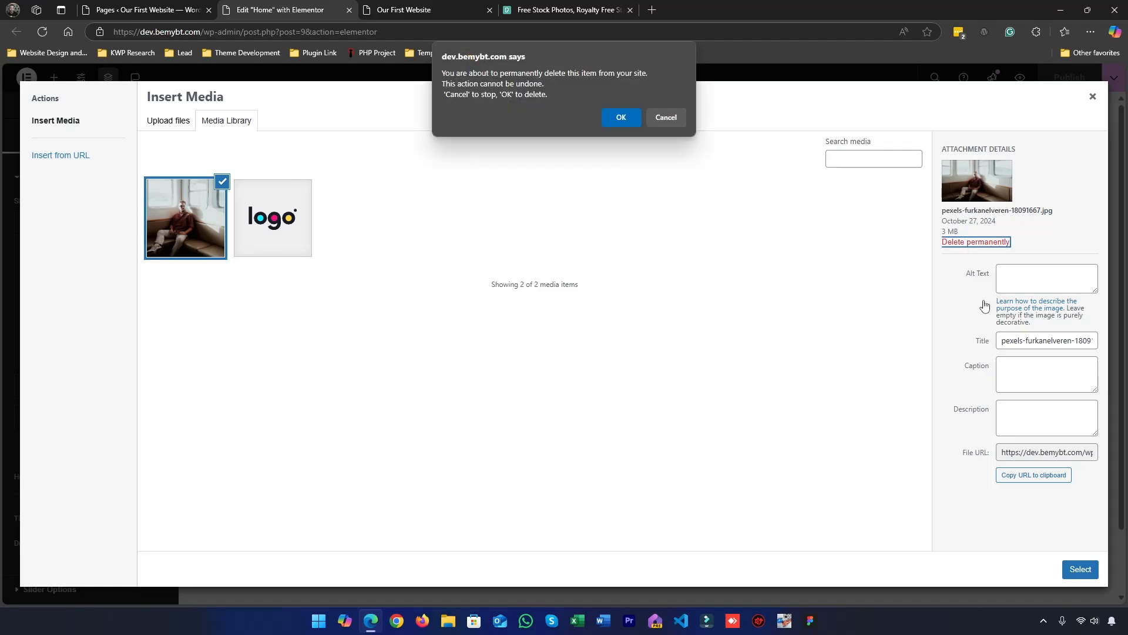
left_click(618, 119)
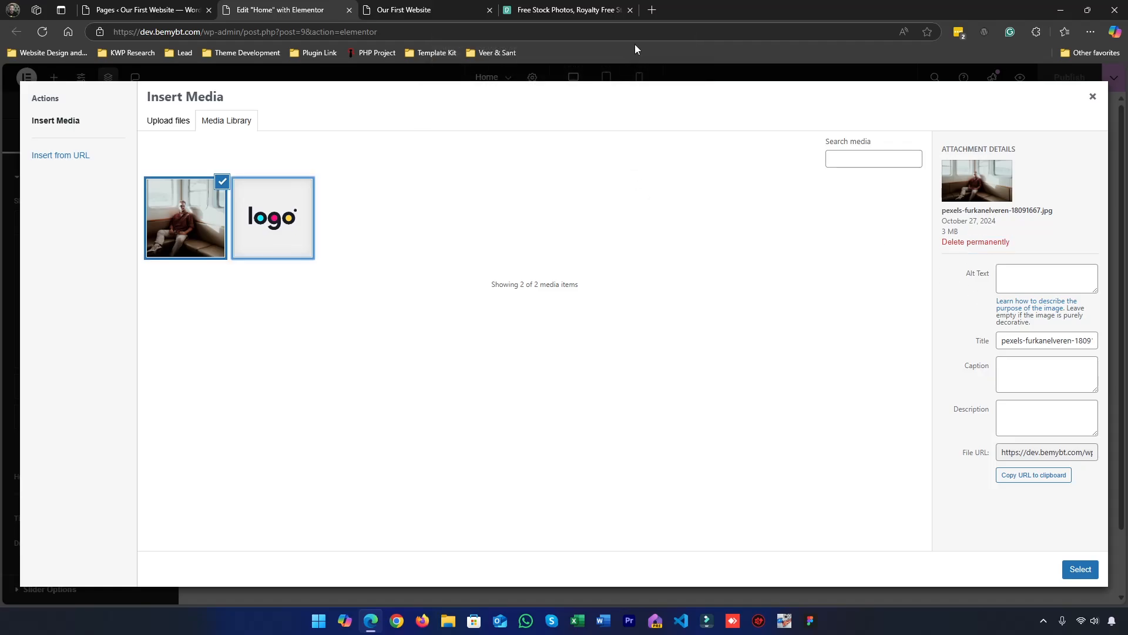
Search the web for "compress image" in a new tab and open the Compress JPEG site
left_click(651, 10)
type("compress")
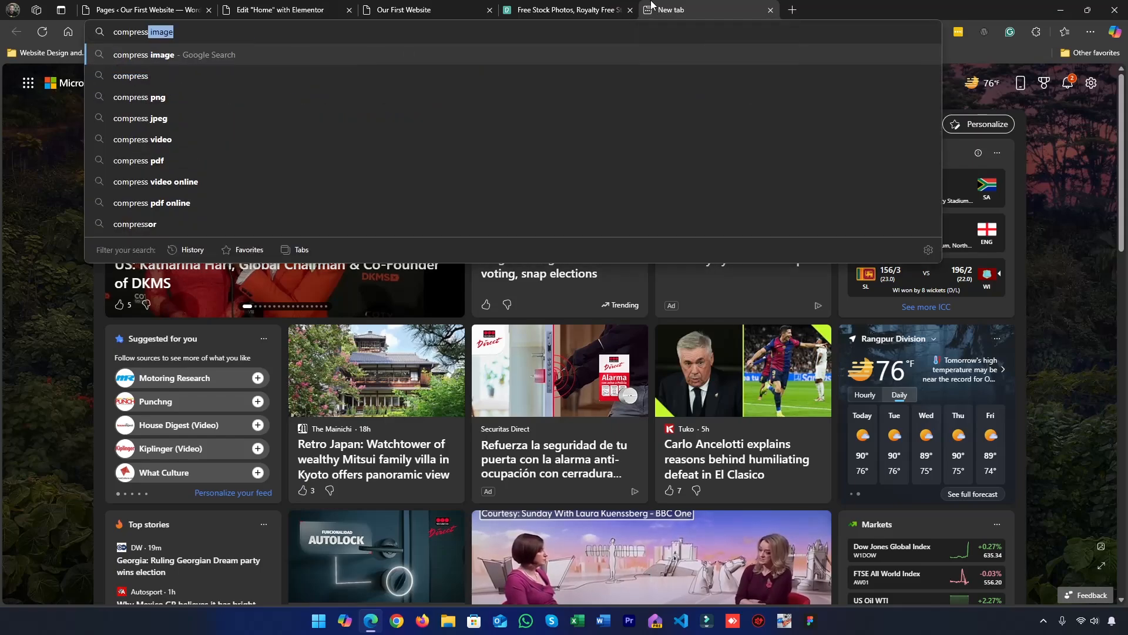
key("Return")
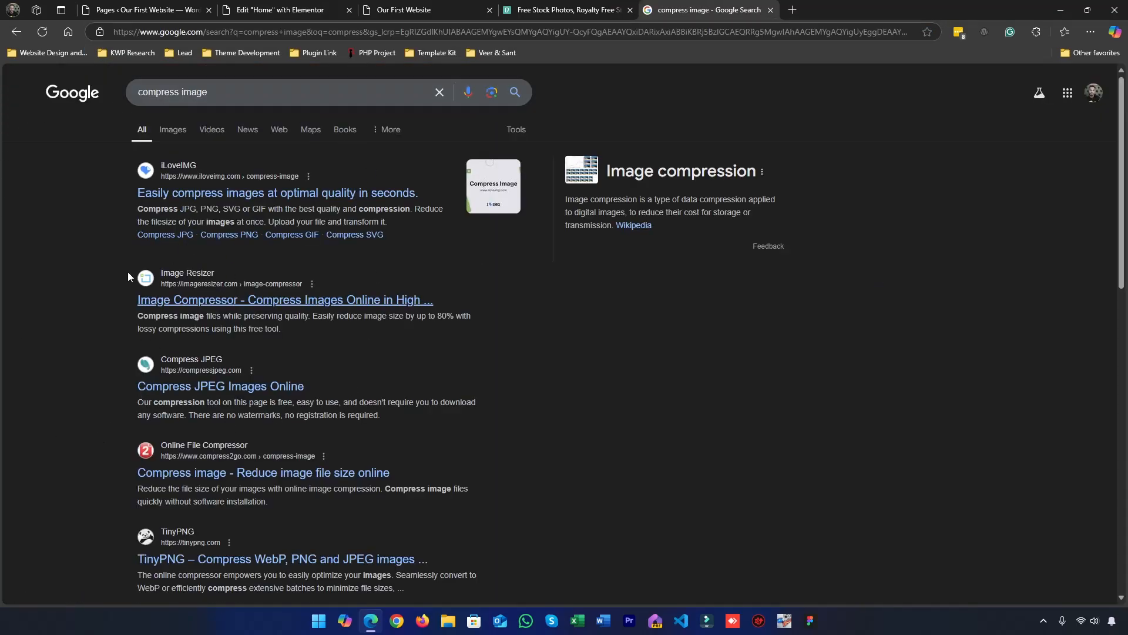
left_click(163, 392)
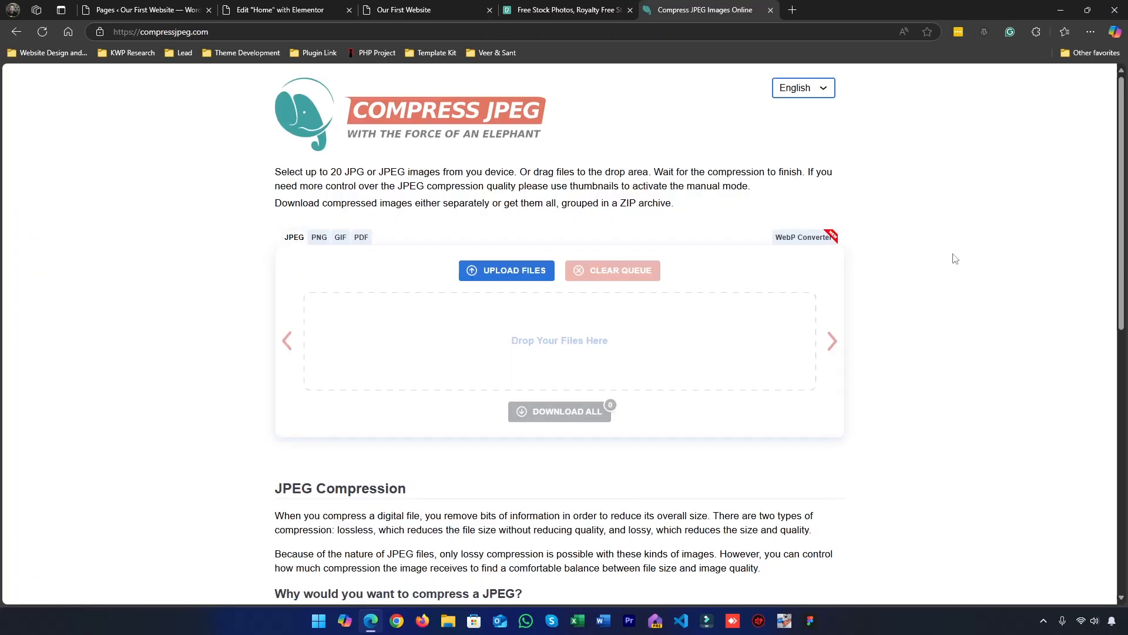
Compress the downloaded seated-man photo on the Compress JPEG site
key("ctrl+j")
left_click_drag(940, 76, 529, 357)
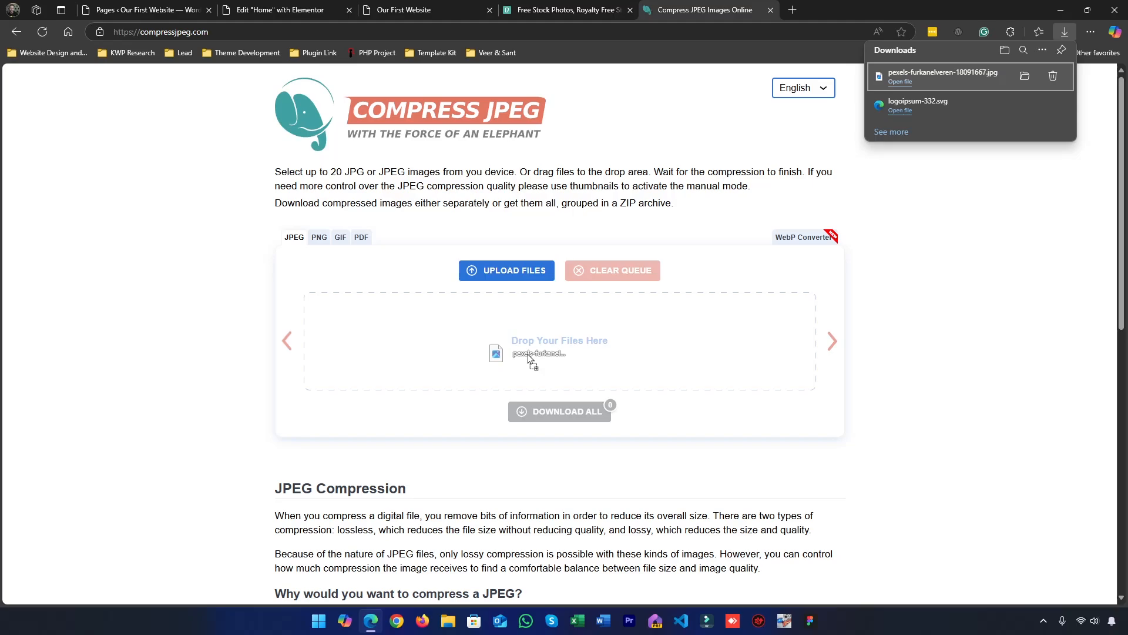
left_click_drag(529, 357, 529, 357)
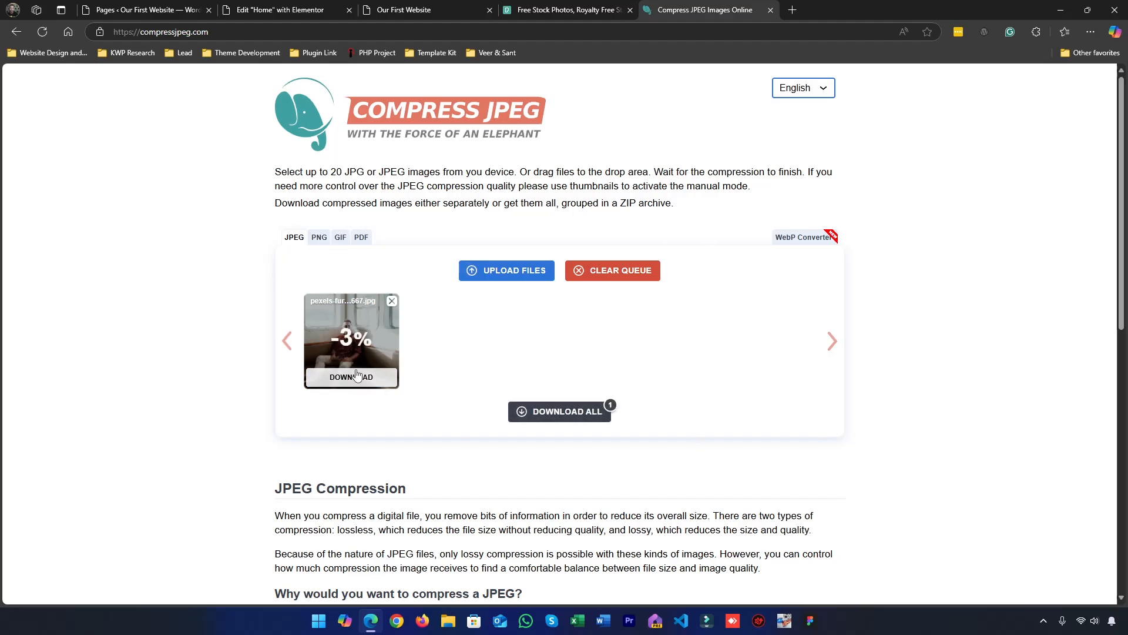
Return to the "compress image" search results and open the TinyPNG site
left_click(17, 37)
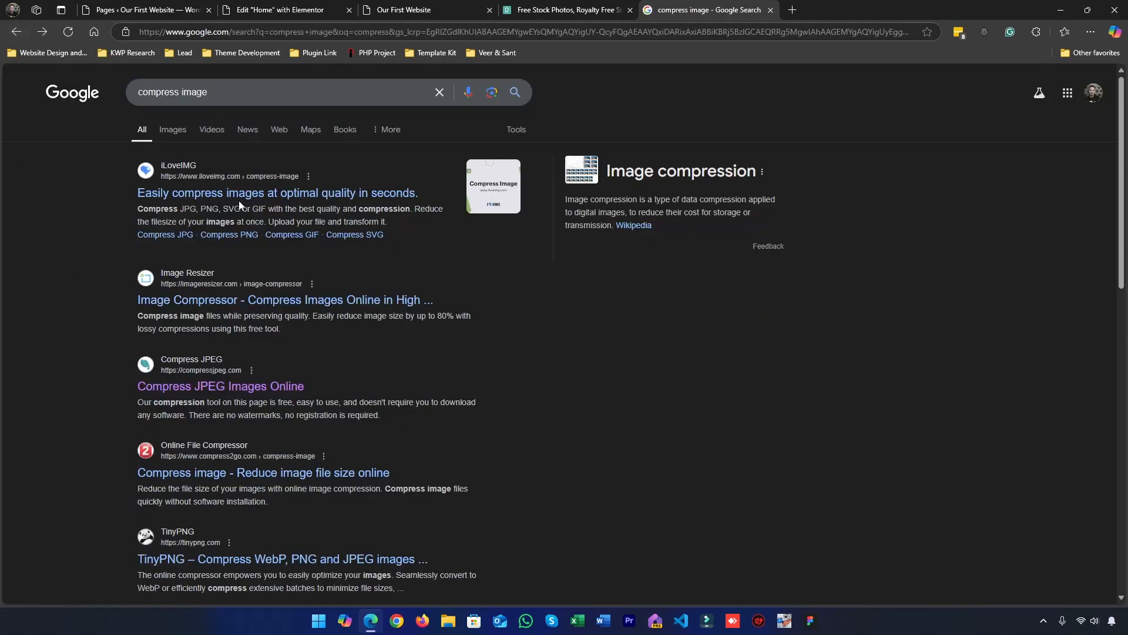
scroll(232, 241, "down", 2)
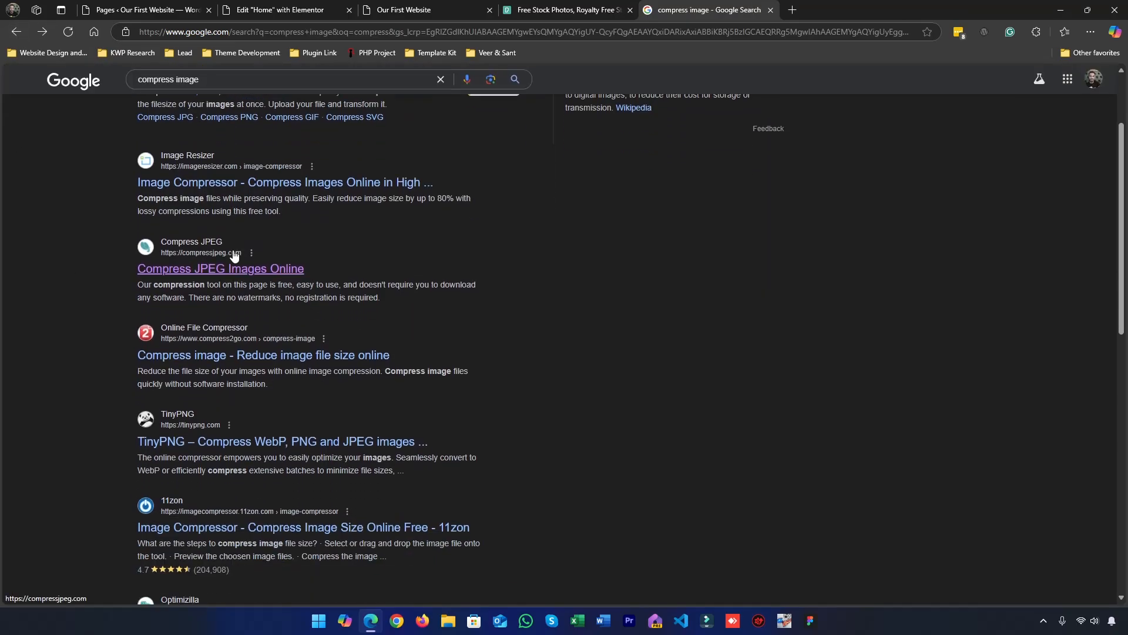
left_click(226, 444)
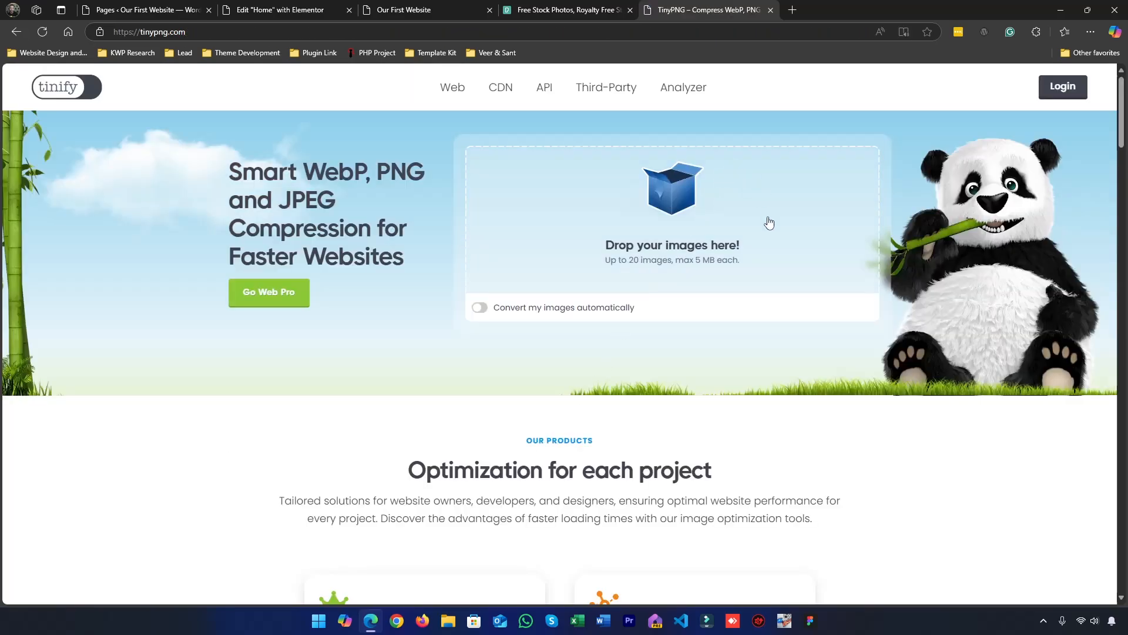
Upload the downloaded seated-man photo to TinyPNG and let it optimize the file
key("ctrl+j")
left_click_drag(912, 66, 722, 207)
scroll(328, 427, "down", 1)
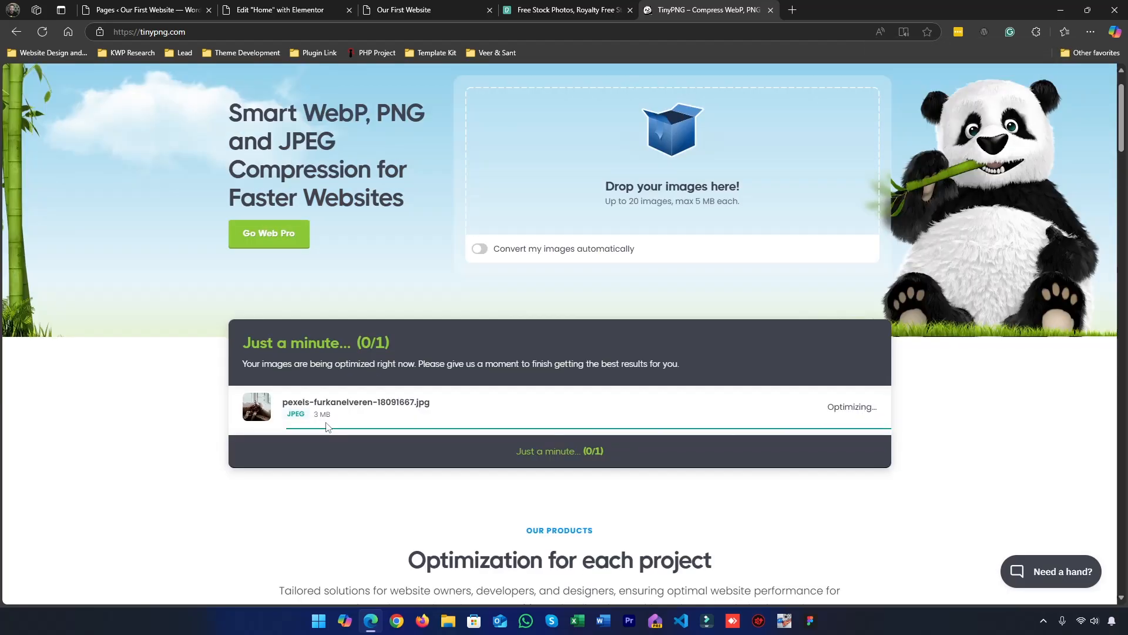
triple_click(868, 411)
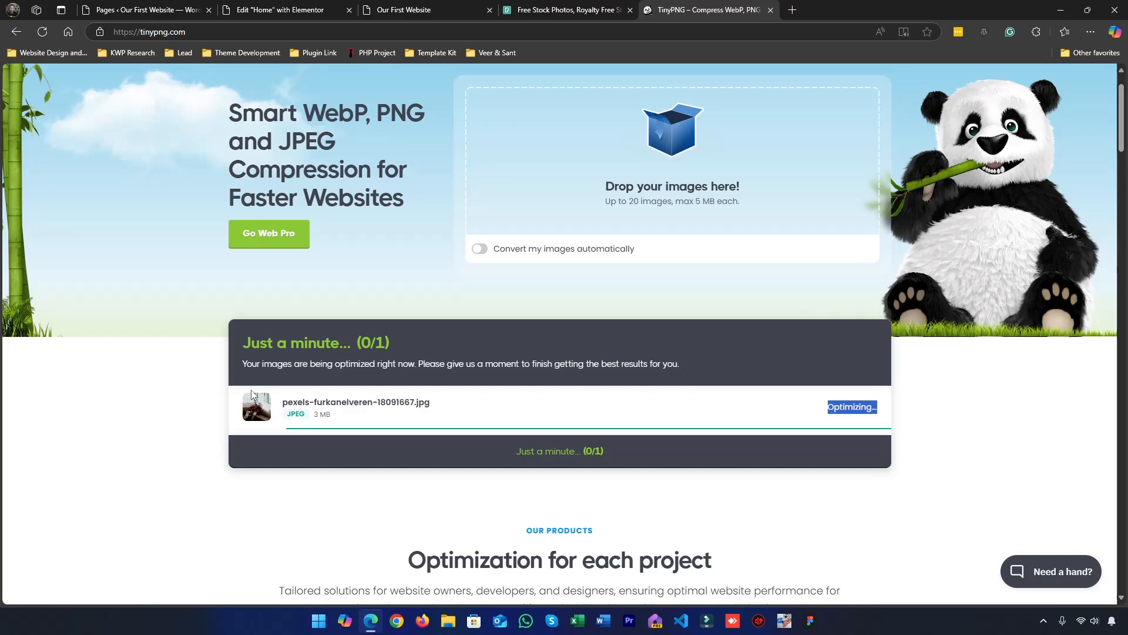
left_click(310, 470)
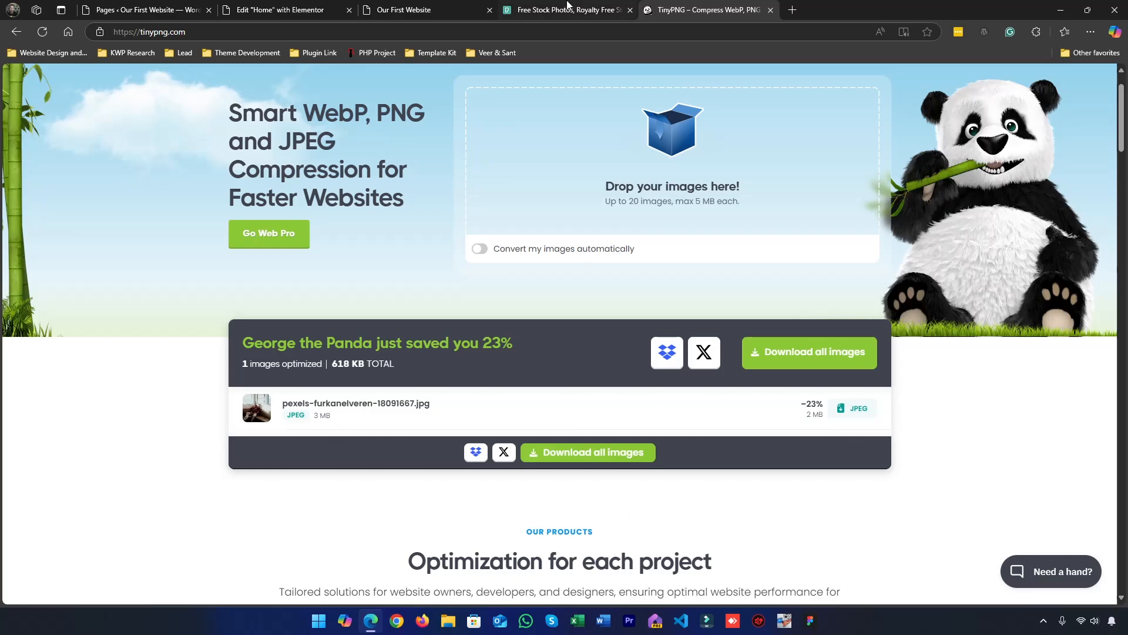
Switch back to the Pexels page and open the photo of two polar bears on rocky terrain
left_click(569, 7)
left_click(969, 206)
scroll(266, 264, "down", 10)
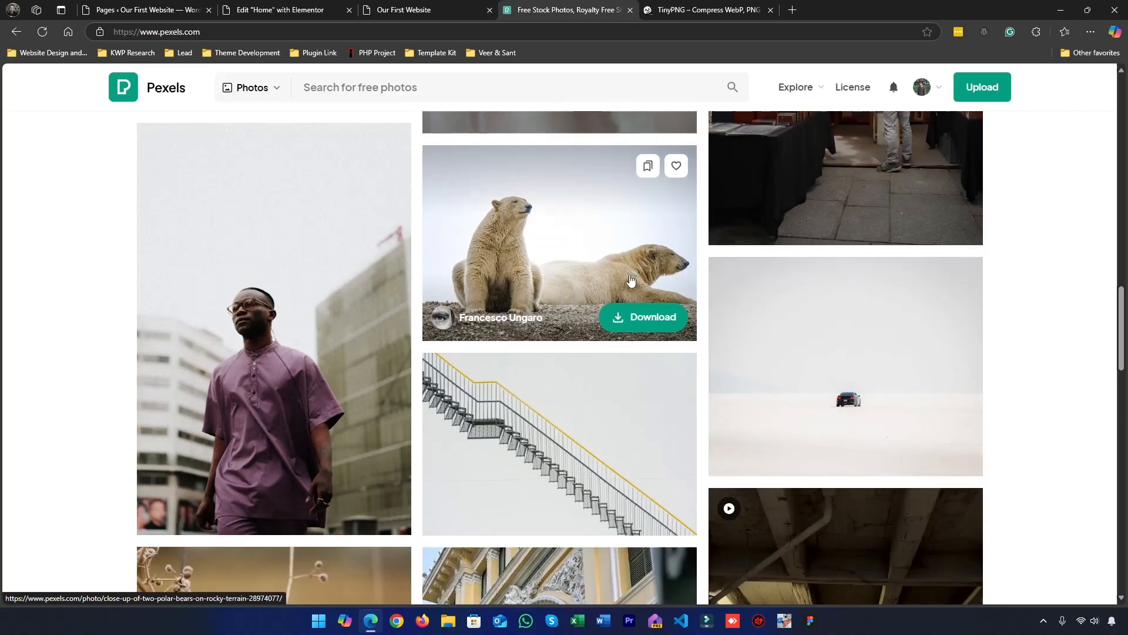
left_click(597, 261)
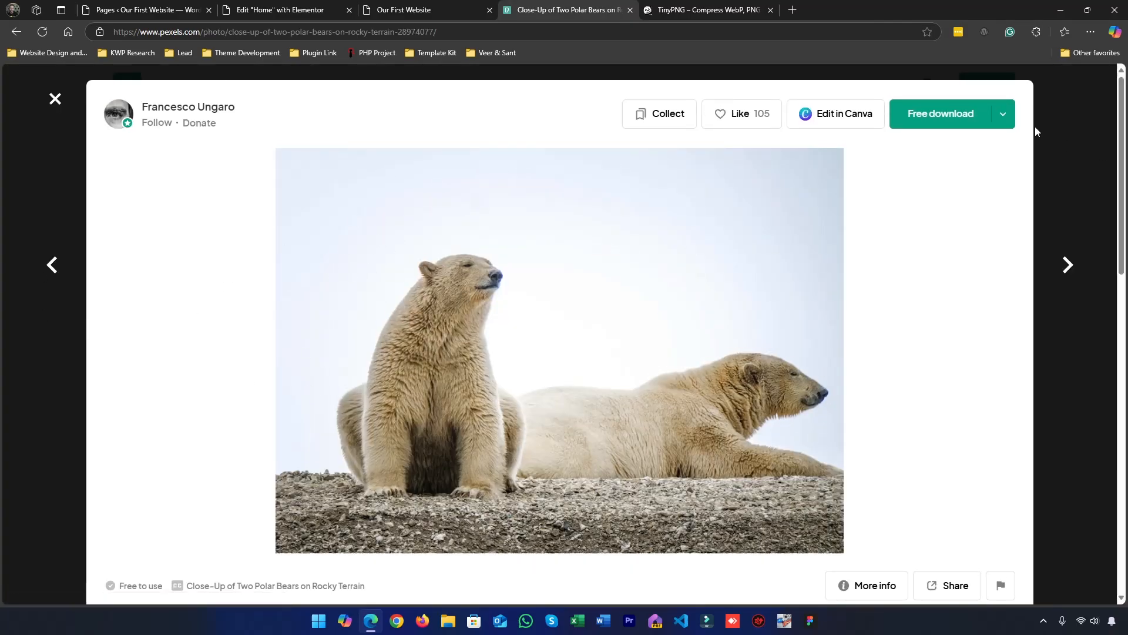
Download the polar bear photo in the Small 640×457 size through the browser to Downloads, dismissing the download manager and the thank-you popup
left_click(1004, 115)
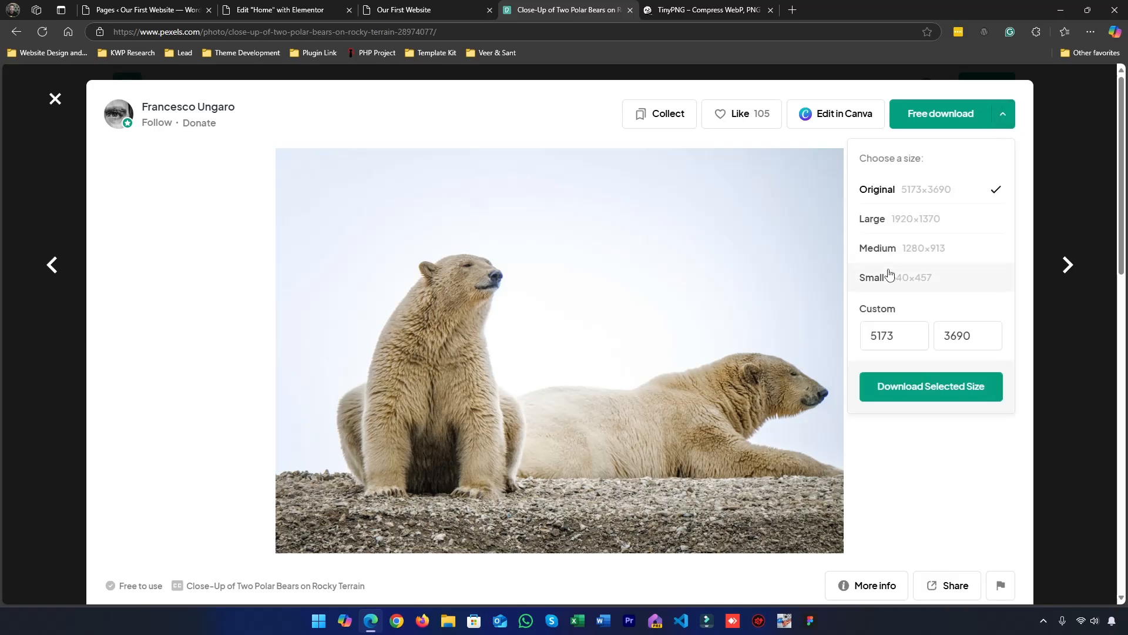
left_click(929, 288)
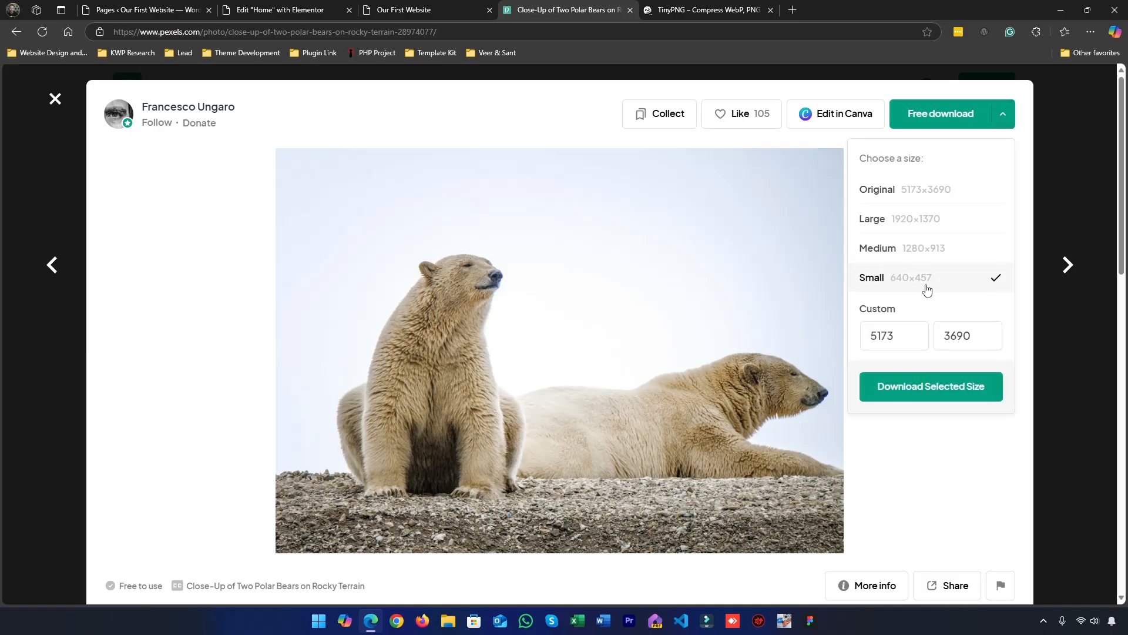
left_click(934, 388)
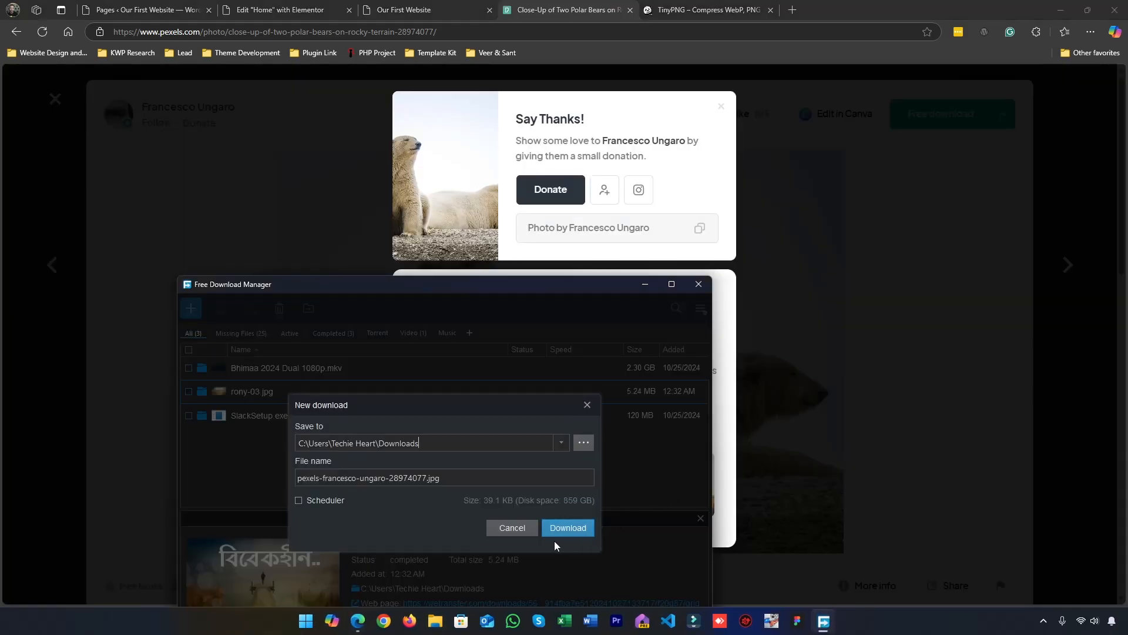
left_click(521, 527)
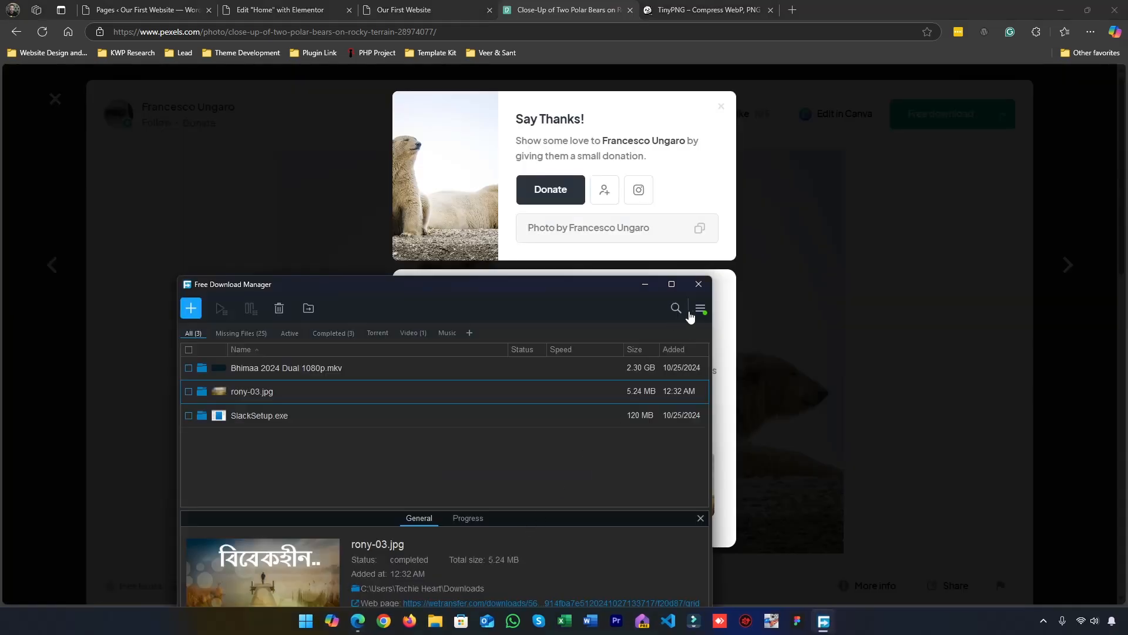
left_click(699, 284)
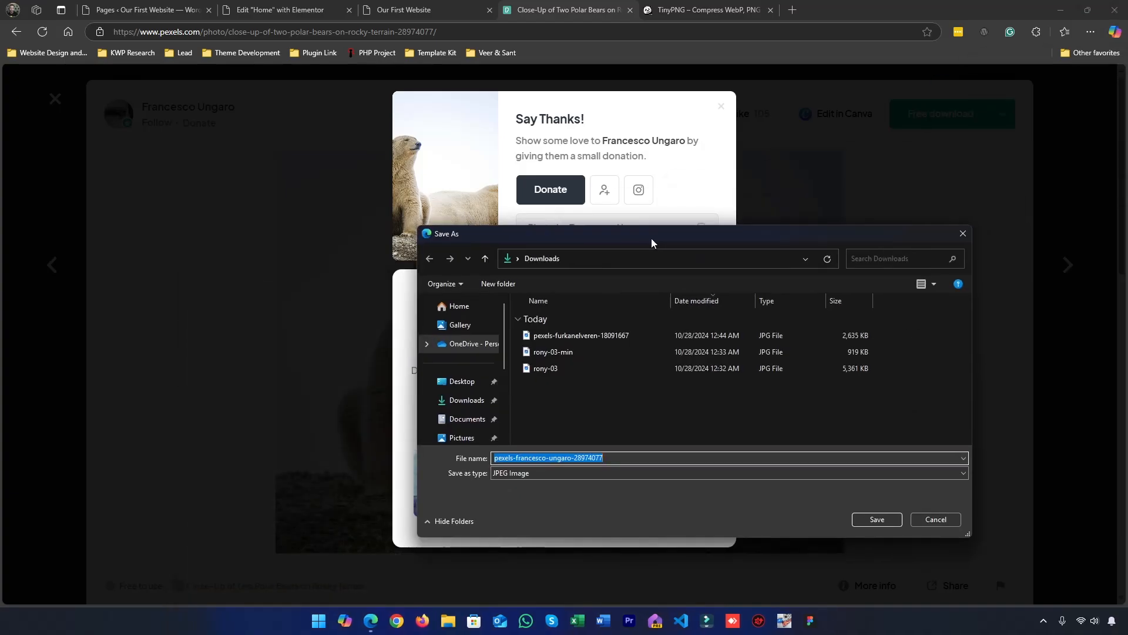
left_click(898, 417)
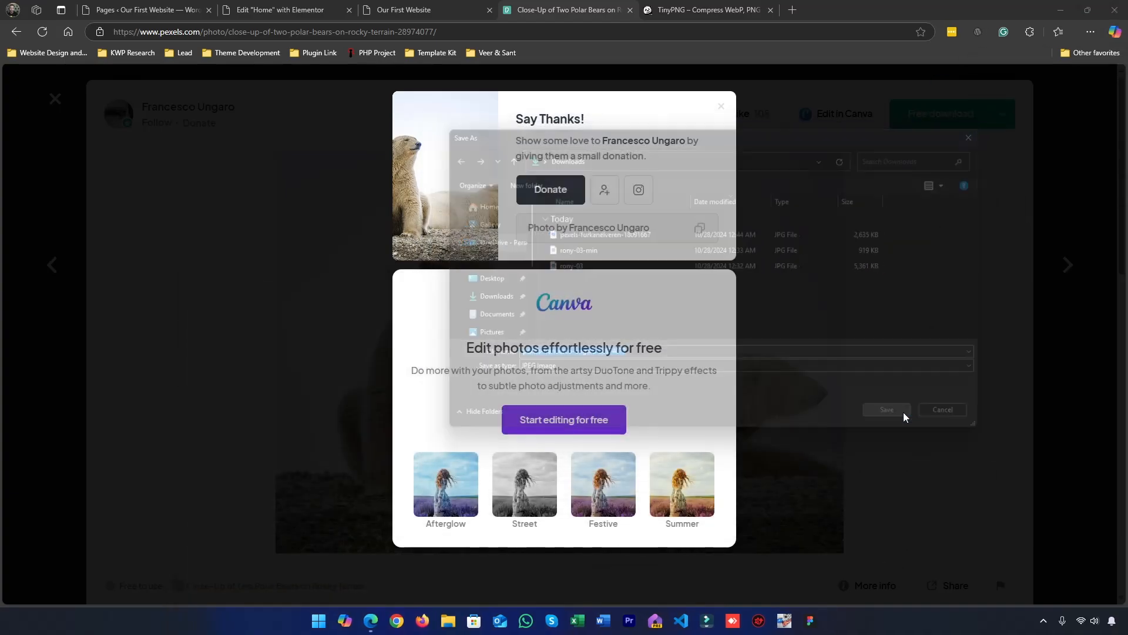
left_click(720, 111)
Upload the downloaded polar bear photo to the media library in the Elementor editor and use it as Slide 1's background image
left_click(306, 7)
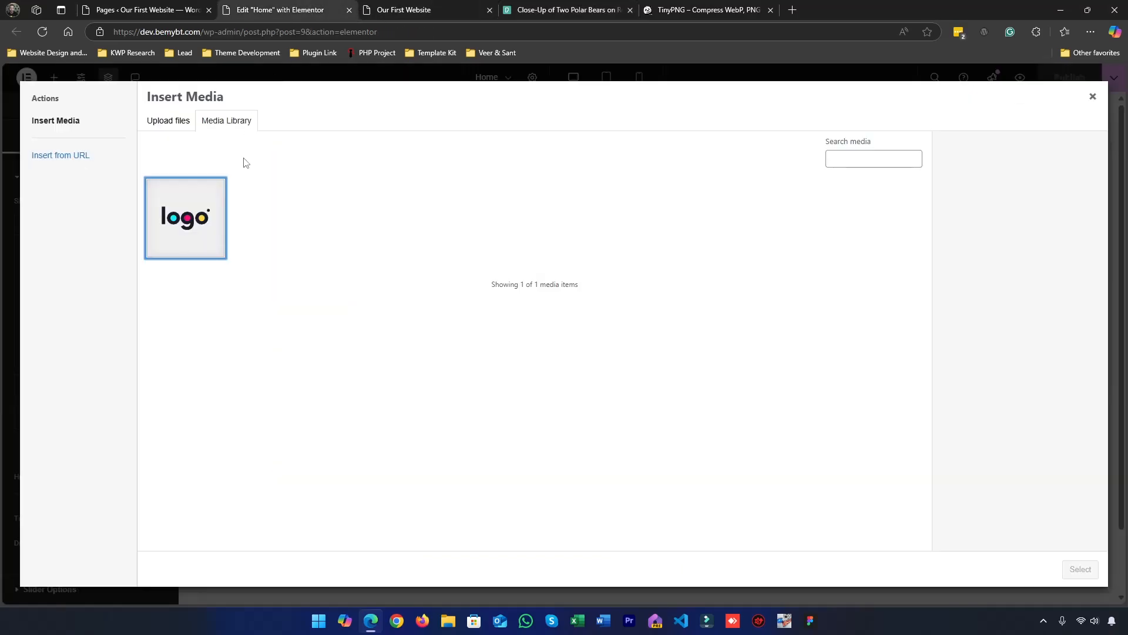
key("ctrl+j")
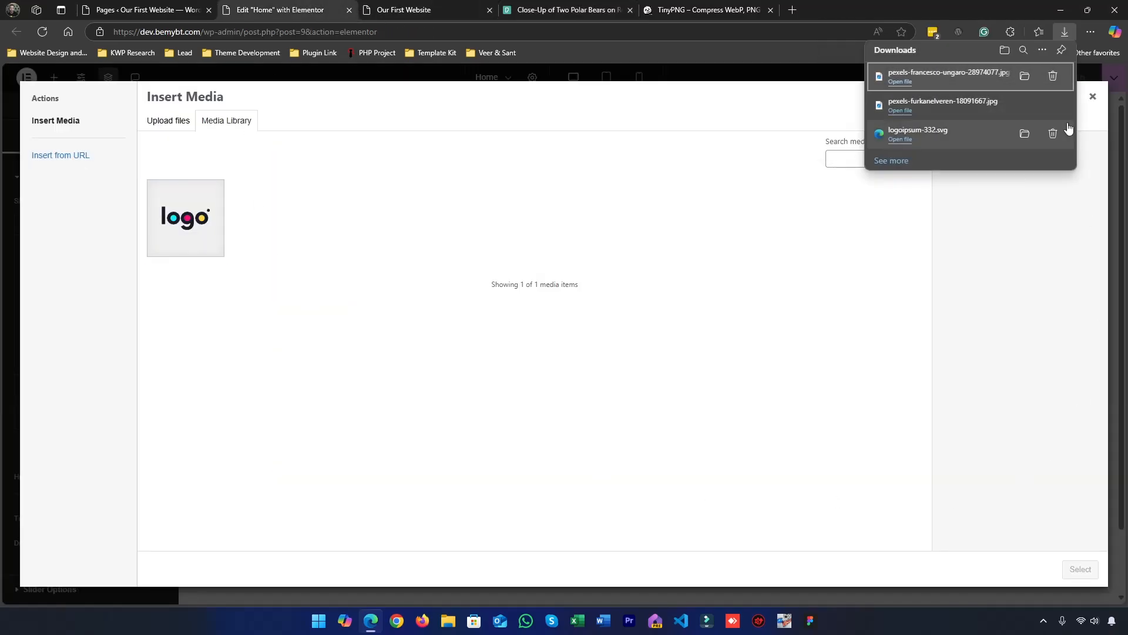
left_click_drag(893, 72, 654, 243)
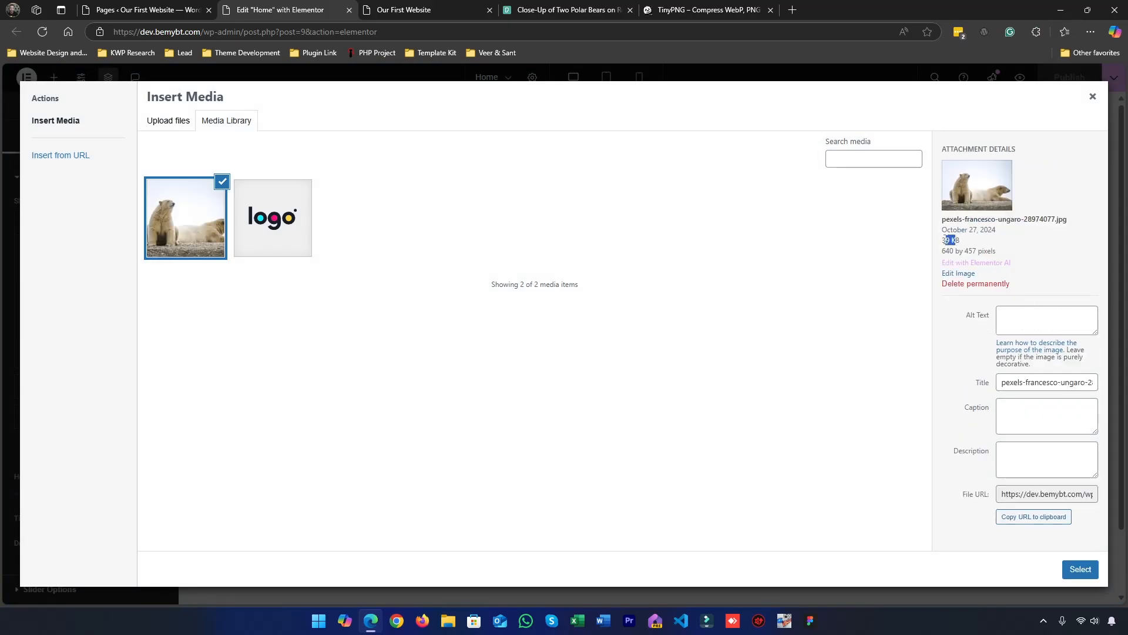
left_click_drag(951, 239, 960, 240)
left_click(1086, 569)
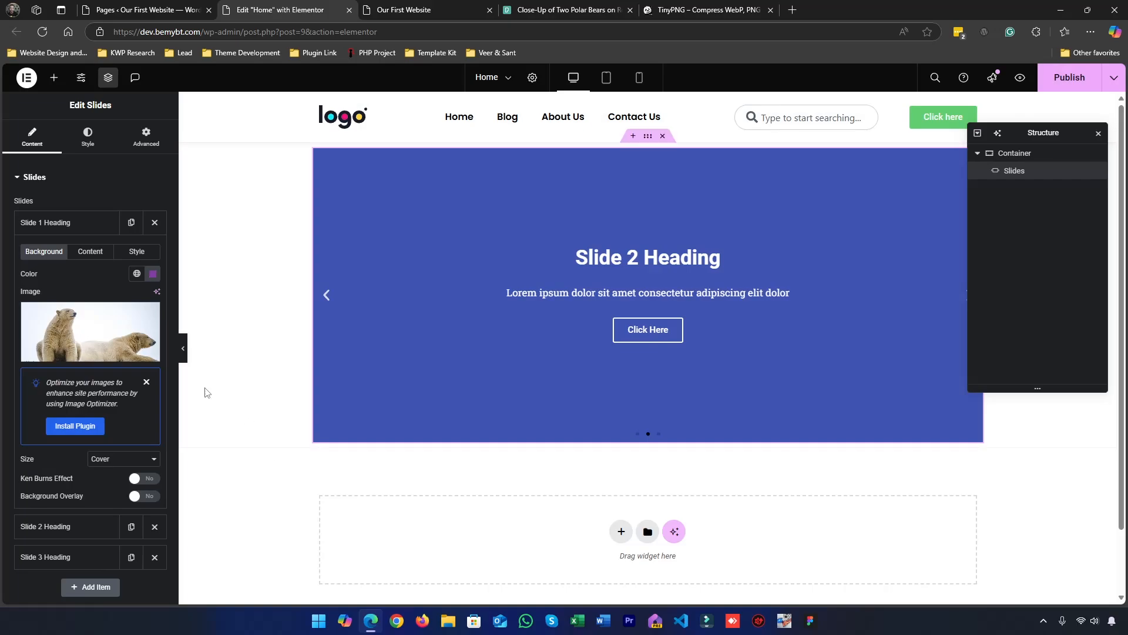
Collapse Slide 1's settings and delete the Slide 2 and Slide 3 items from the Slides widget
left_click(33, 222)
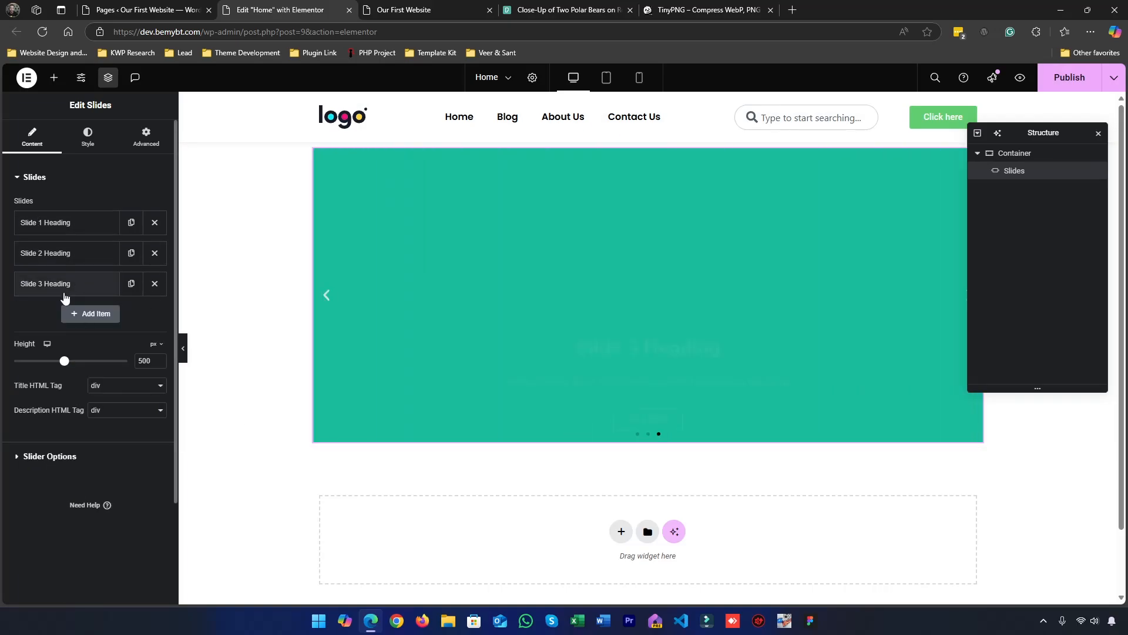
left_click(154, 253)
left_click(154, 254)
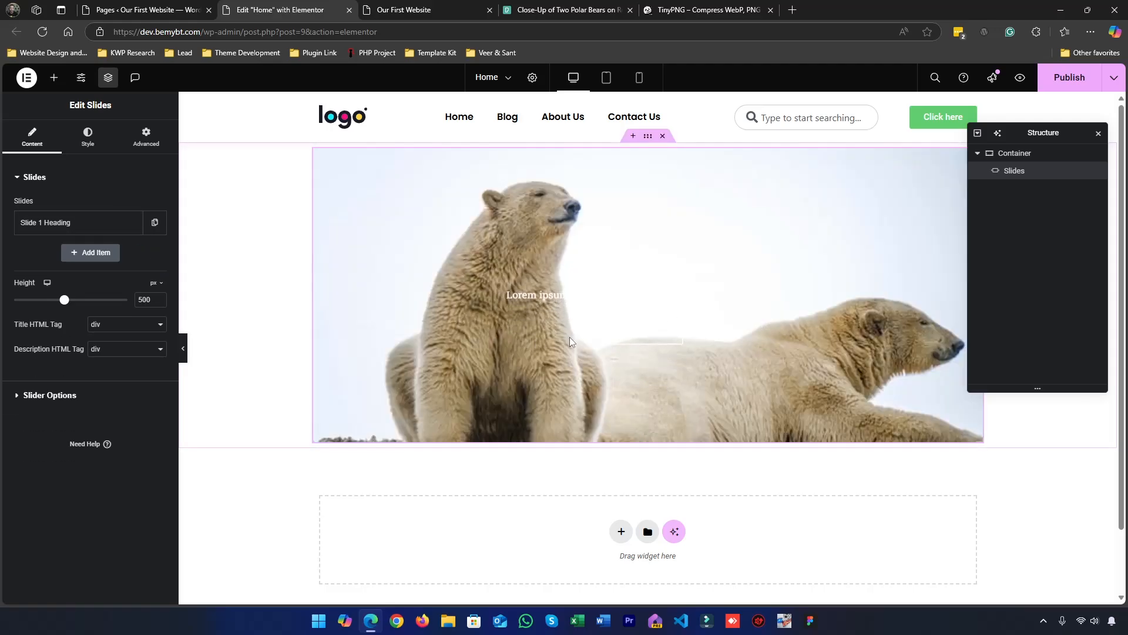
Expand Slide 1's background settings and dismiss the Image Optimizer plugin suggestion
left_click(36, 231)
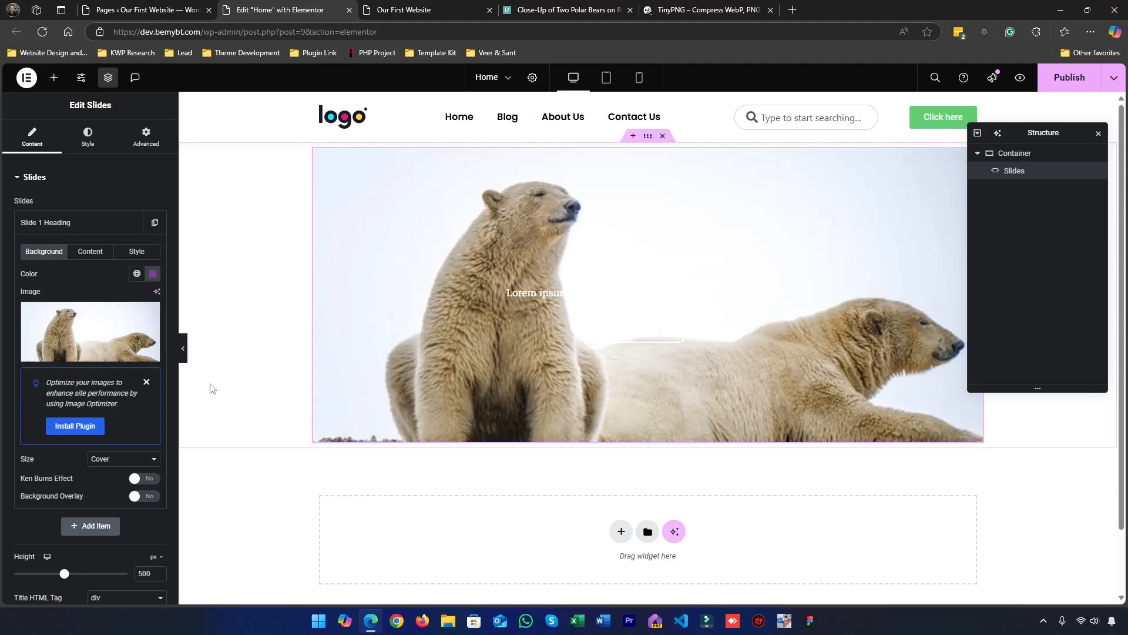
left_click(147, 383)
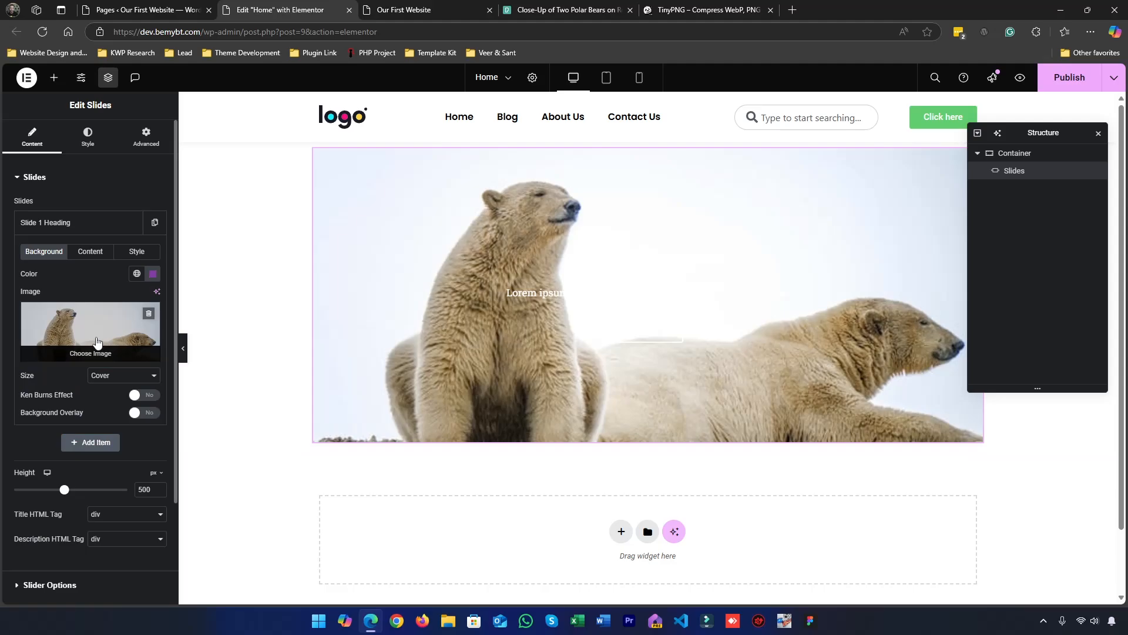
Try clearing Slide 1's purple background color and reopen its color picker
left_click(153, 273)
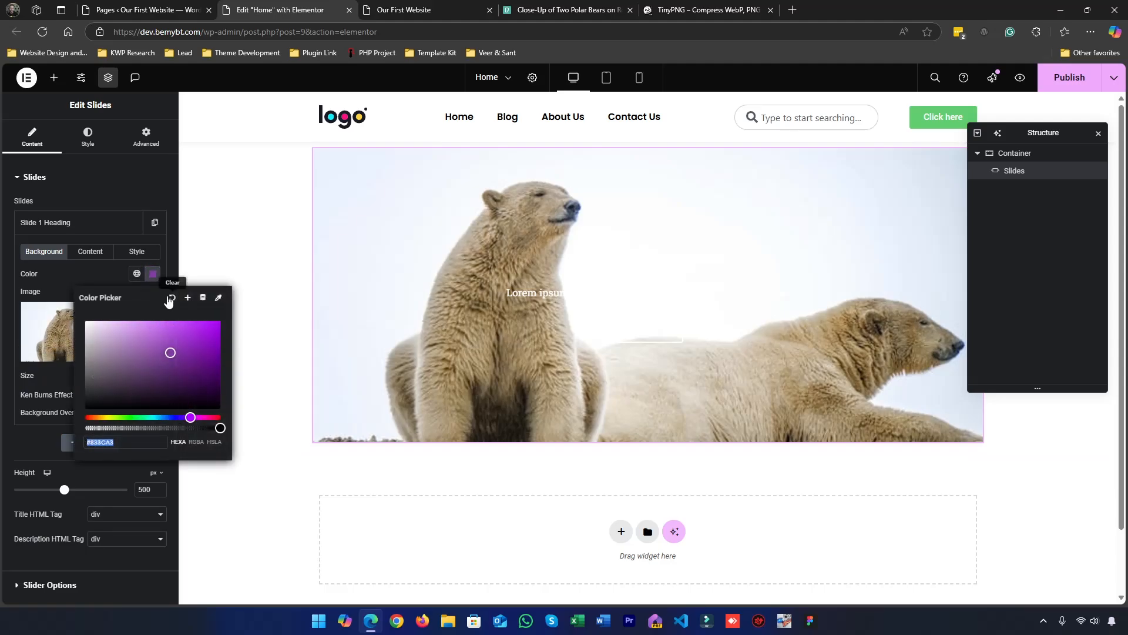
left_click(170, 300)
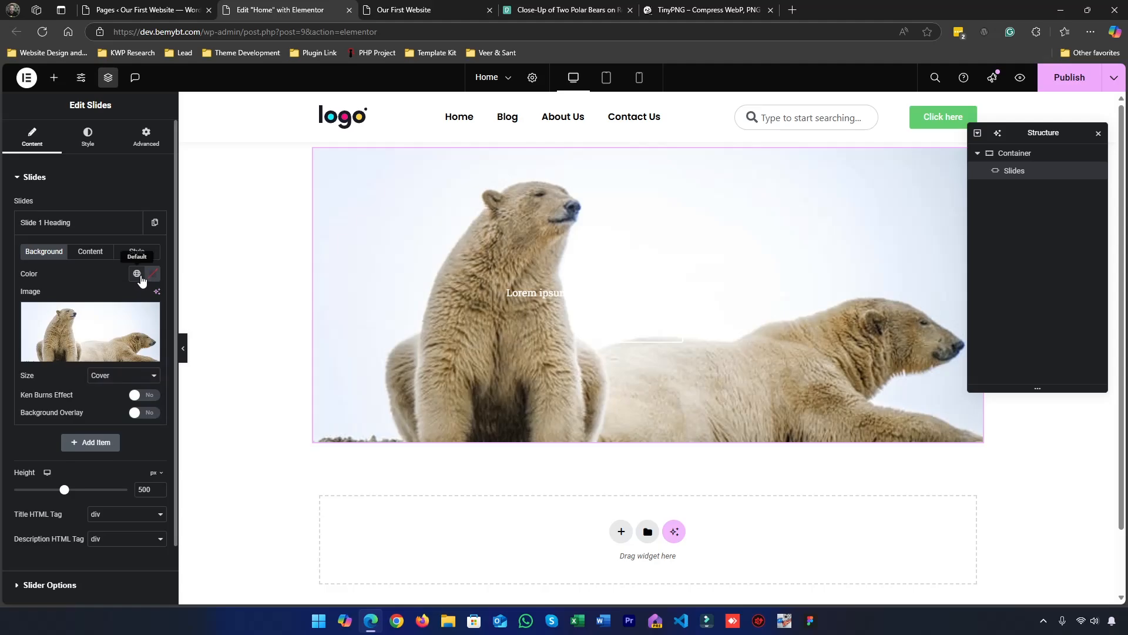
left_click(153, 274)
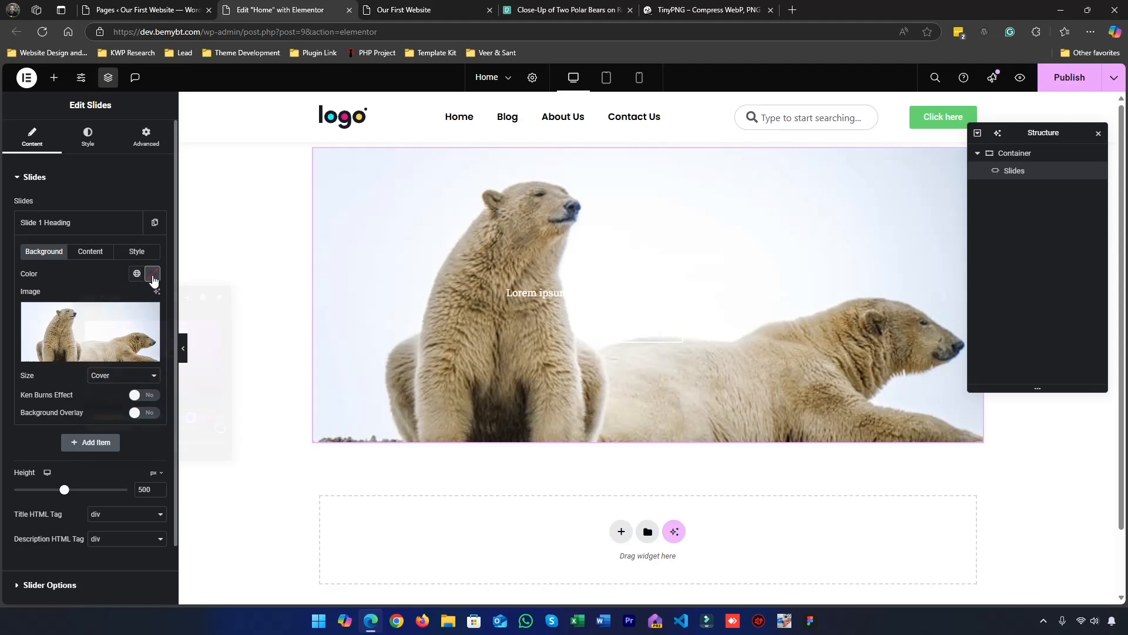
left_click(113, 274)
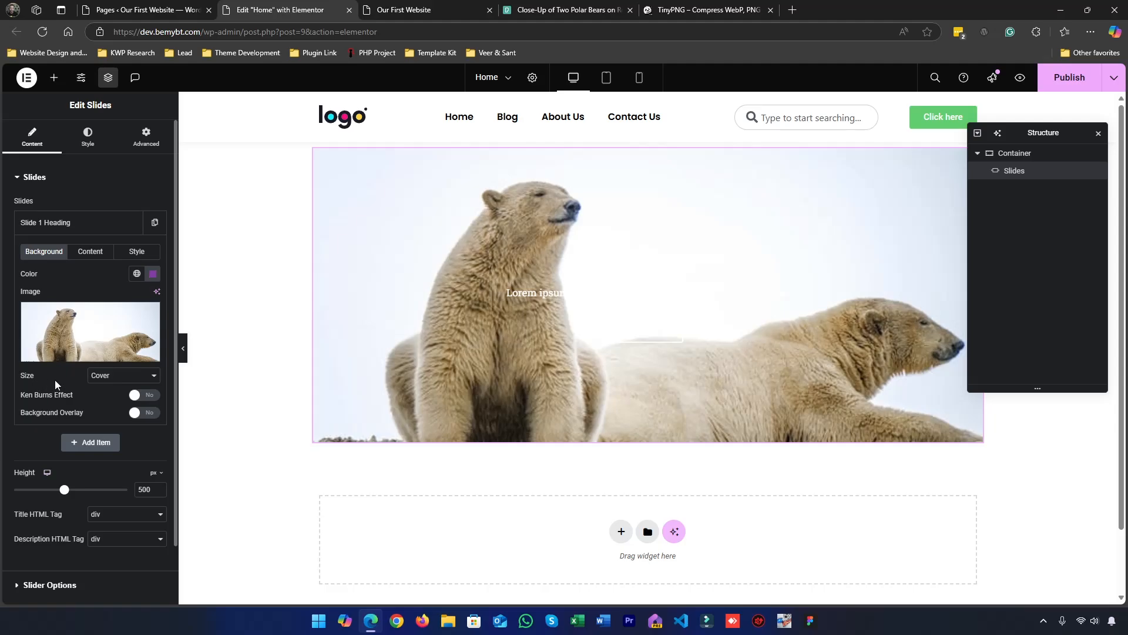
Try the Contain and Auto sizes for Slide 1's background image and set the size back to Cover
left_click(98, 379)
left_click(98, 404)
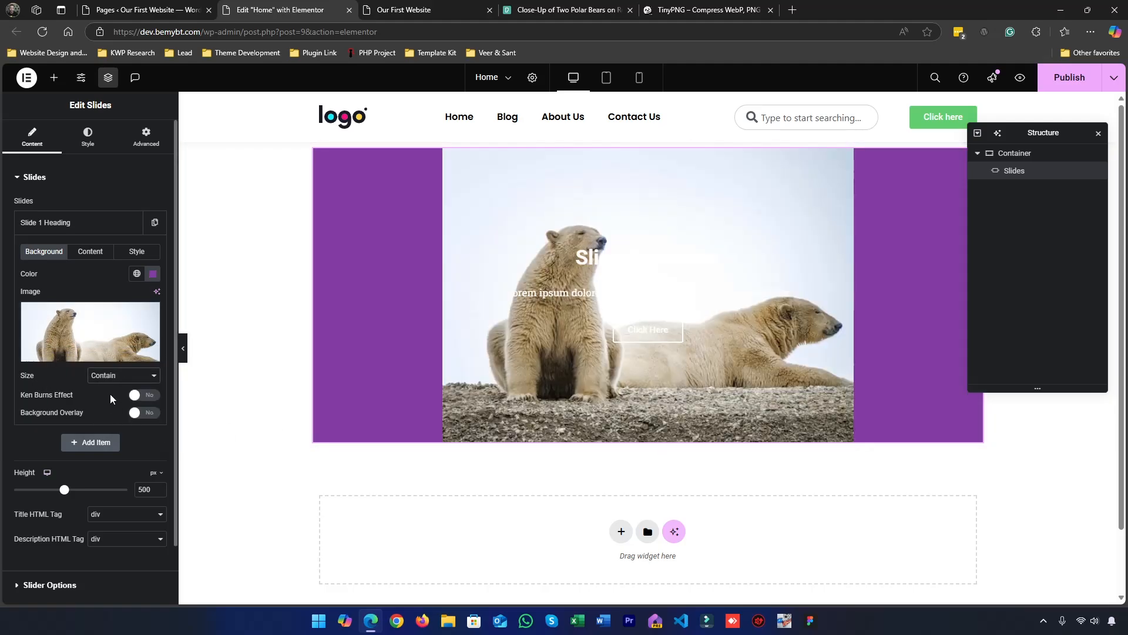
left_click(115, 376)
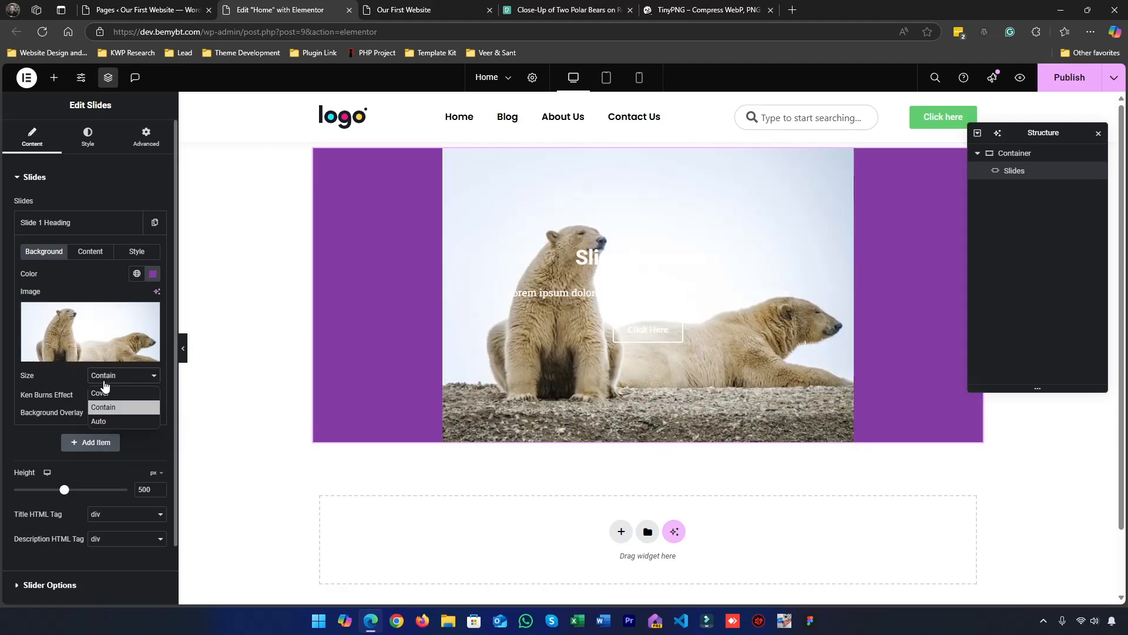
left_click(100, 420)
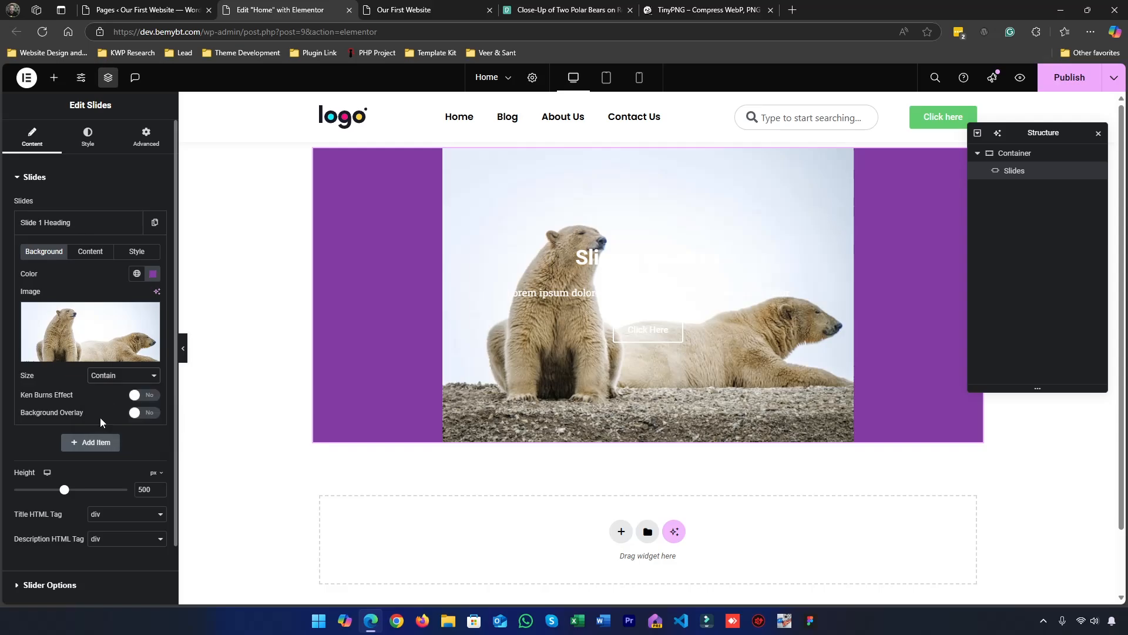
left_click(112, 379)
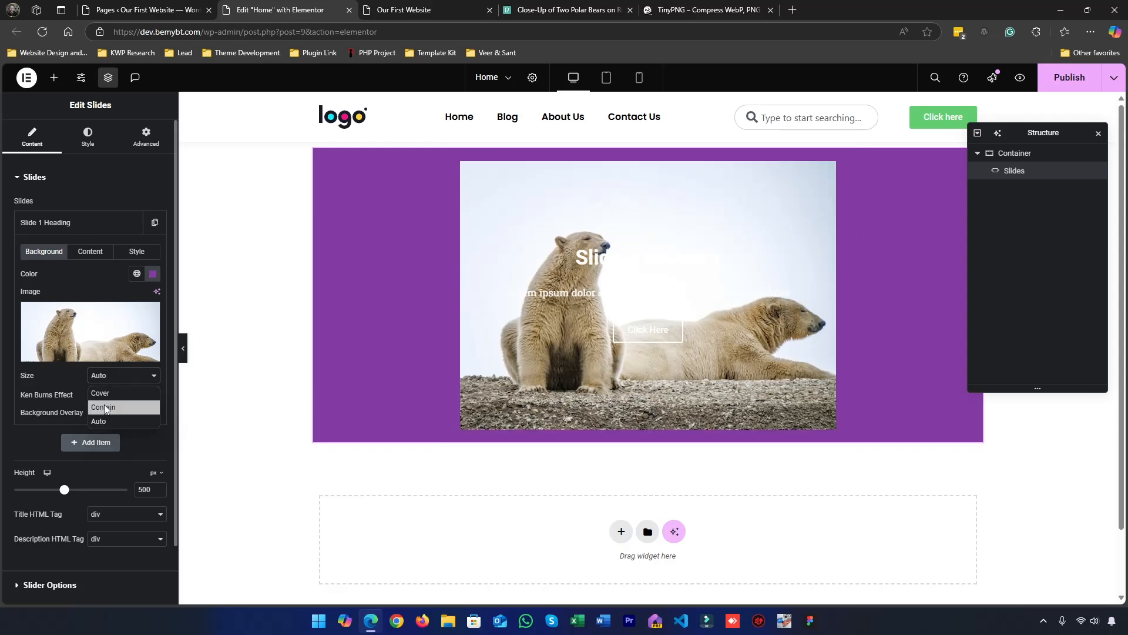
left_click(103, 394)
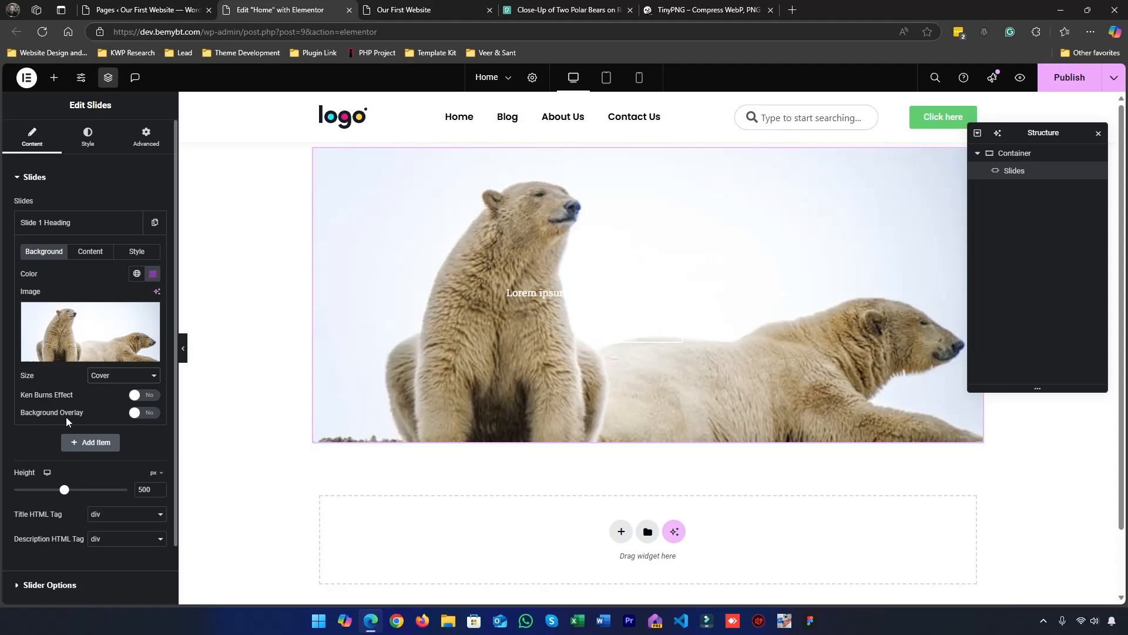
Clear Slide 1's background color, leaving only the polar bear image as background
left_click(153, 274)
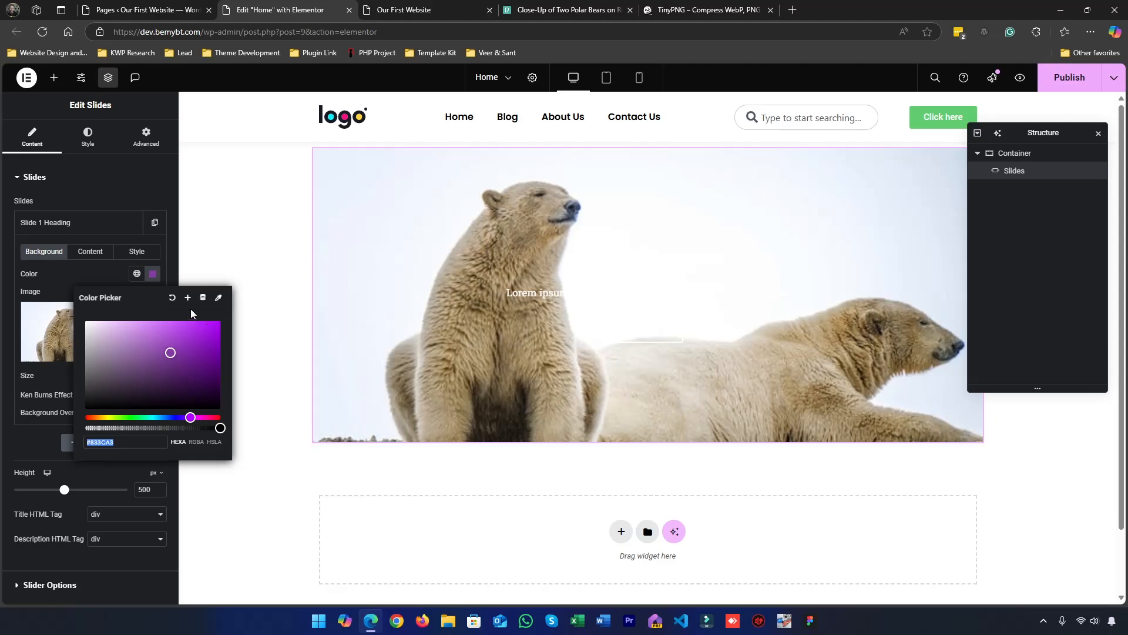
left_click(172, 298)
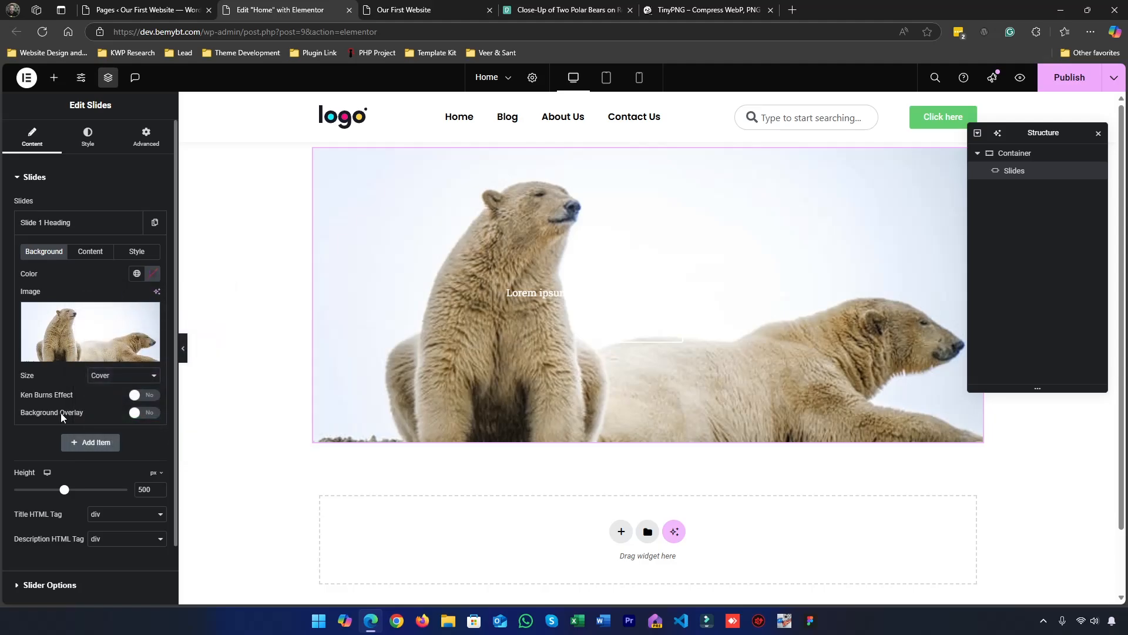
Turn on the background overlay for Slide 1
left_click(135, 413)
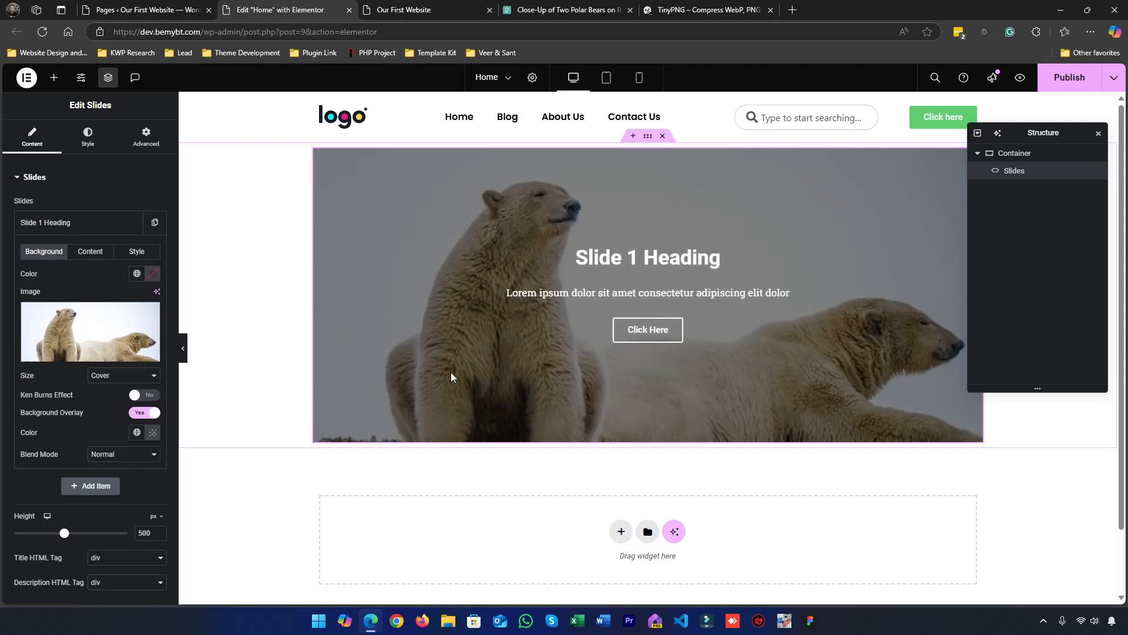
Try the Darken, Hue, Multiply and Overlay blend modes on Slide 1's background overlay and set the blend mode back to Normal
left_click(135, 456)
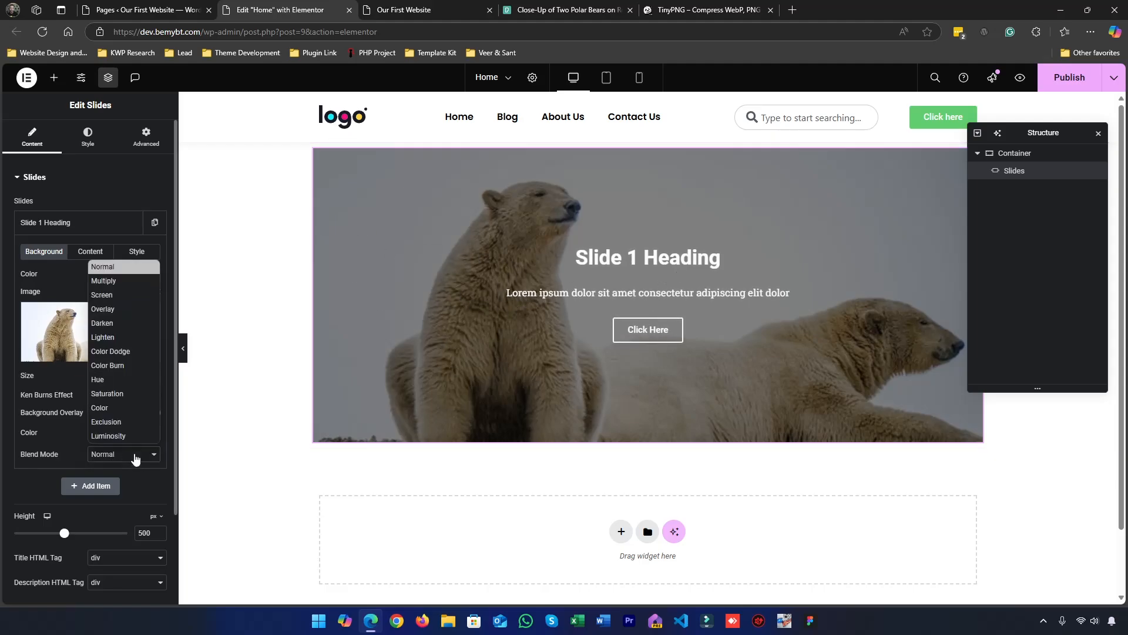
left_click(106, 329)
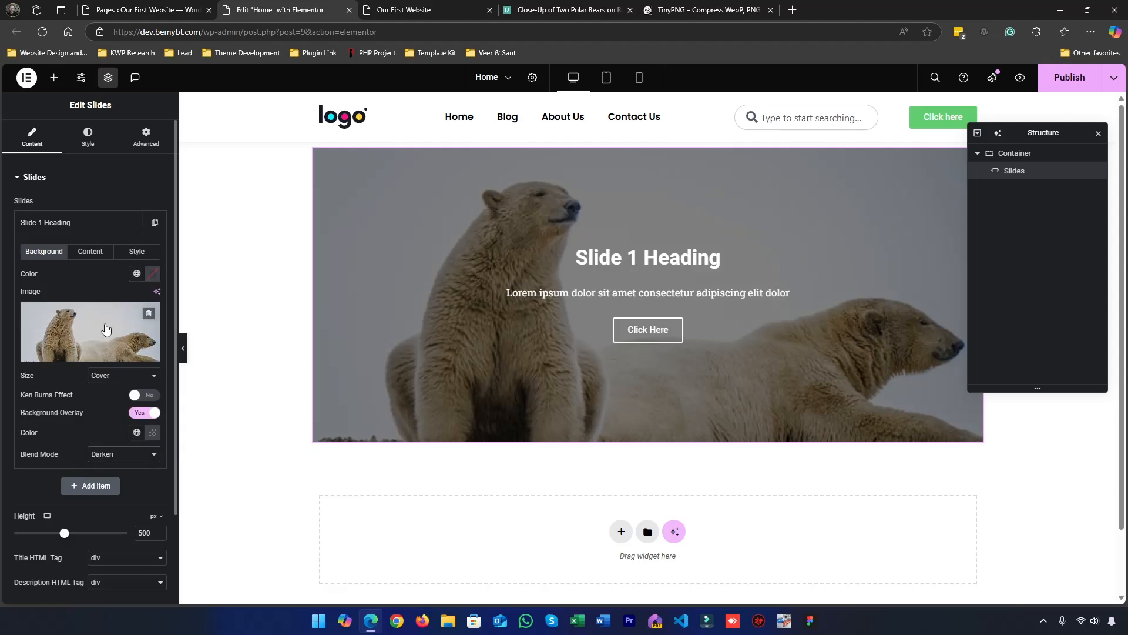
left_click(115, 454)
left_click(109, 381)
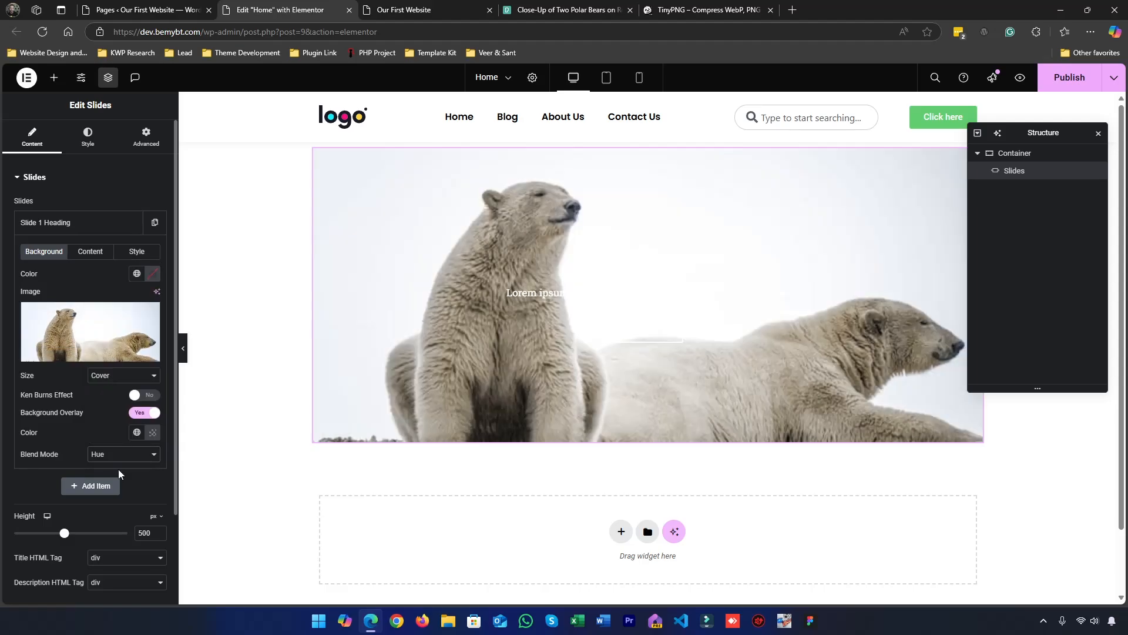
left_click(116, 453)
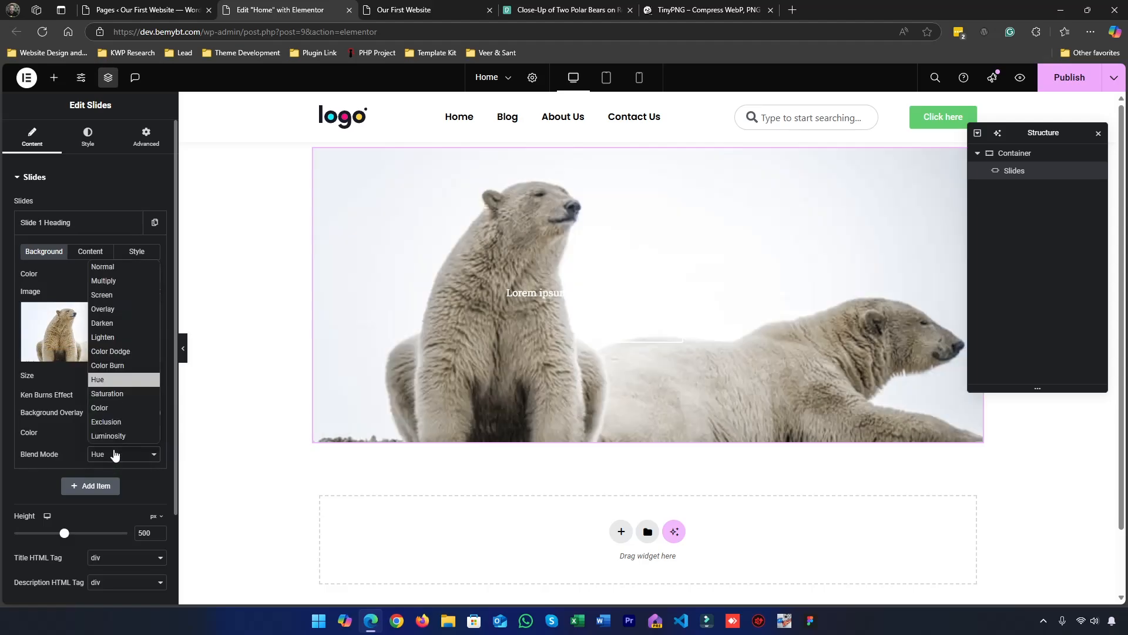
left_click(111, 282)
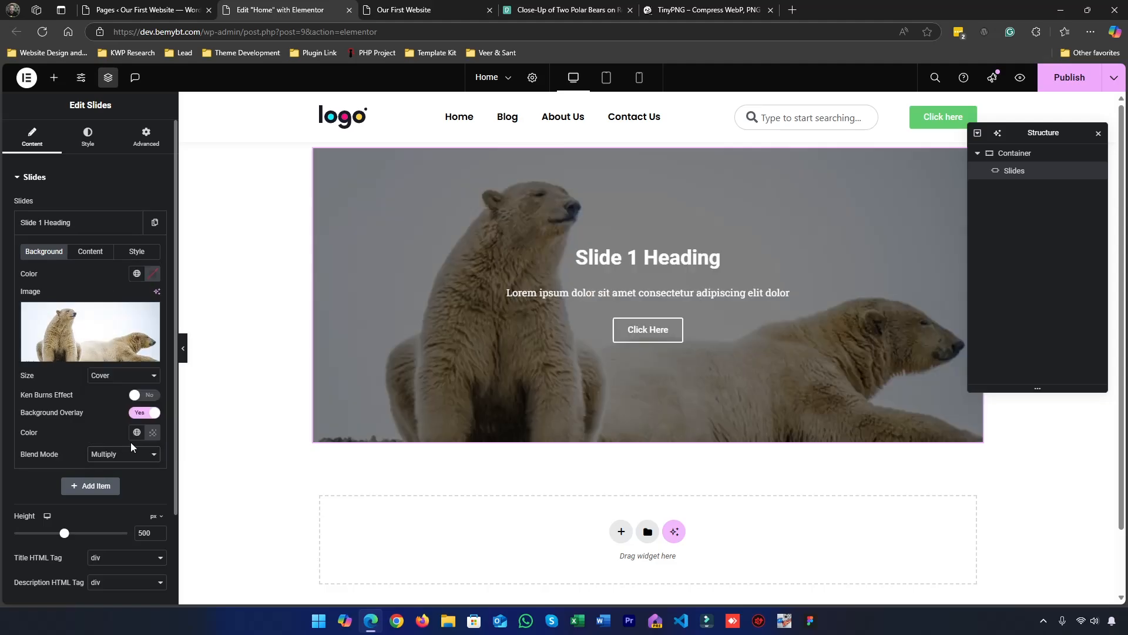
left_click(120, 458)
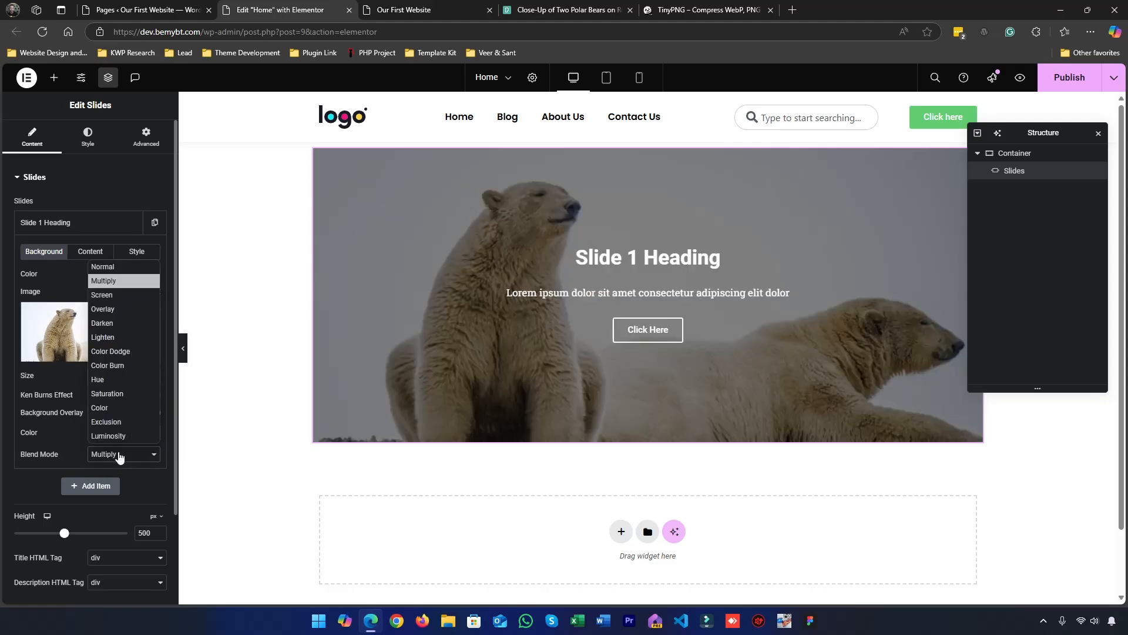
left_click(103, 309)
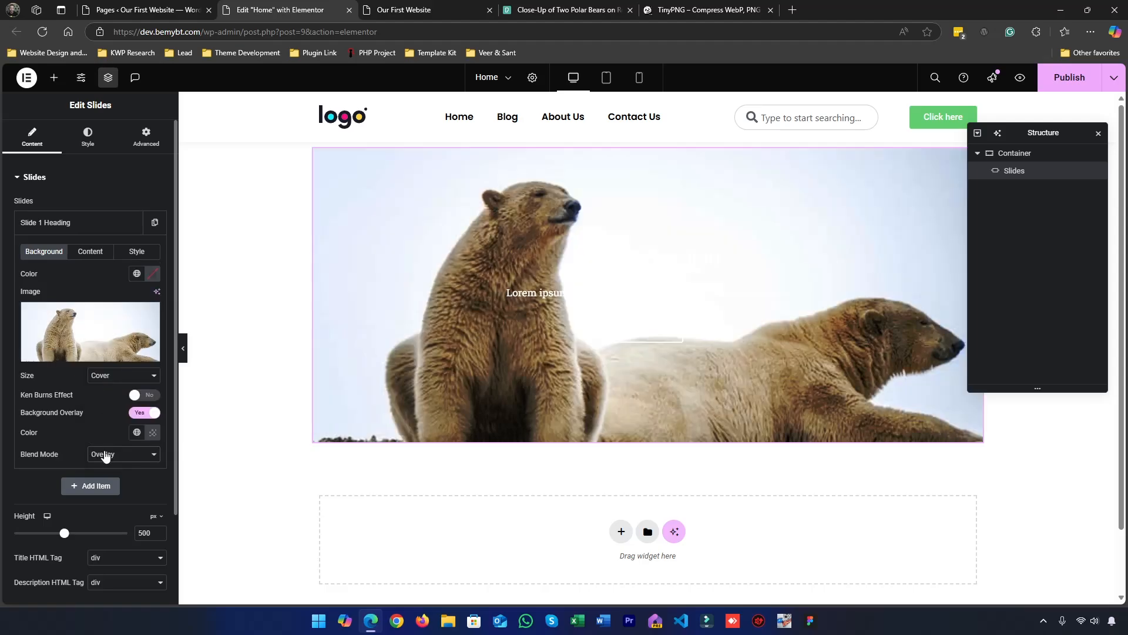
left_click(105, 456)
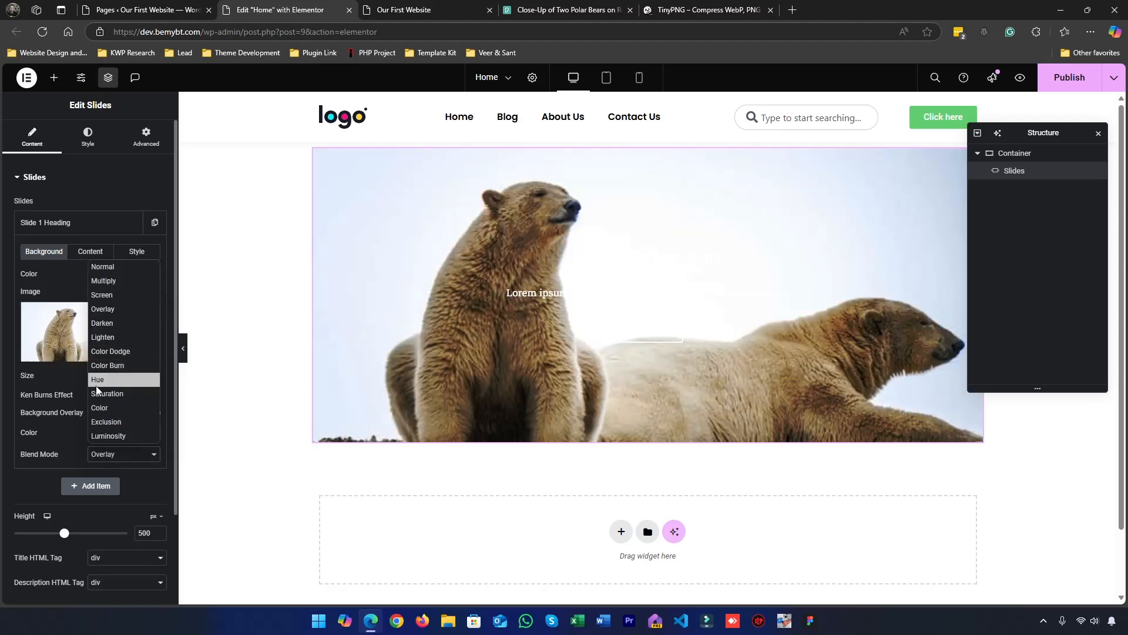
left_click(108, 323)
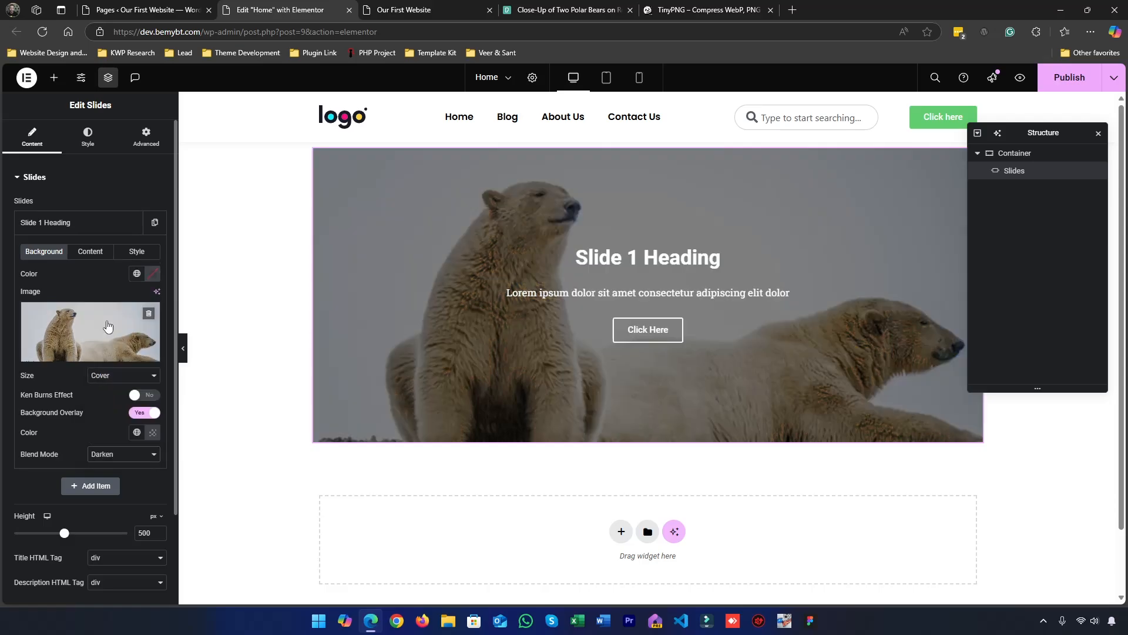
left_click(121, 456)
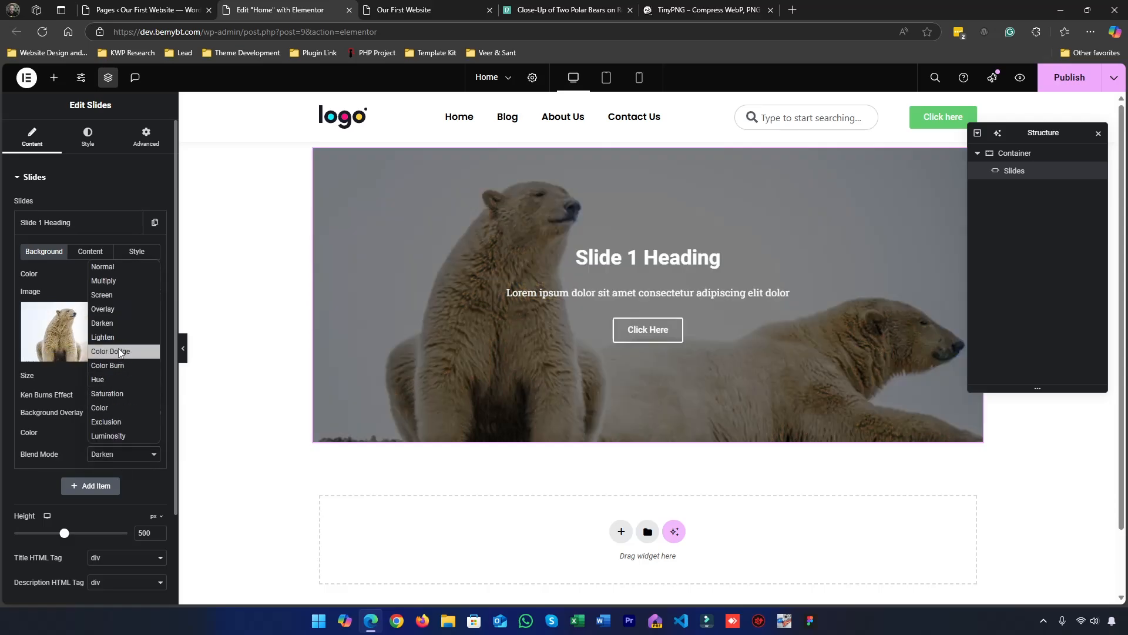
left_click(111, 266)
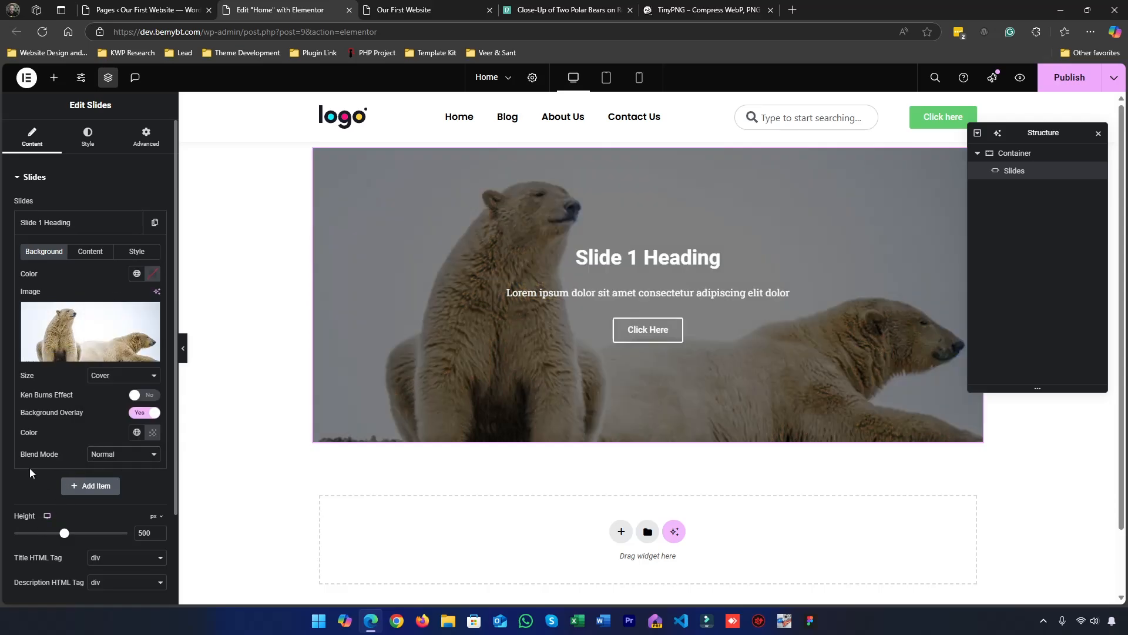
Adjust the opacity of Slide 1's background overlay color slightly
left_click(152, 432)
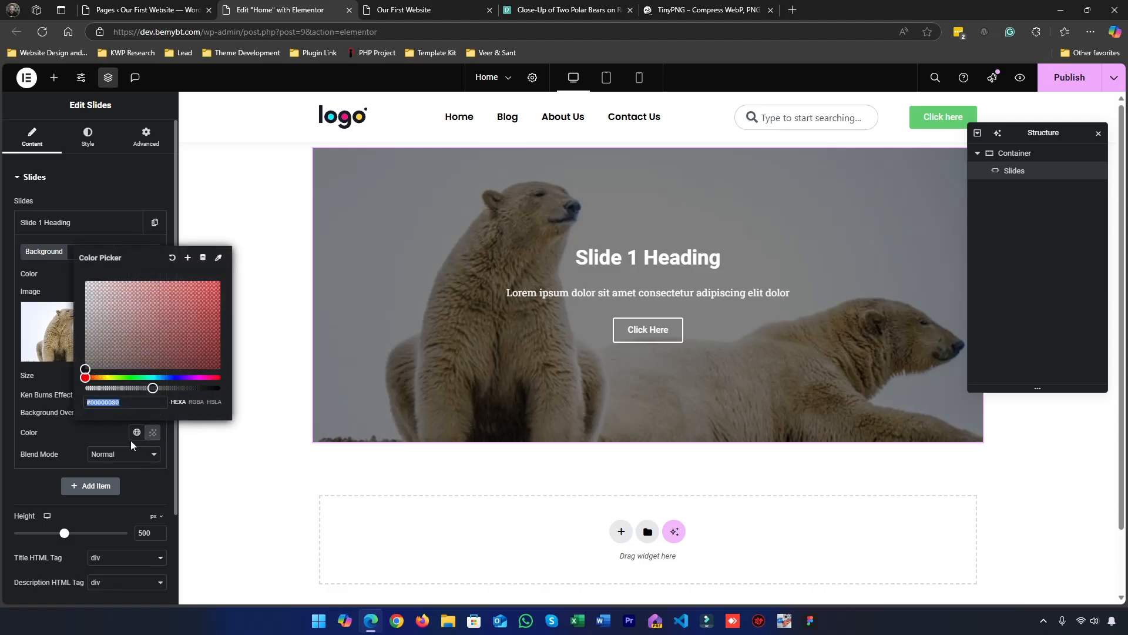
mouse_move(155, 388)
left_mouse_down()
mouse_move(125, 388)
mouse_move(181, 388)
mouse_move(150, 388)
left_mouse_up()
left_click(82, 429)
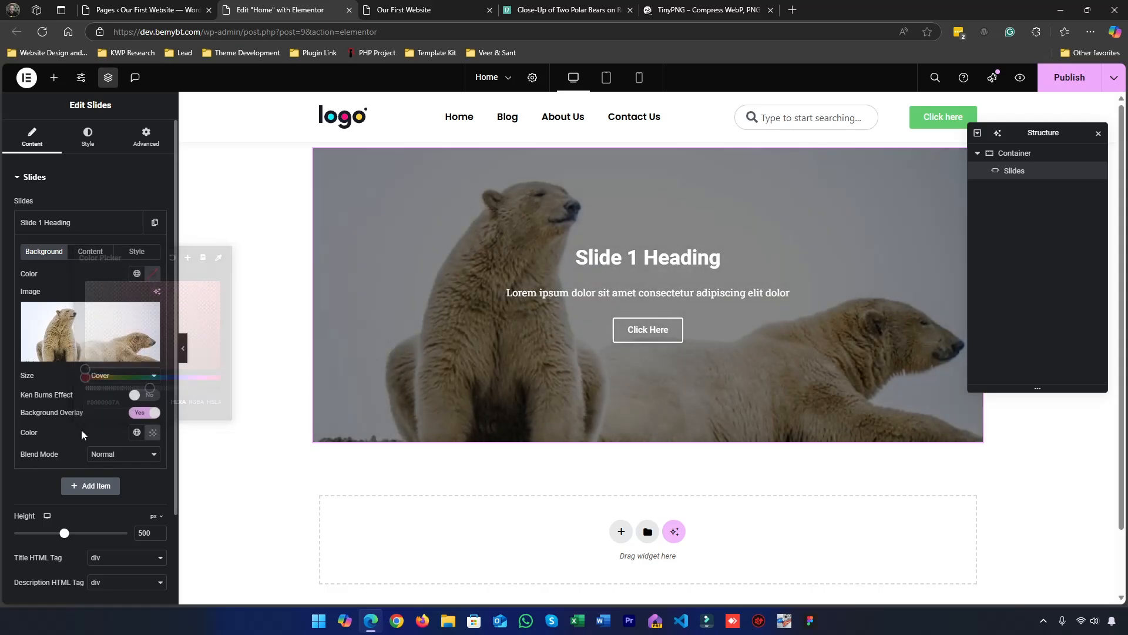
Try the Ken Burns effect on Slide 1 with zoom direction Out and switch the effect off again
left_click(136, 395)
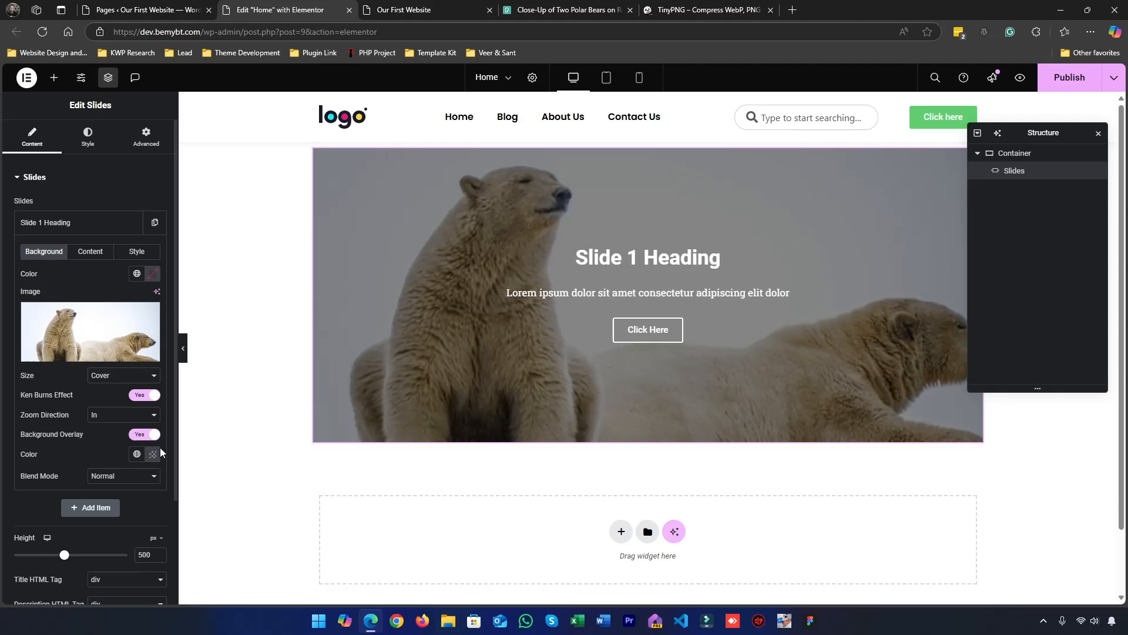
left_click(122, 415)
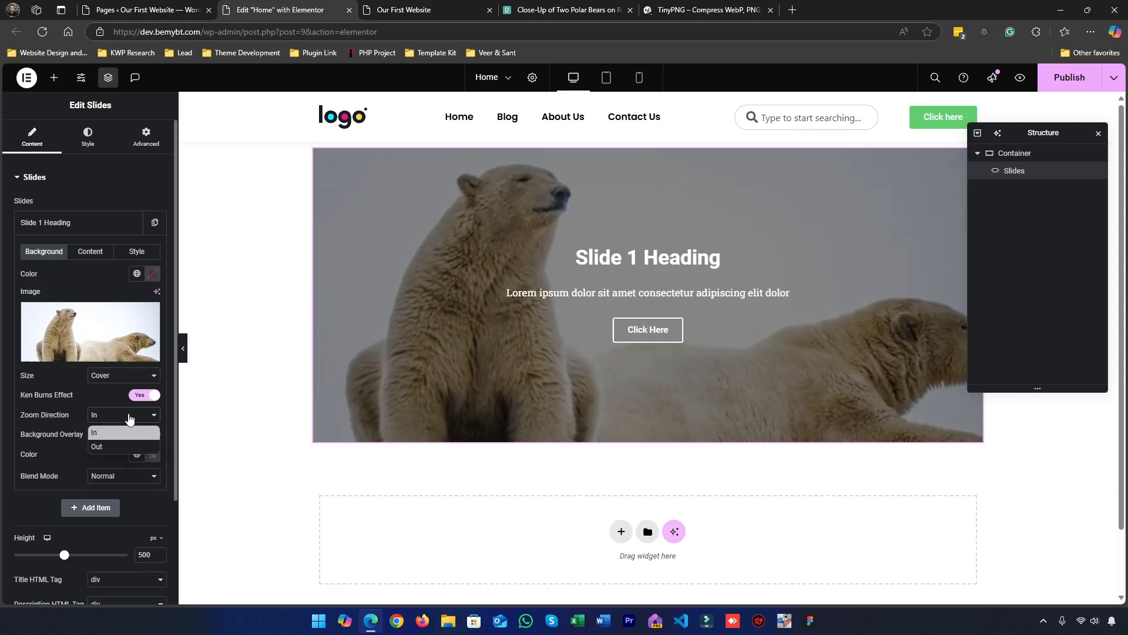
left_click(100, 449)
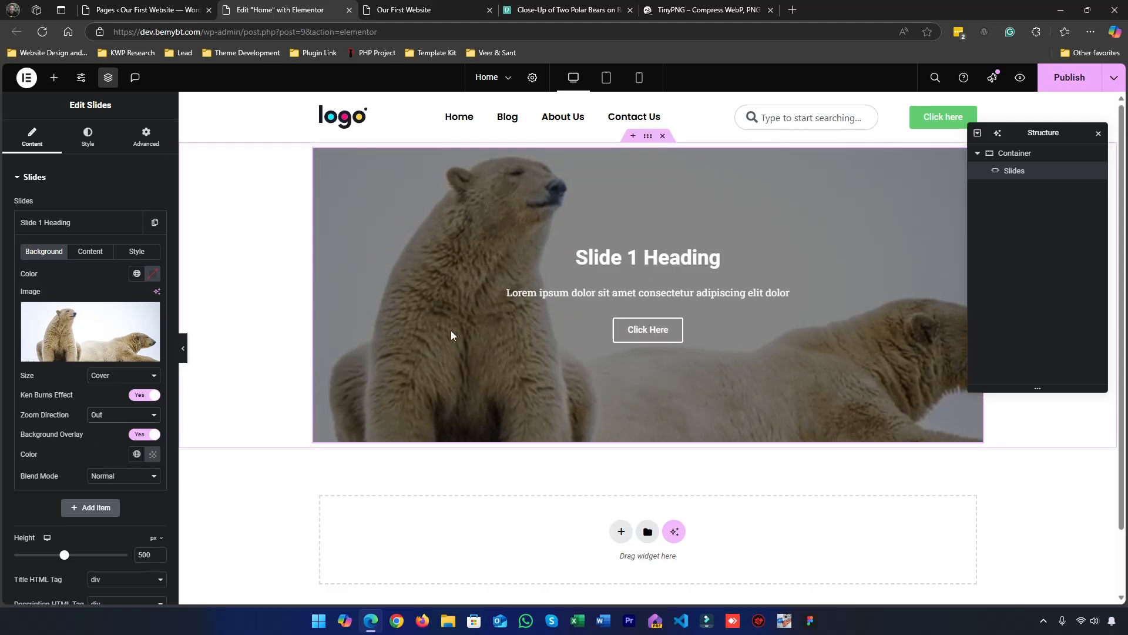
left_click(143, 393)
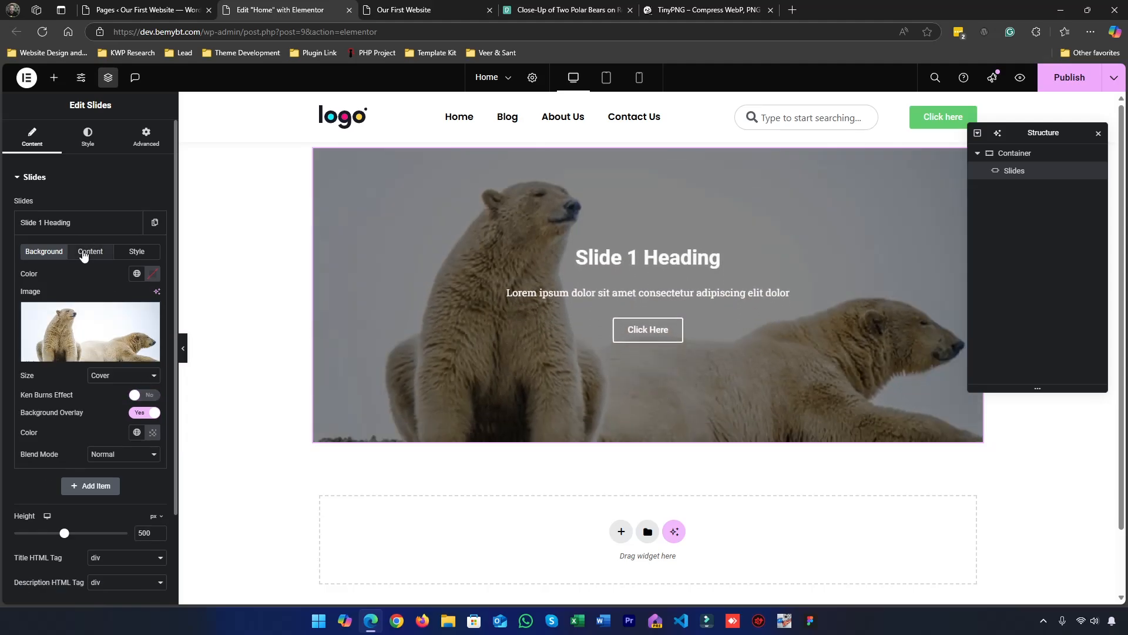
Change Slide 1's title to "Slides That Engage Visitors"
left_click(87, 252)
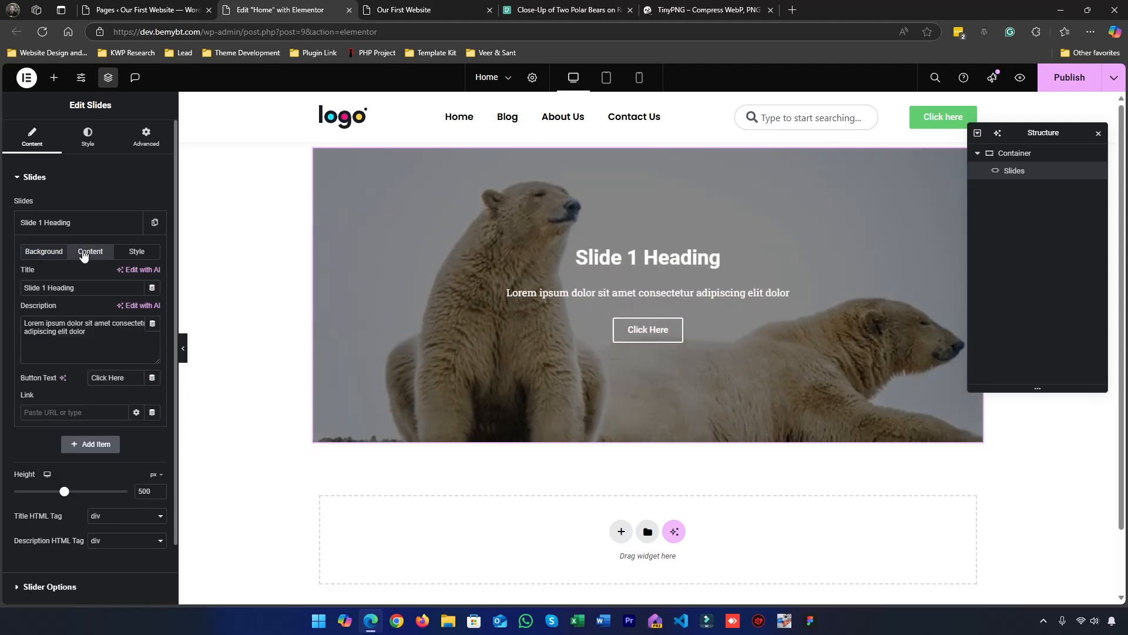
triple_click(80, 289)
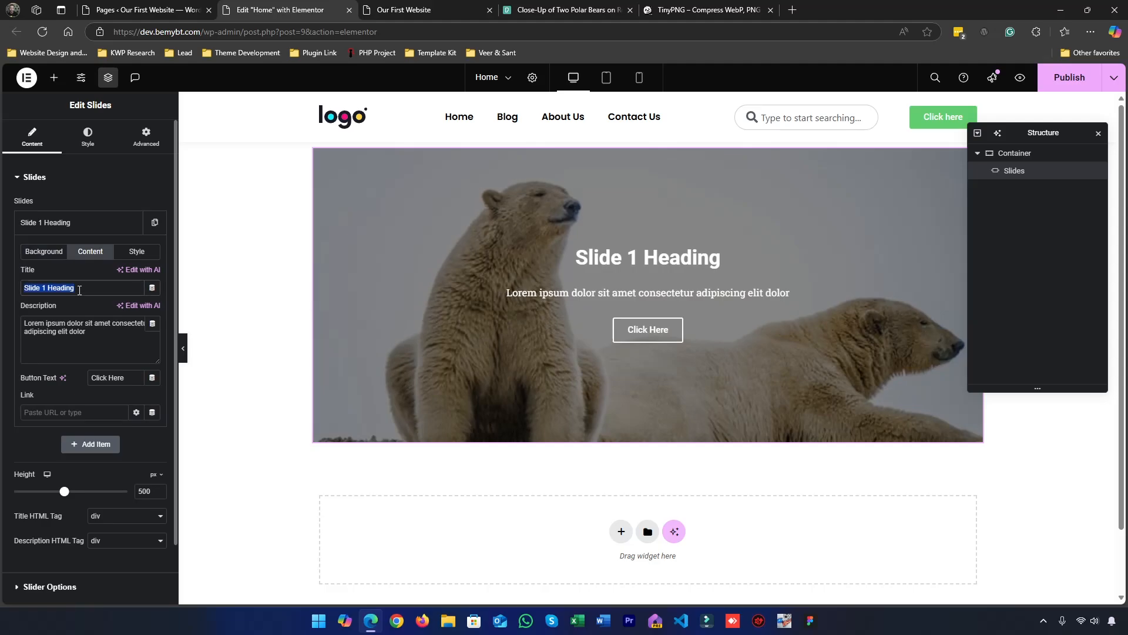
type("Slides T")
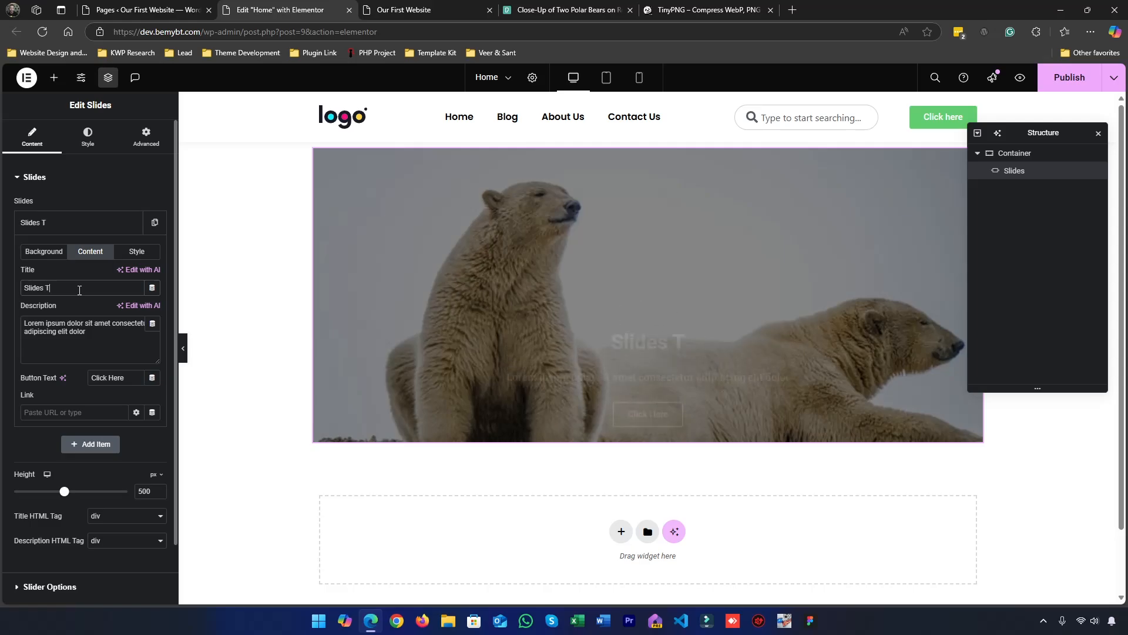
type("hat Eng")
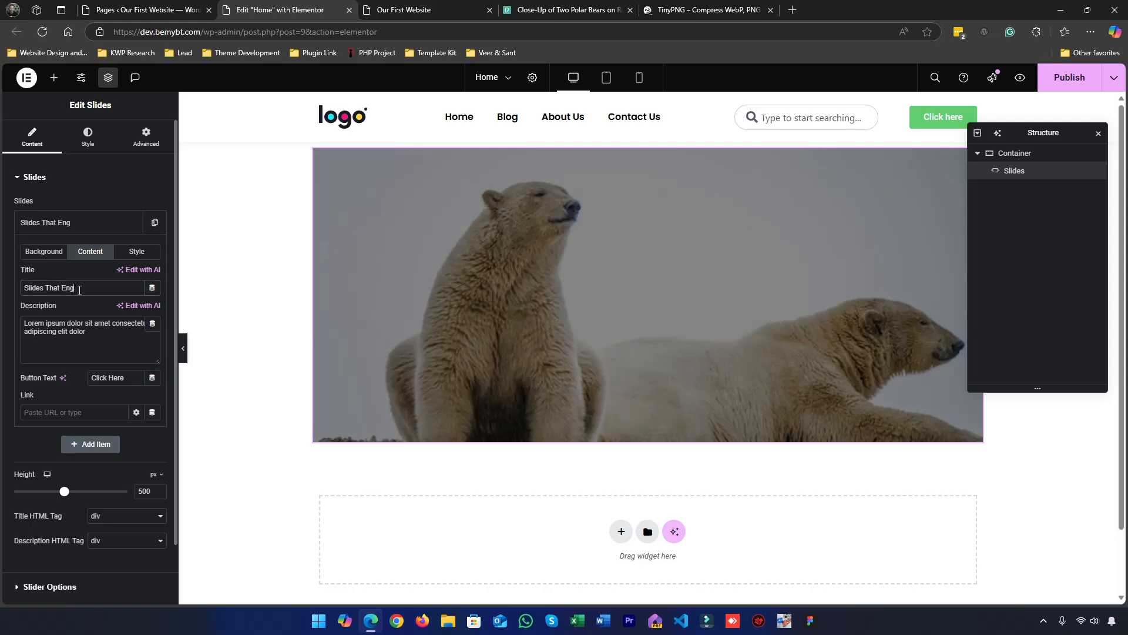
type("age Visitors")
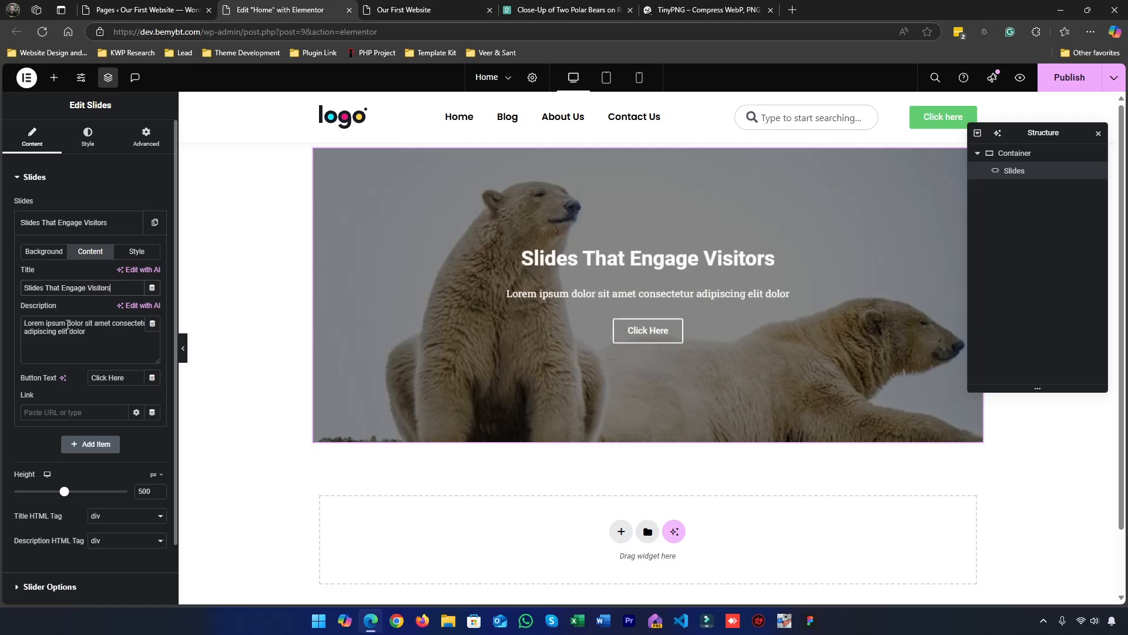
left_click(68, 324)
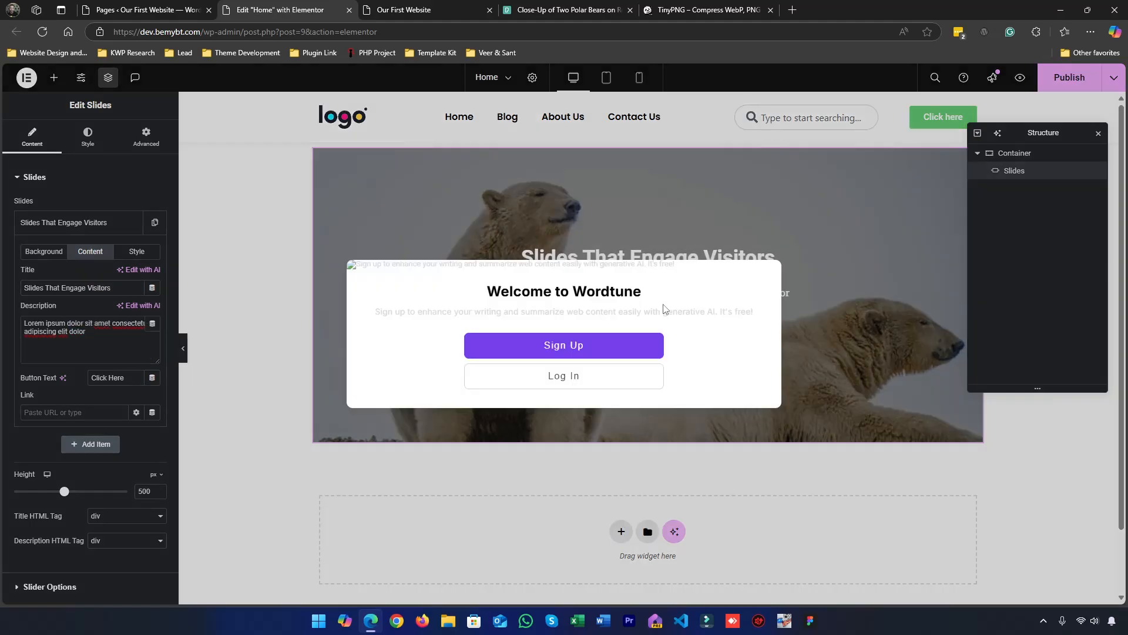
left_click(26, 310)
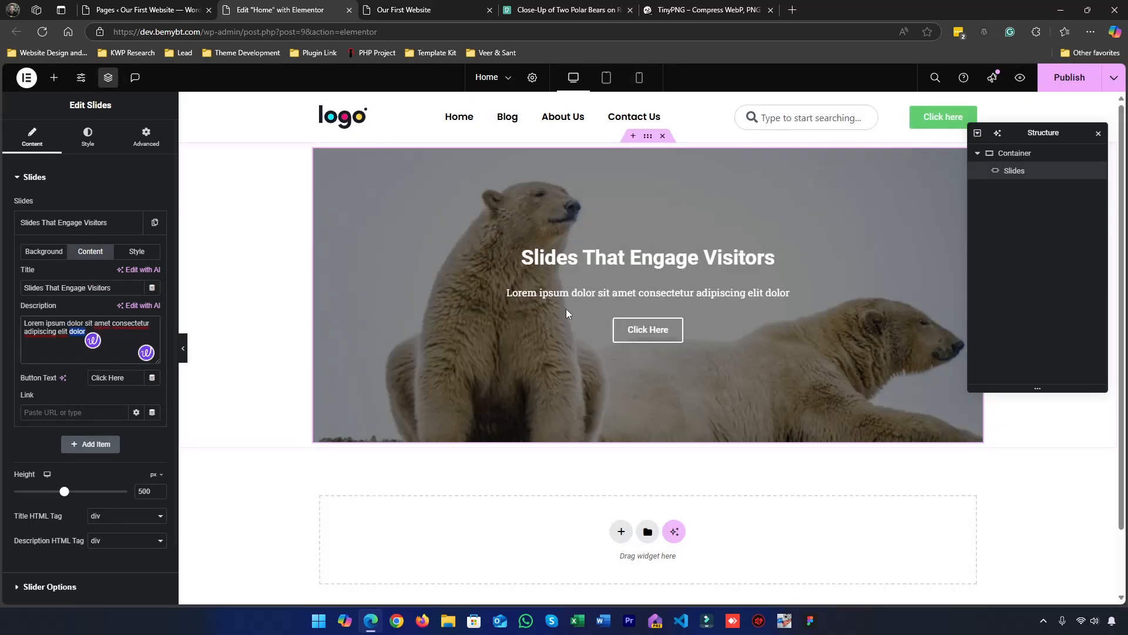
left_click(67, 352)
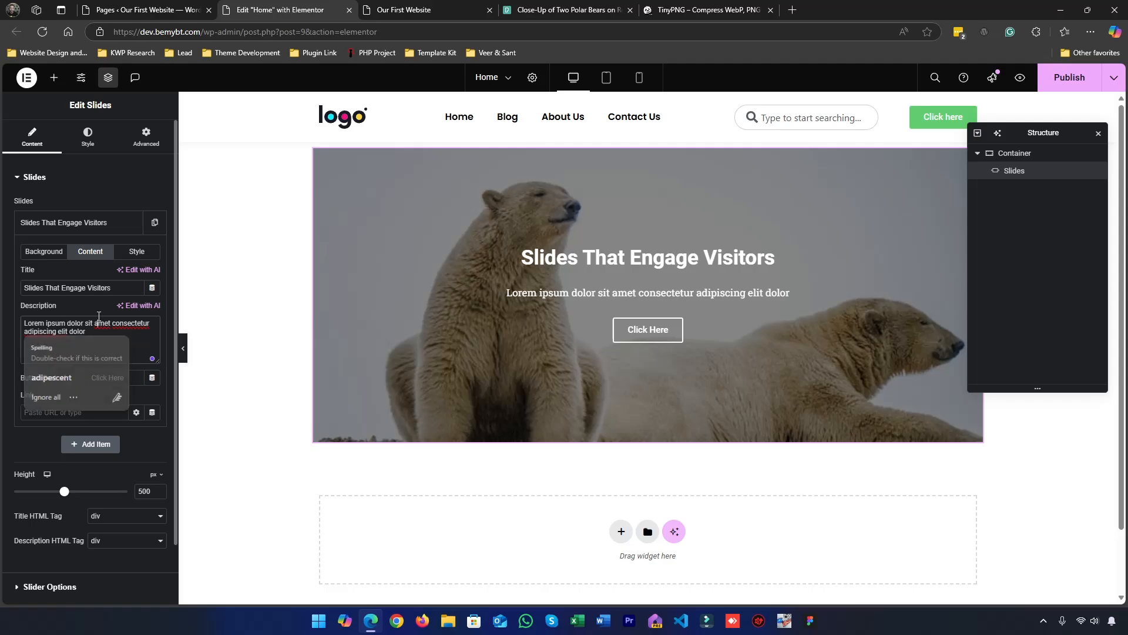
Set Slide 1's link to # and apply it to the whole slide
scroll(58, 347, "down", 1)
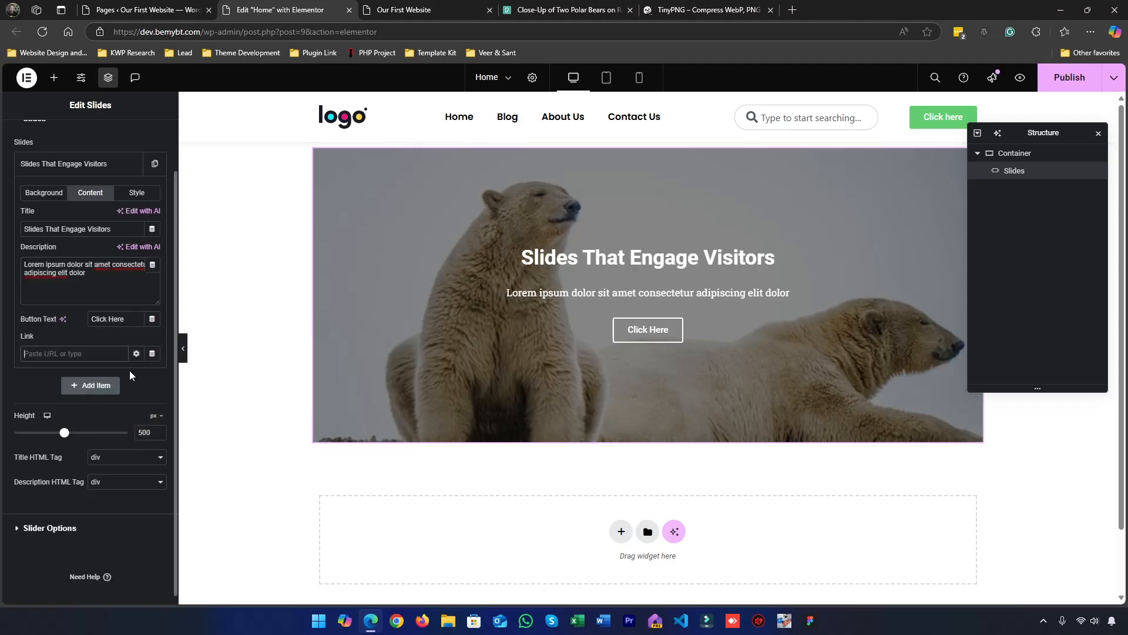
type("#")
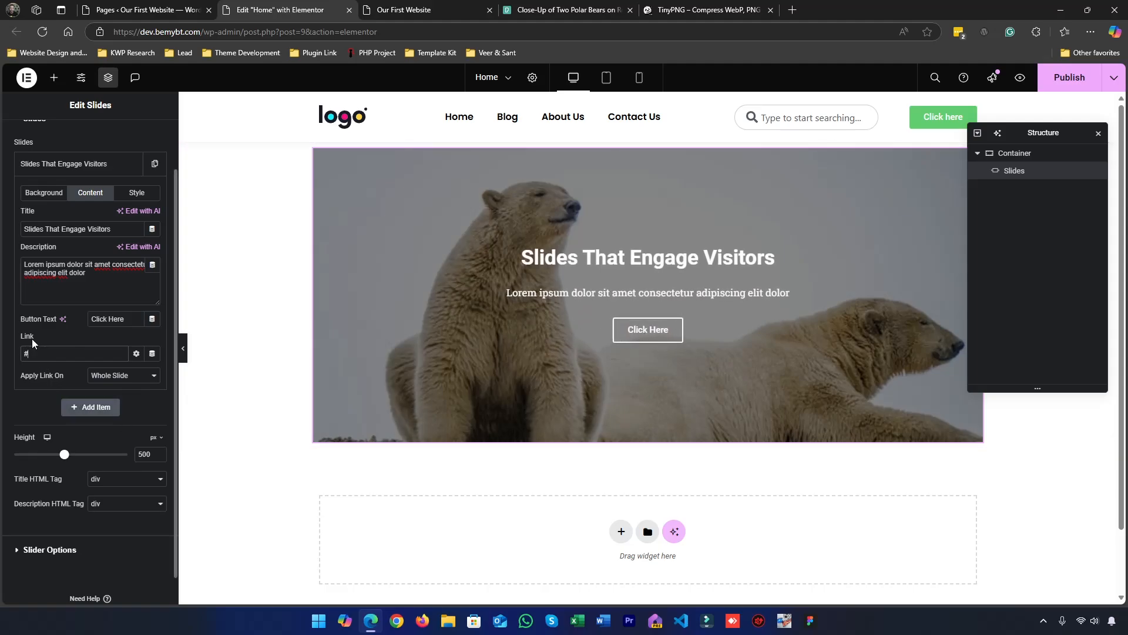
left_click_drag(38, 352, 12, 346)
left_click(103, 381)
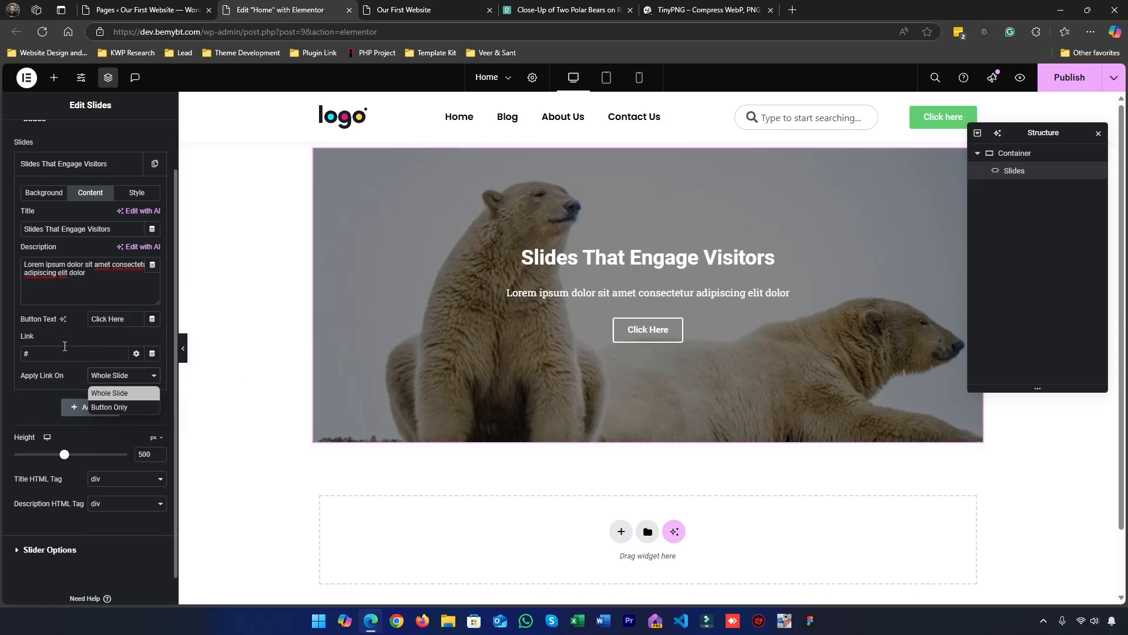
left_click(119, 392)
double_click(43, 359)
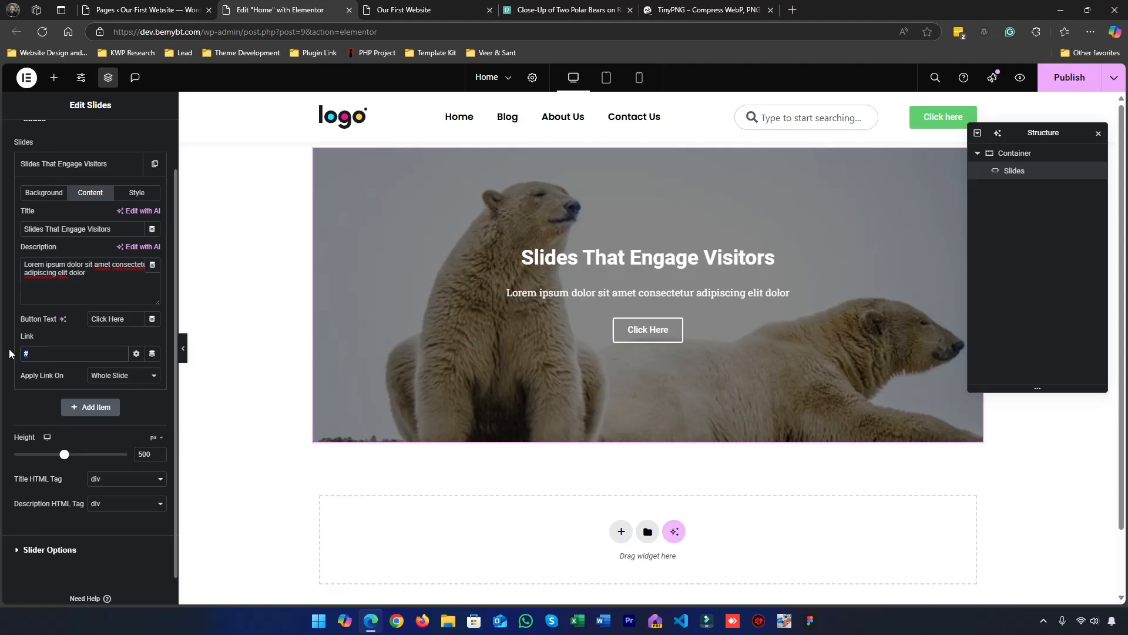
left_click(105, 382)
left_click(112, 396)
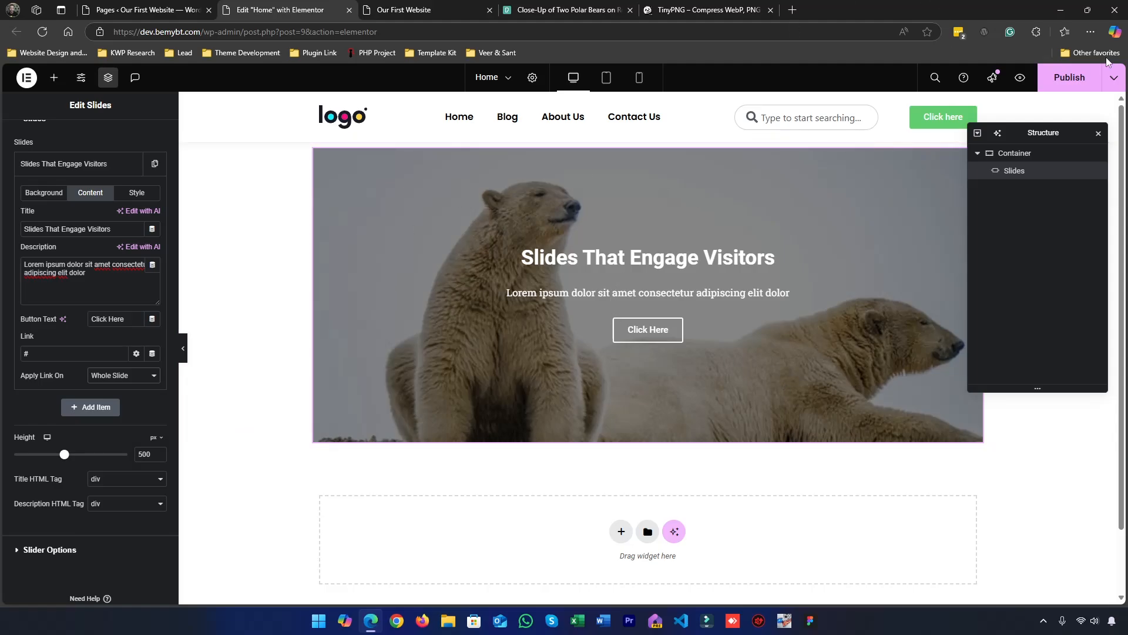
Publish the Home page, look at the live website briefly and return to the editor
left_click(1070, 77)
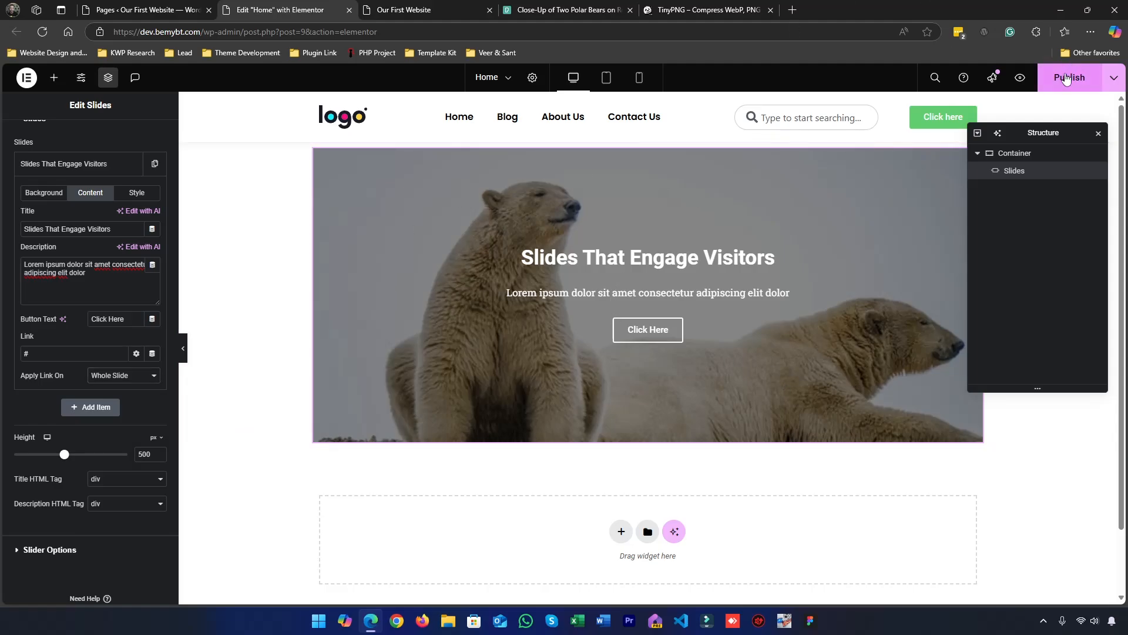
left_click(403, 10)
left_click(281, 8)
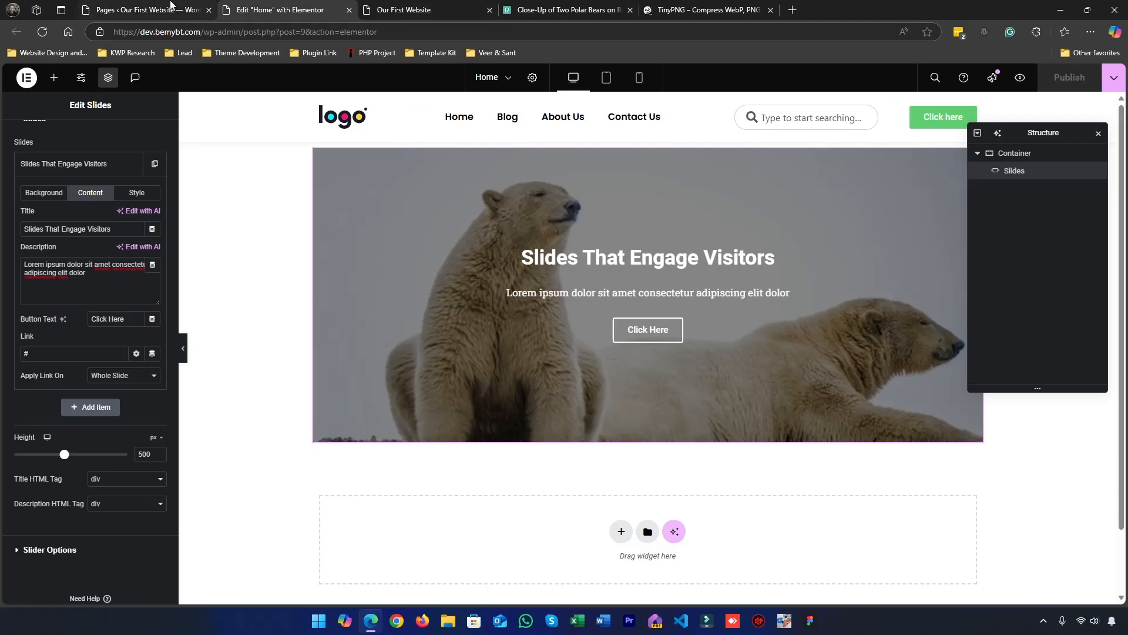
Switch to the WordPress dashboard and open the Reading settings
left_click(94, 9)
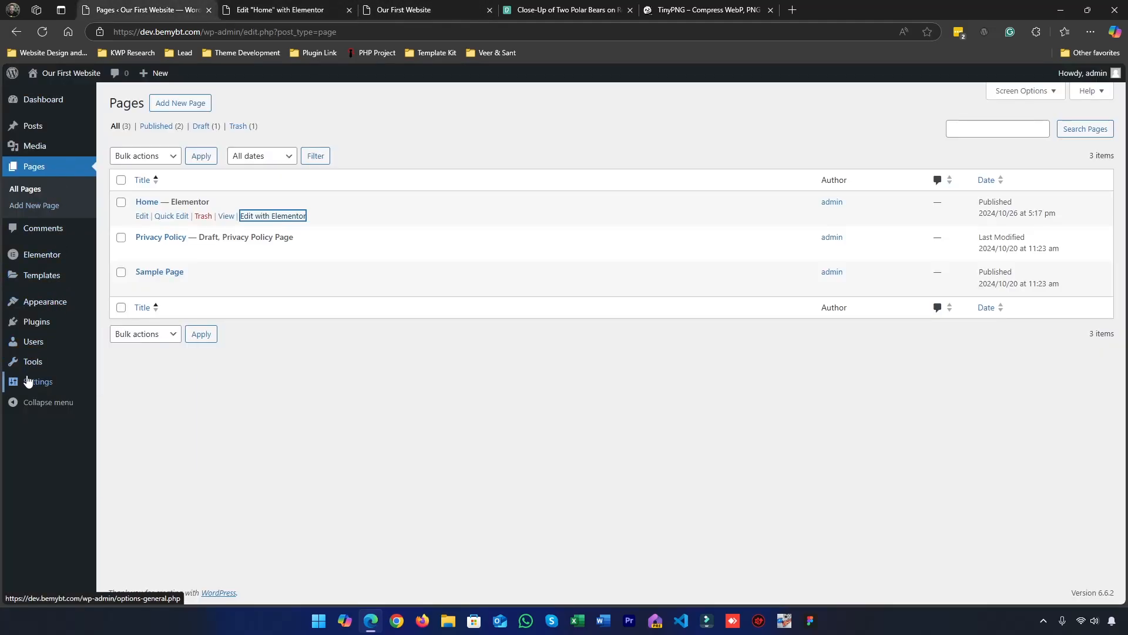
mouse_move(27, 382)
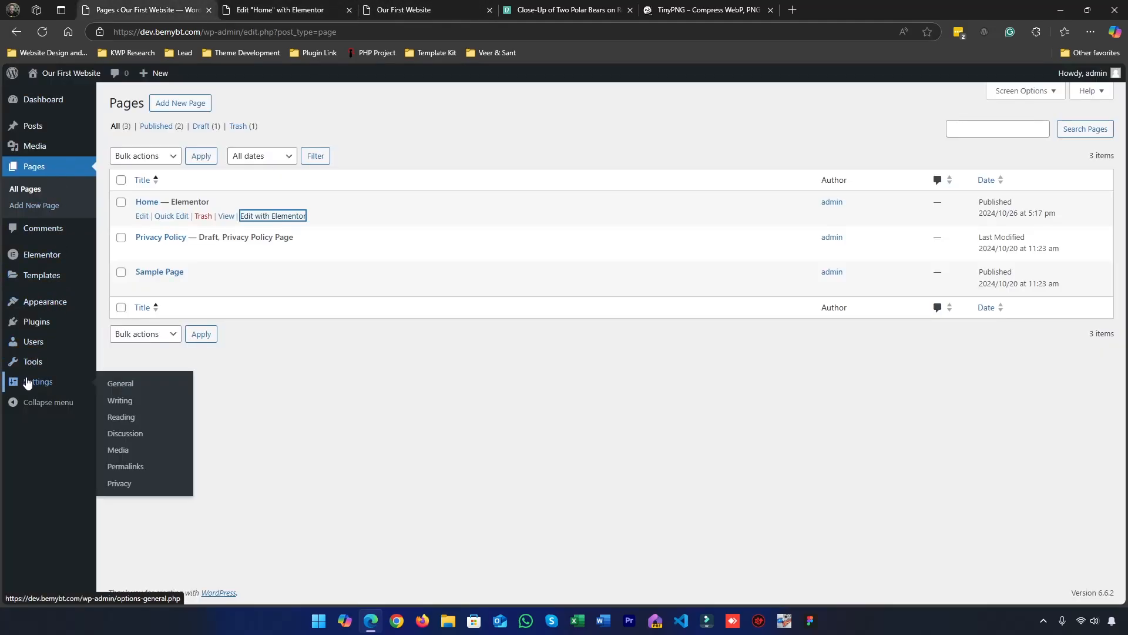
left_click(138, 417)
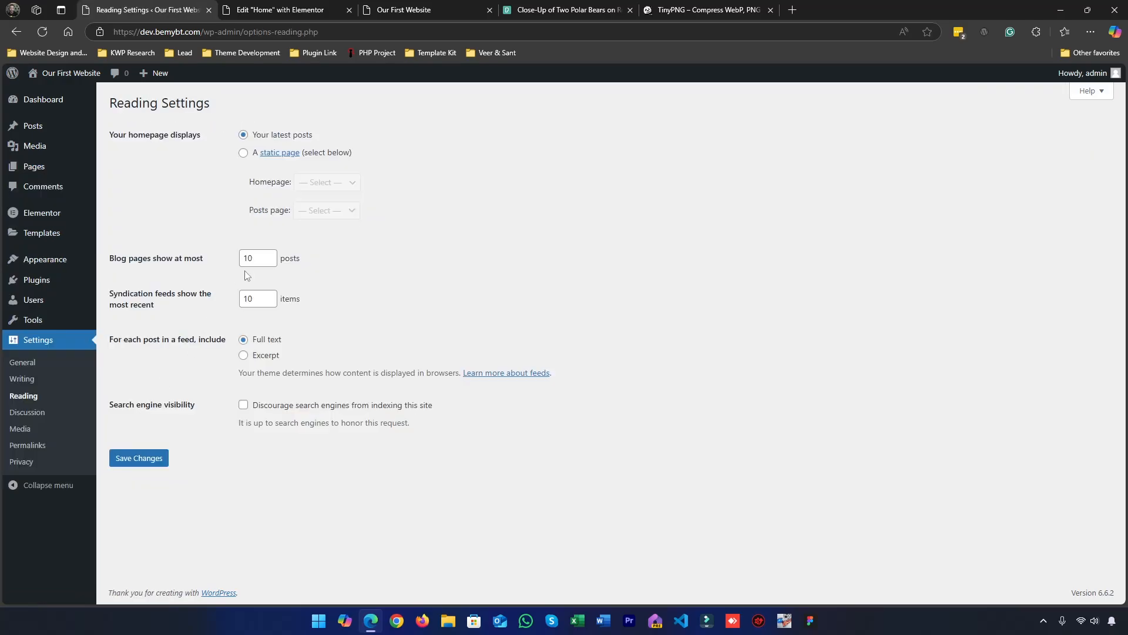
Set the homepage to display a static page, choose Home as that page, and save the Reading settings
left_click(243, 154)
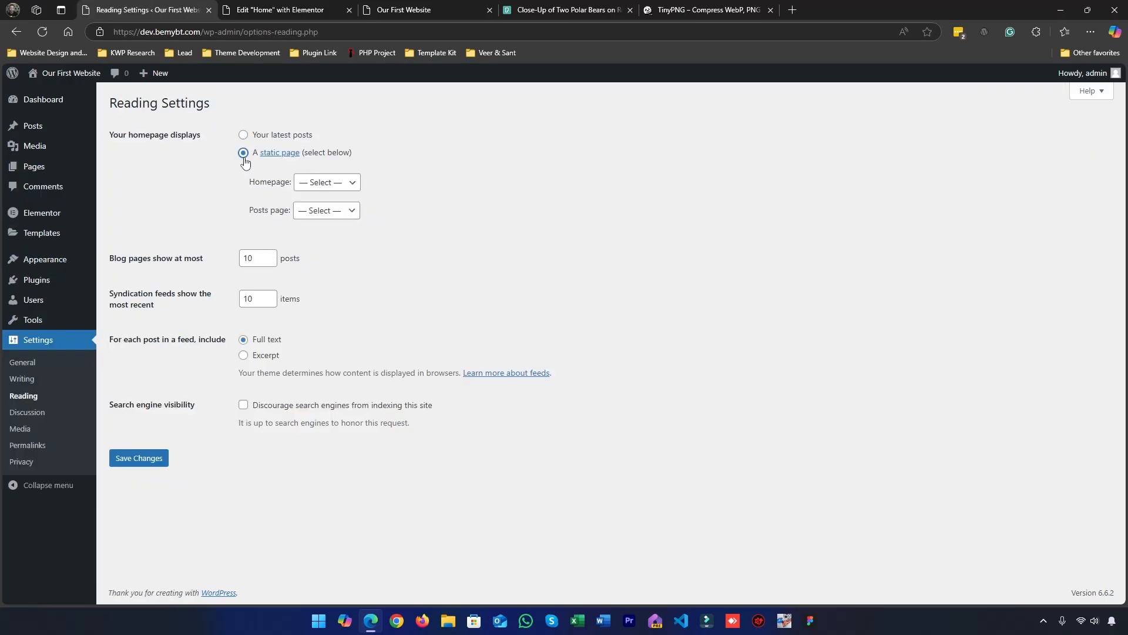
left_click(319, 183)
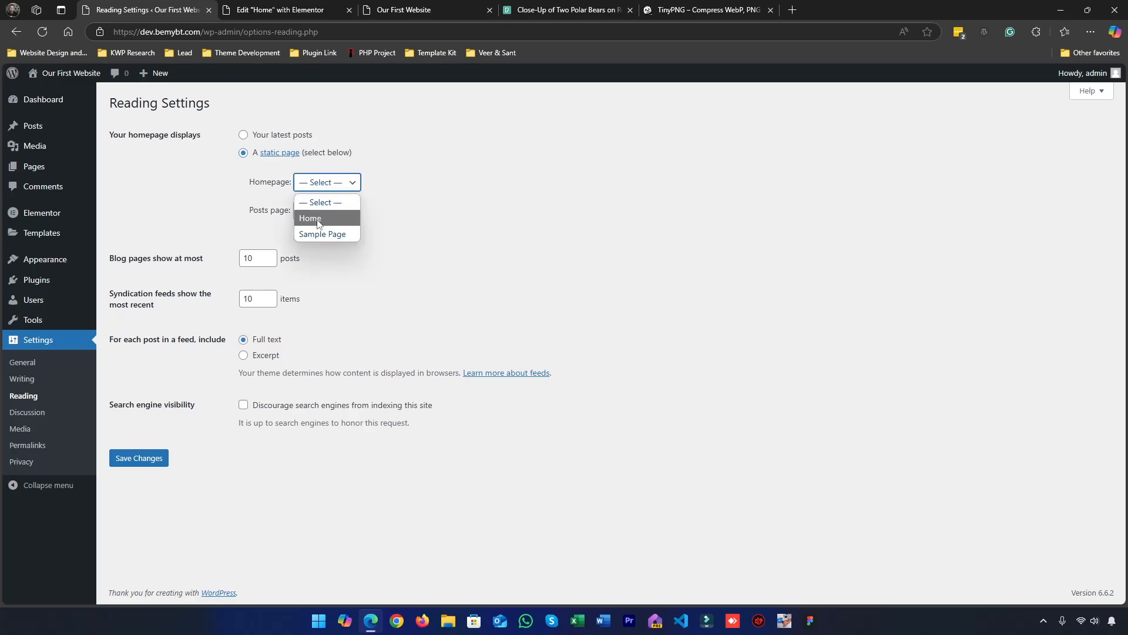
left_click(320, 218)
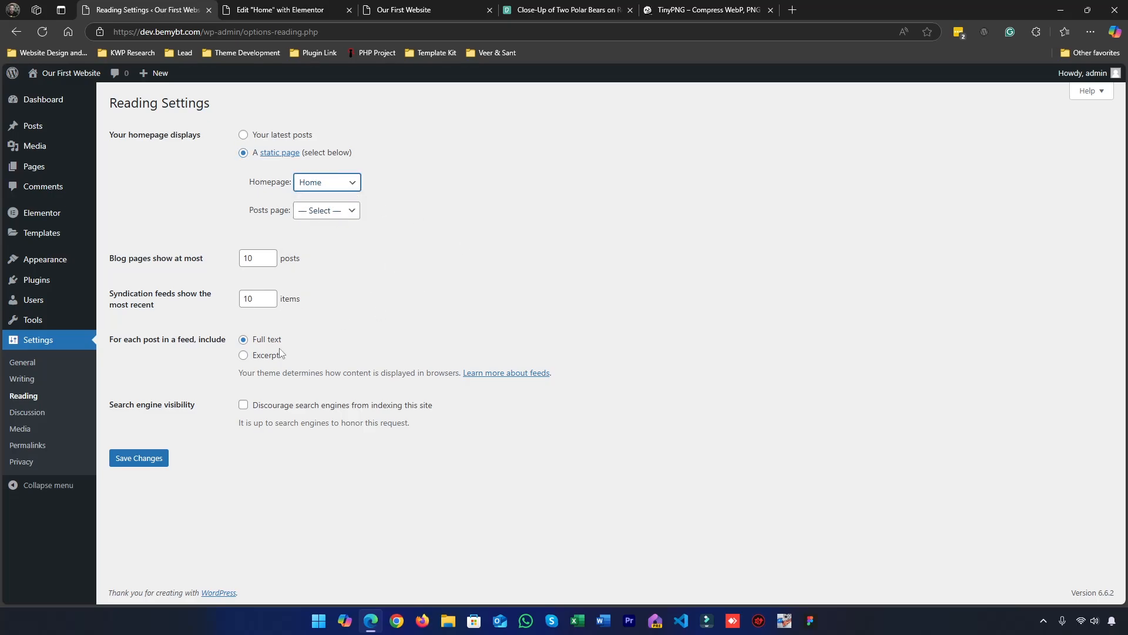
left_click(149, 463)
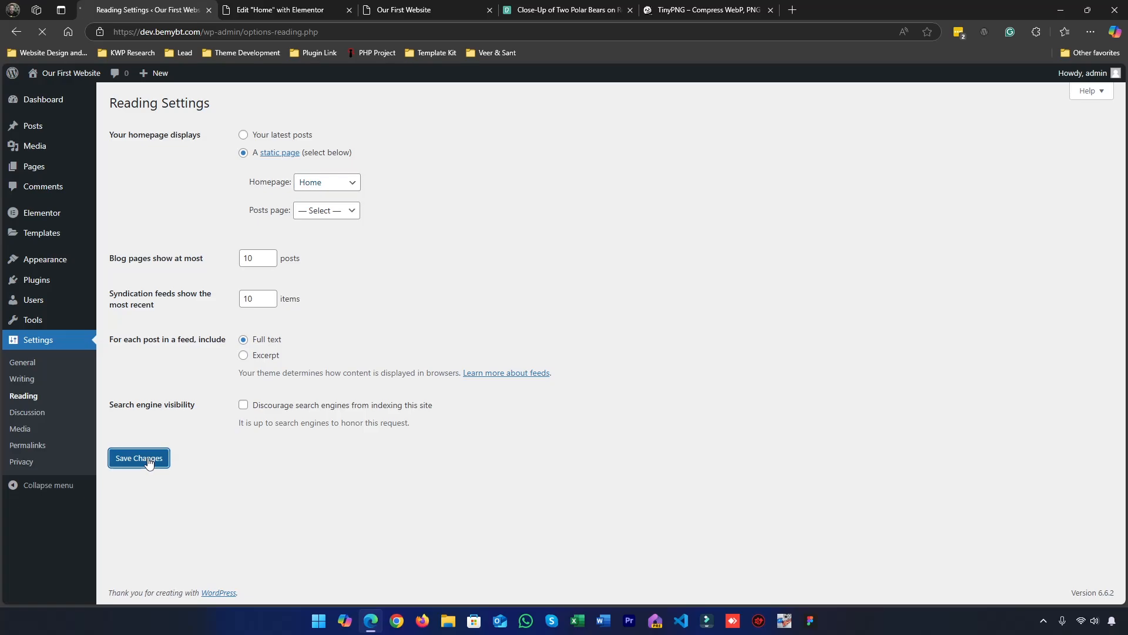
Reload the live website to check the new homepage and return to the Elementor editor
left_click(430, 8)
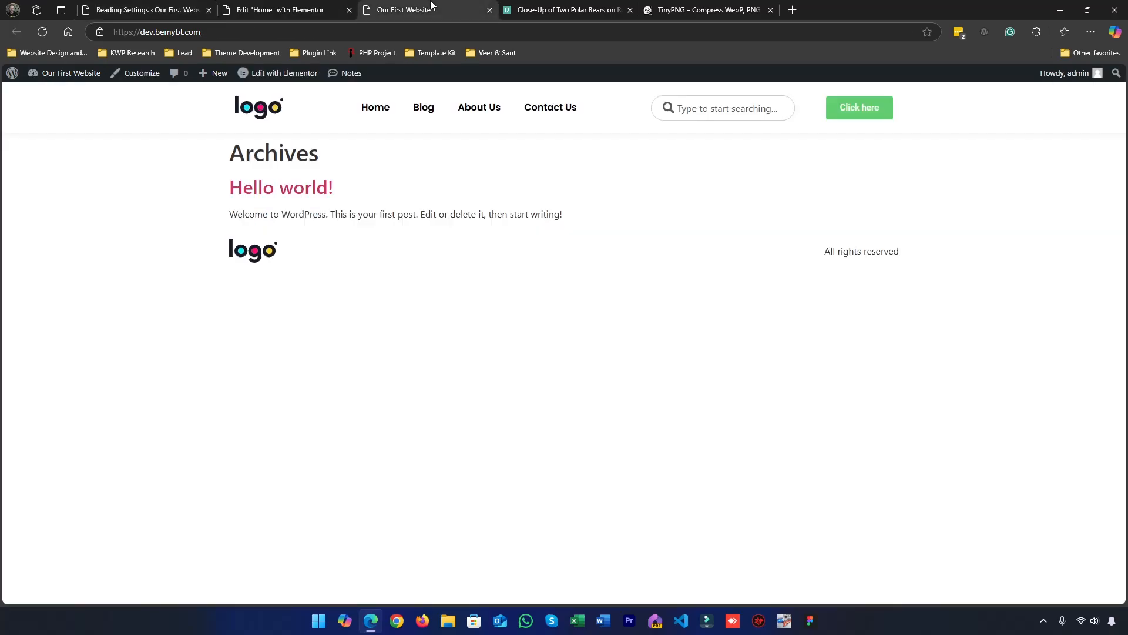
key("F5")
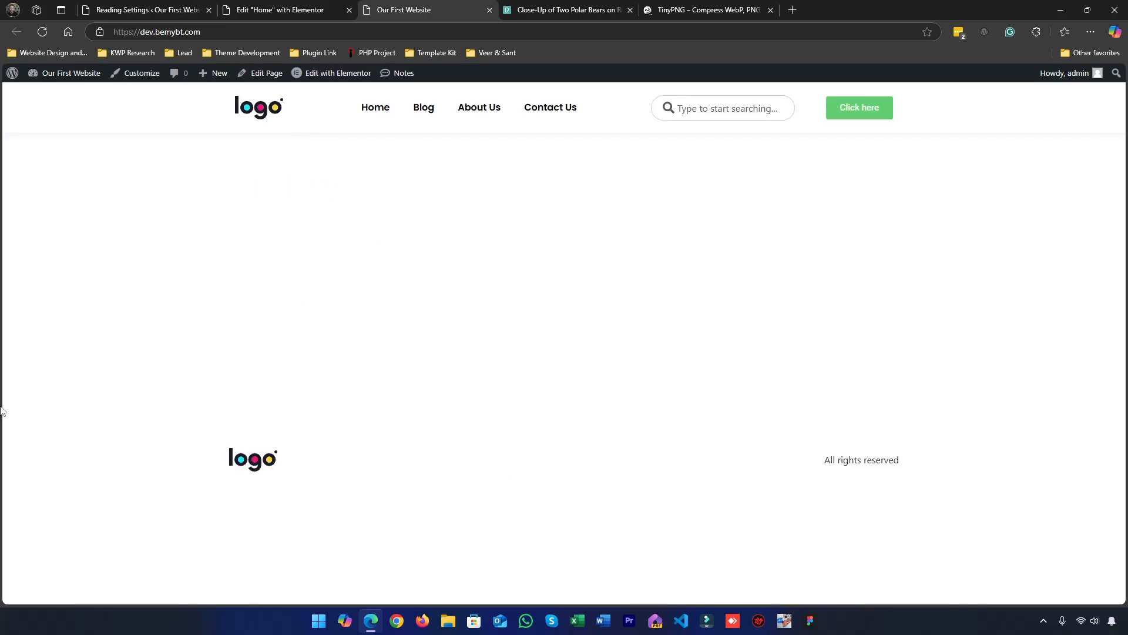
left_click(330, 3)
left_click(462, 3)
left_click(332, 10)
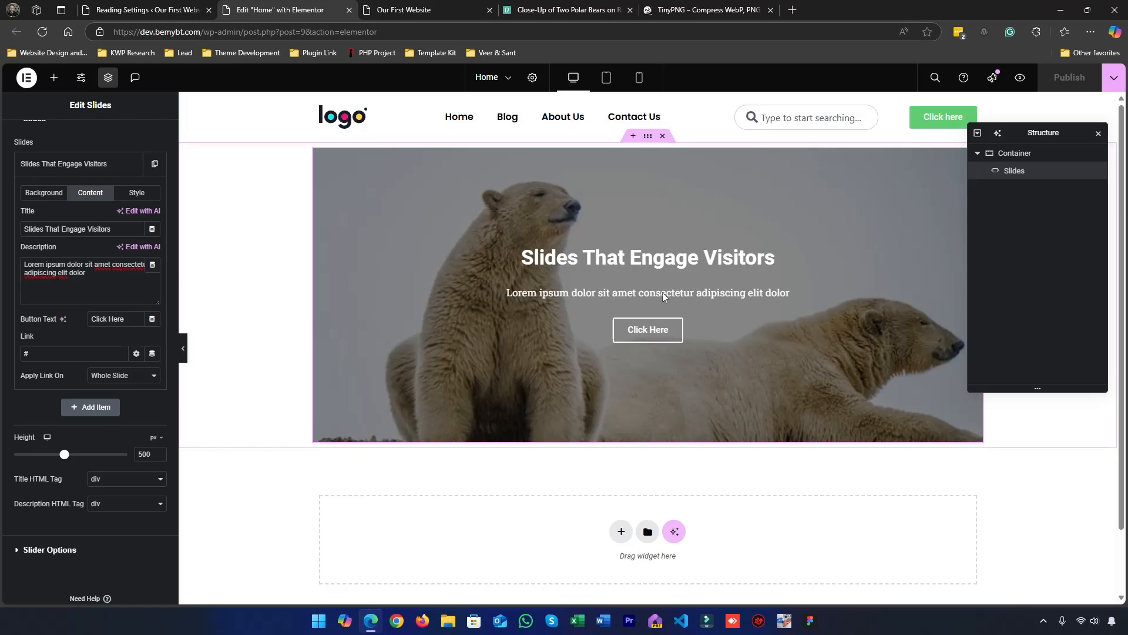
Collapse the "Slides That Engage Visitors" slide and duplicate it twice so the slider has three slides
double_click(44, 353)
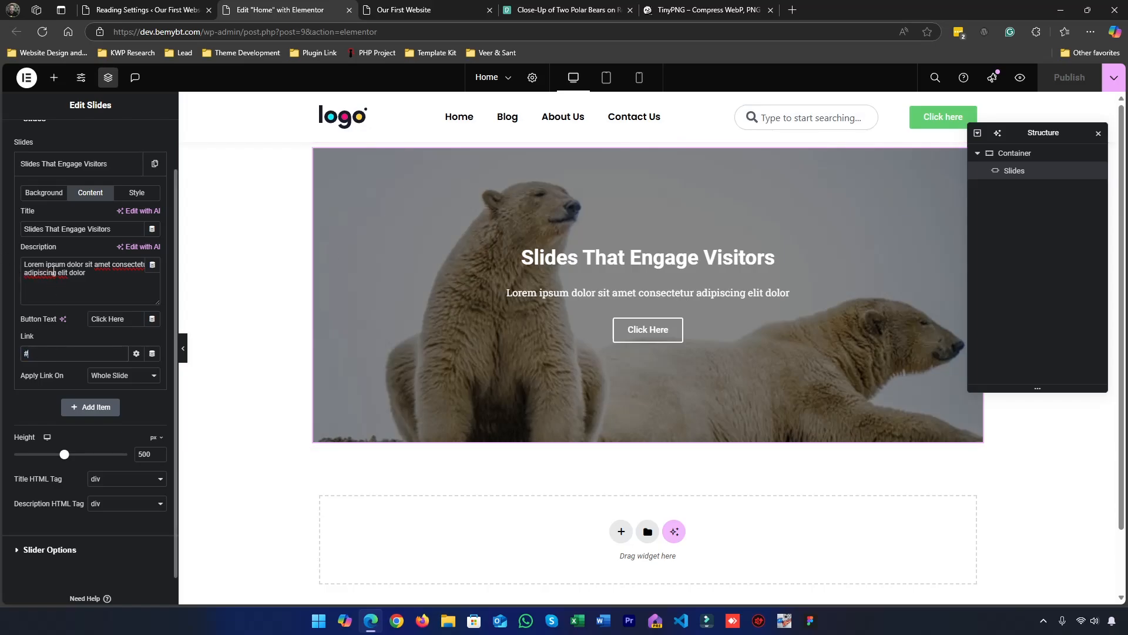
left_click(126, 165)
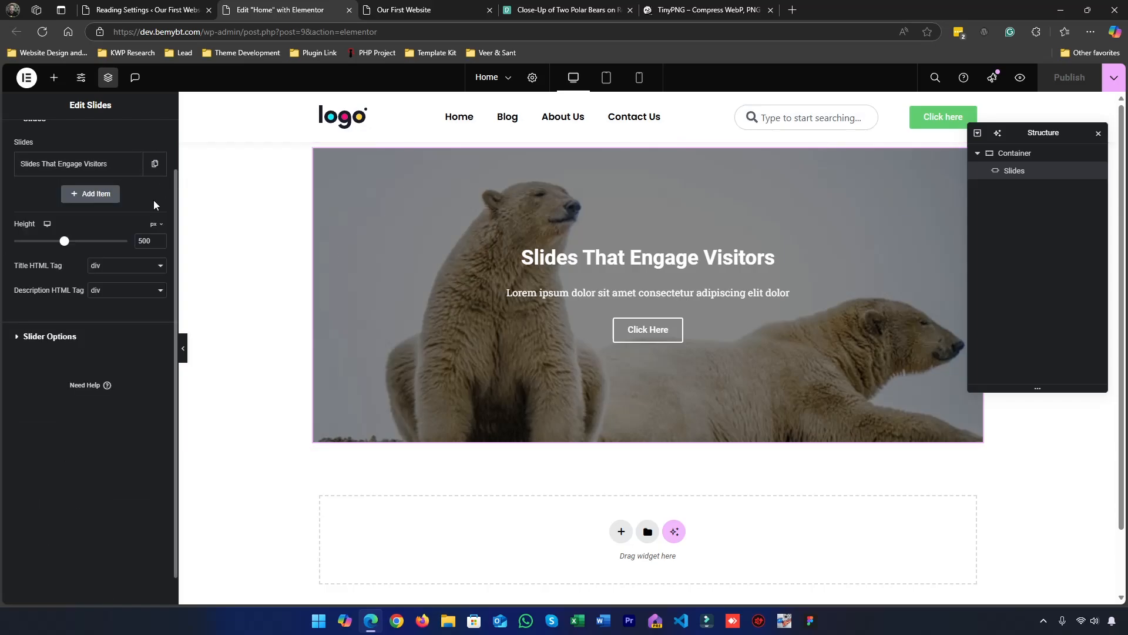
left_click(154, 163)
left_click(136, 253)
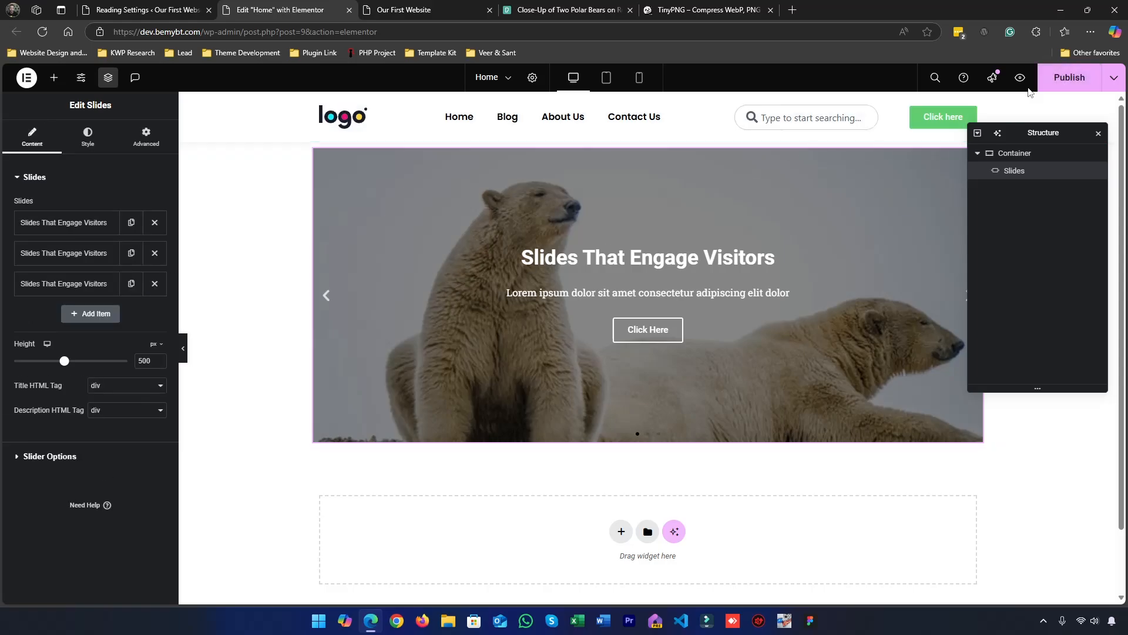
Publish the Home page with the duplicated slides, check the slider on the live website and return to the editor
left_click(1050, 75)
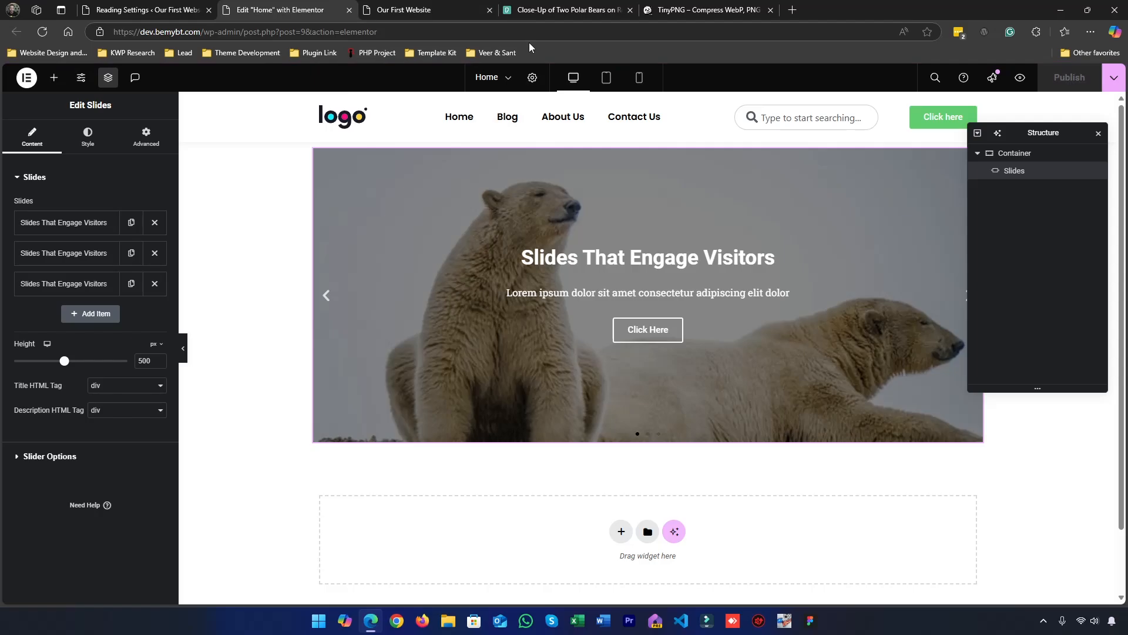
left_click(429, 7)
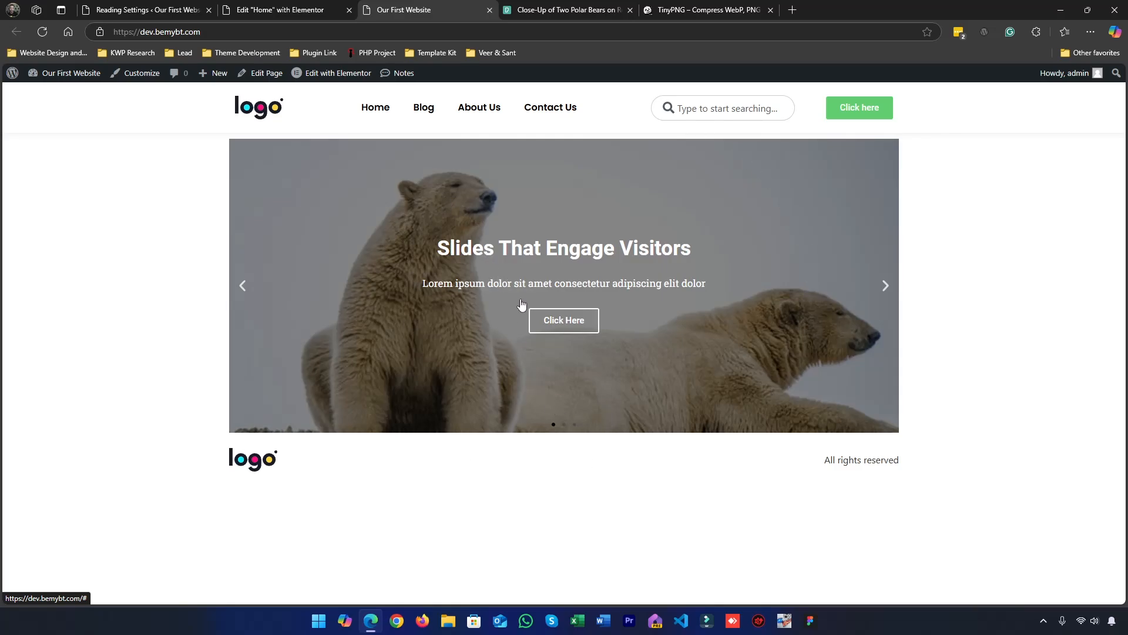
left_click(315, 9)
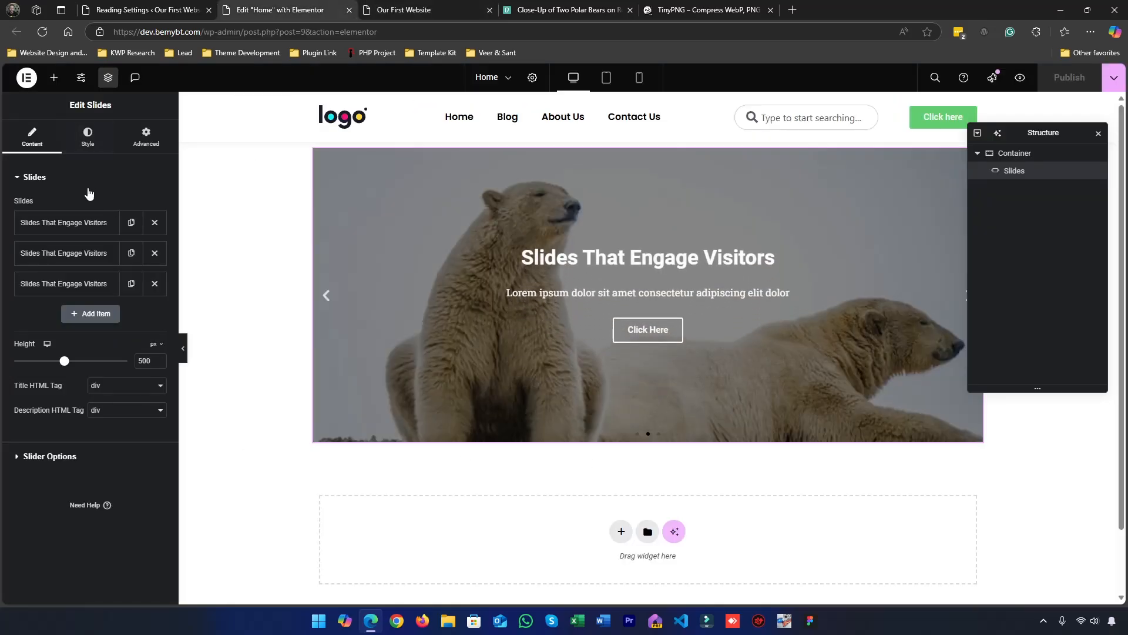
Apply the first slide's link to Button Only and publish the page
left_click(65, 222)
left_click(103, 433)
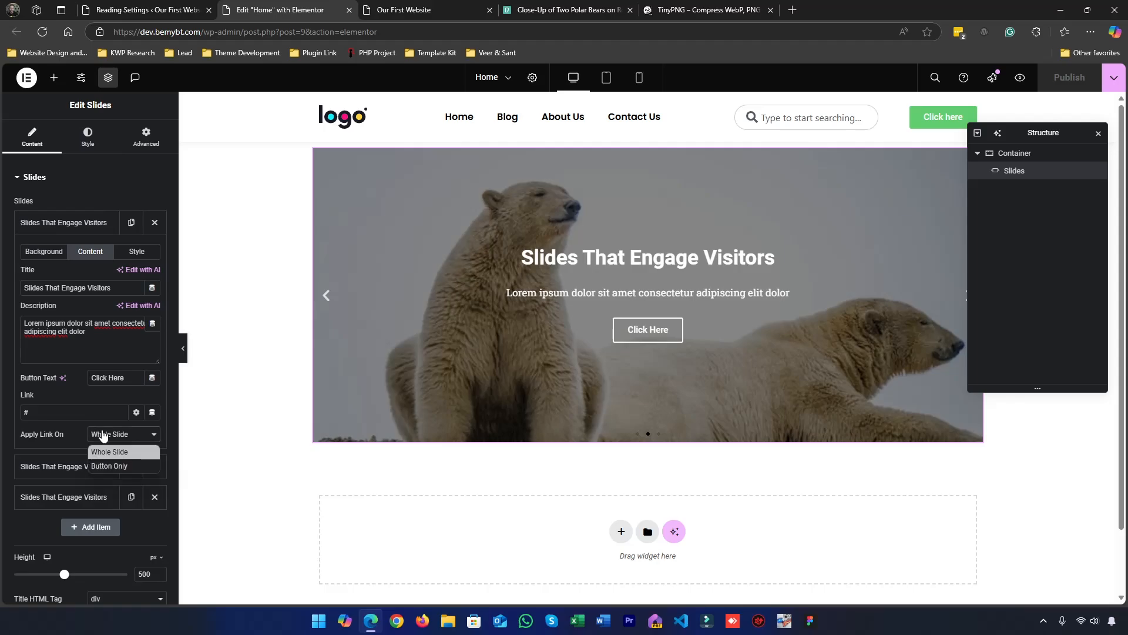
left_click(97, 466)
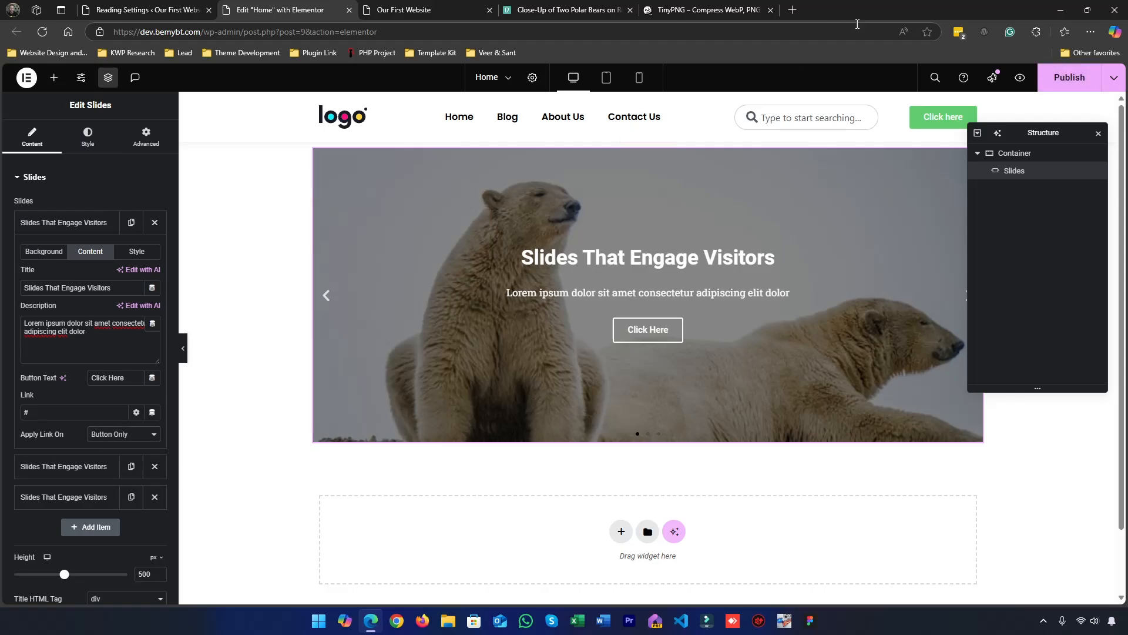
left_click(1058, 86)
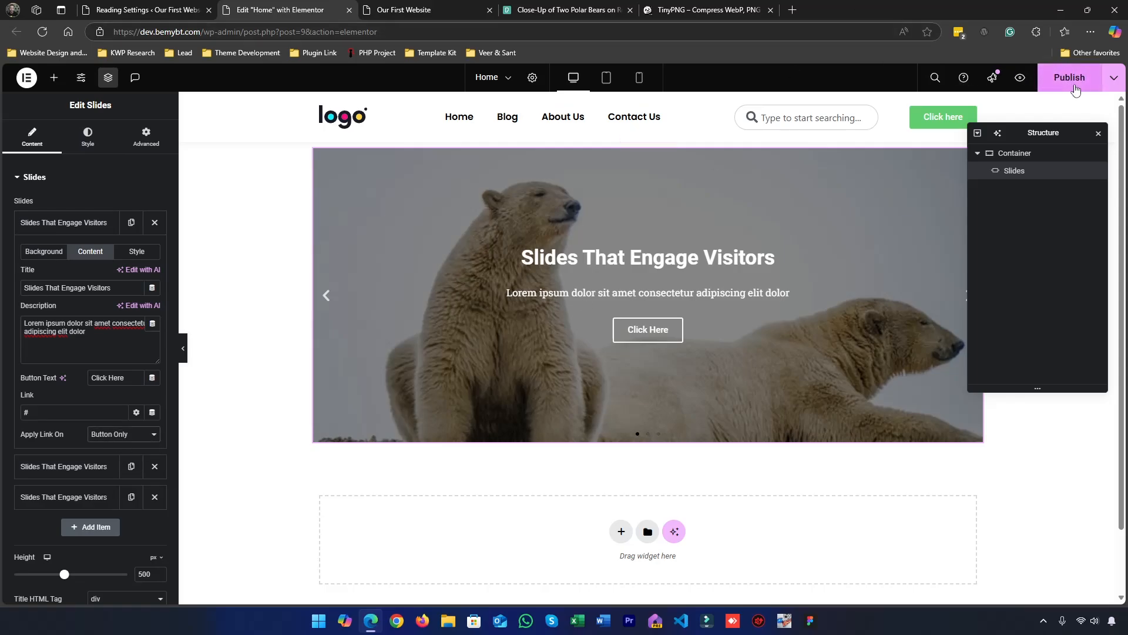
left_click(61, 222)
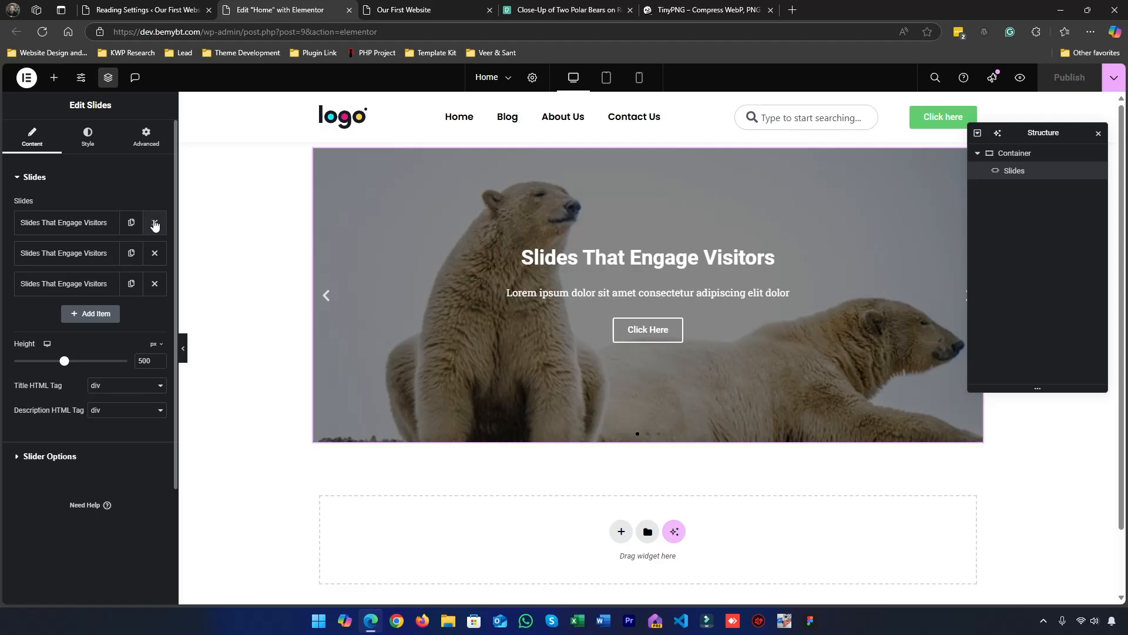
Apply the link to Button Only on the second and third slides
left_click(97, 256)
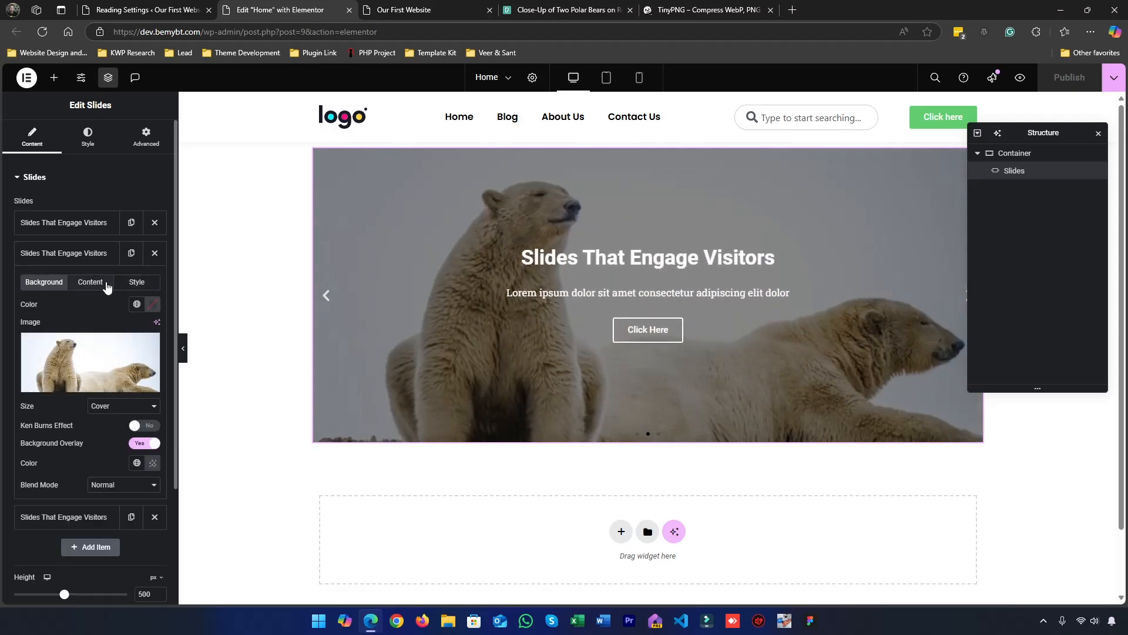
left_click(93, 282)
left_click(100, 465)
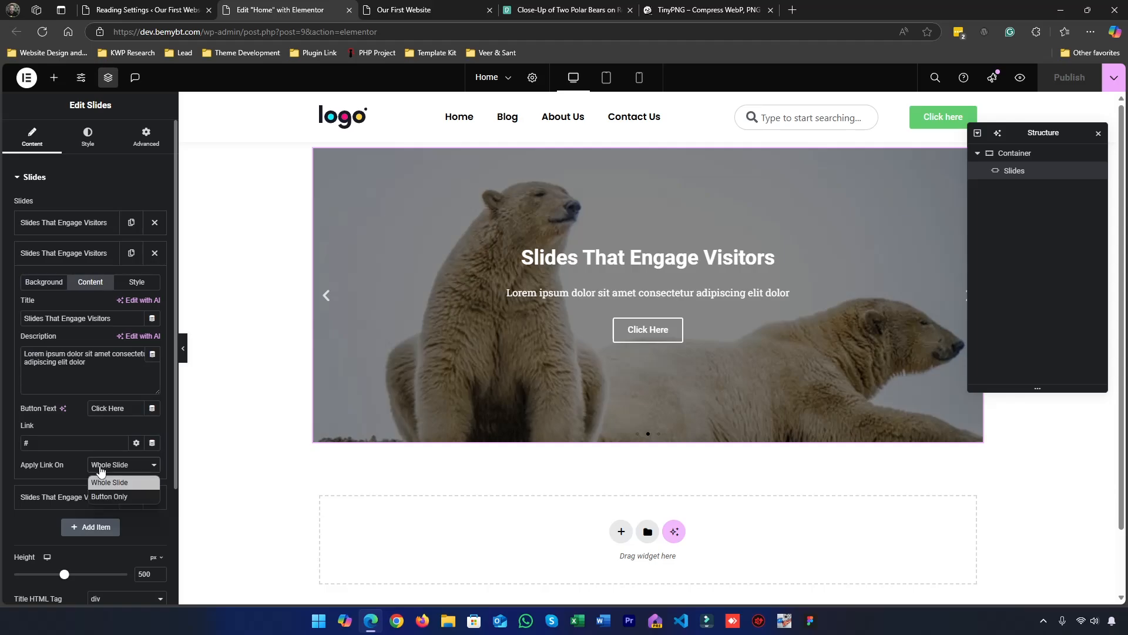
left_click(103, 498)
left_click(94, 499)
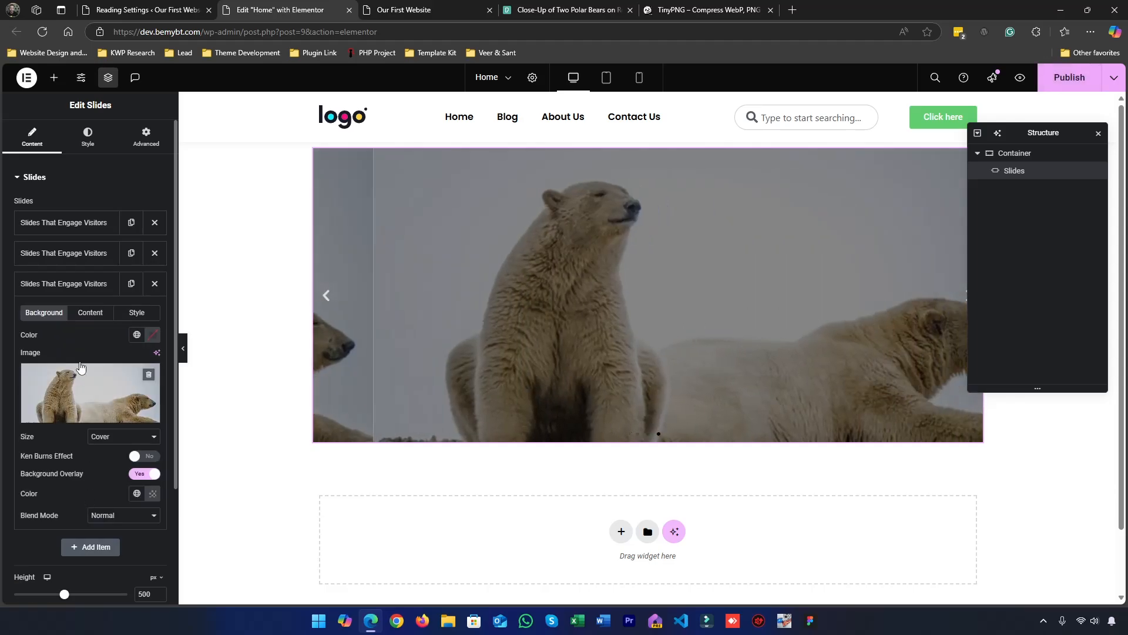
left_click(90, 312)
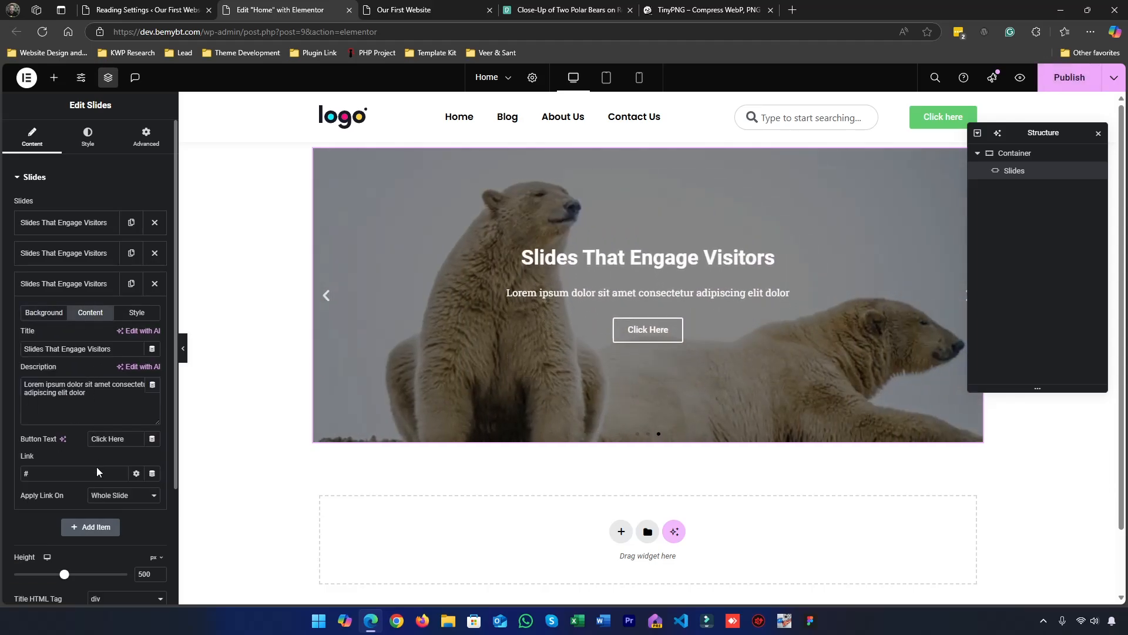
left_click(98, 497)
left_click(103, 527)
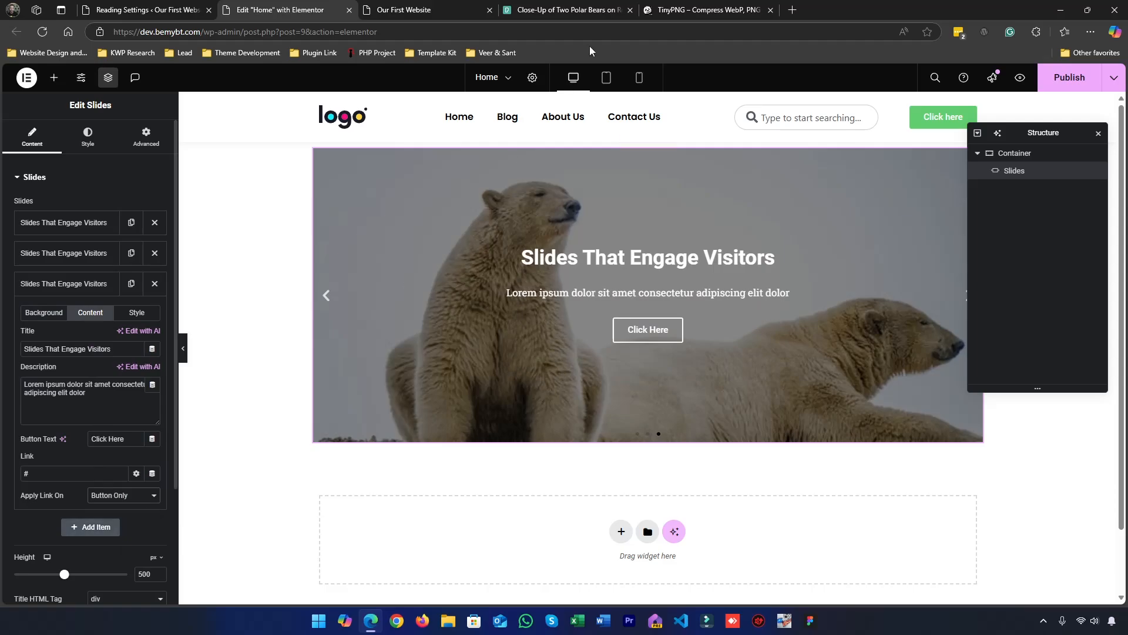
Test swiping through the slides and their button on the live website, and return to the editor
left_click(411, 10)
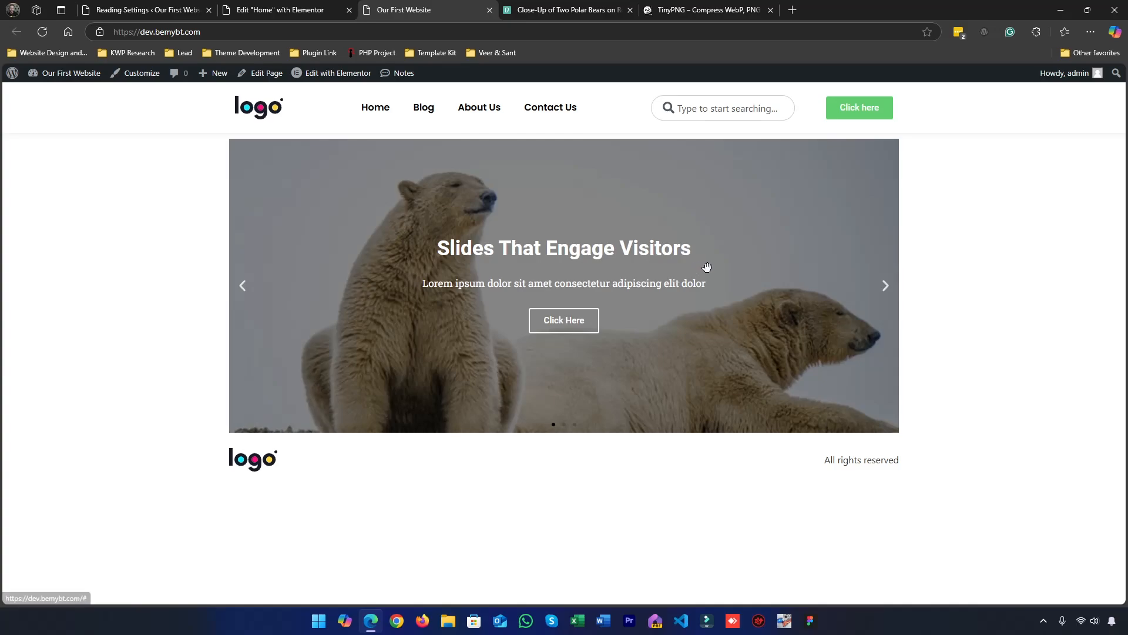
left_click_drag(756, 262, 493, 216)
left_click_drag(579, 211, 269, 208)
left_click_drag(533, 227, 305, 220)
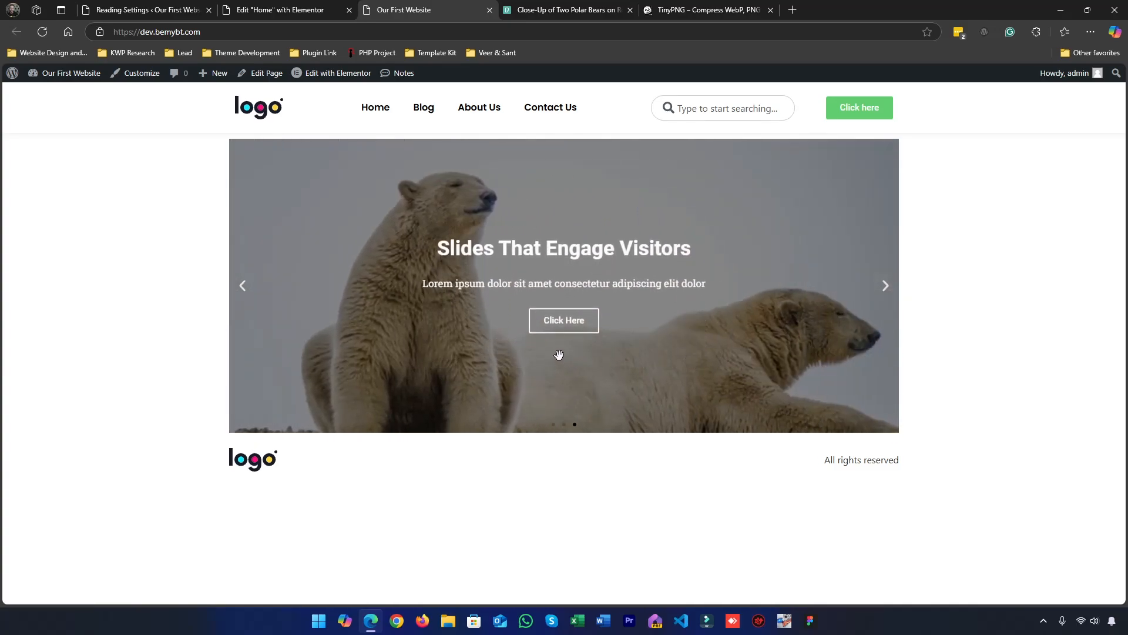
left_click_drag(566, 332, 617, 323)
left_click(277, 9)
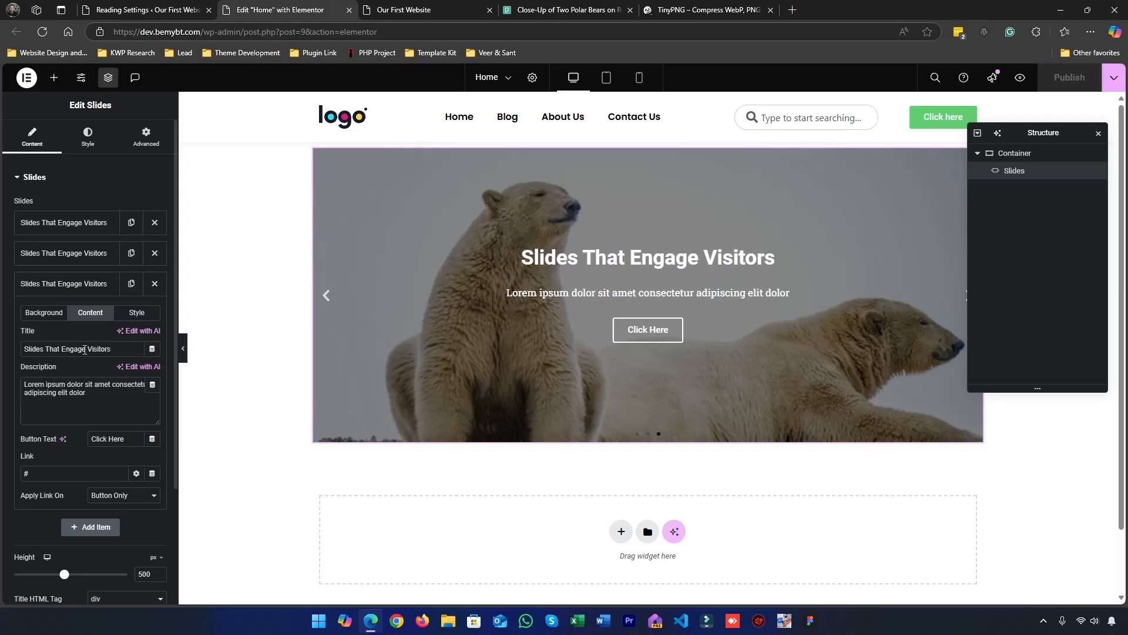
Enable the Custom style option for the third slide and collapse its settings
triple_click(110, 418)
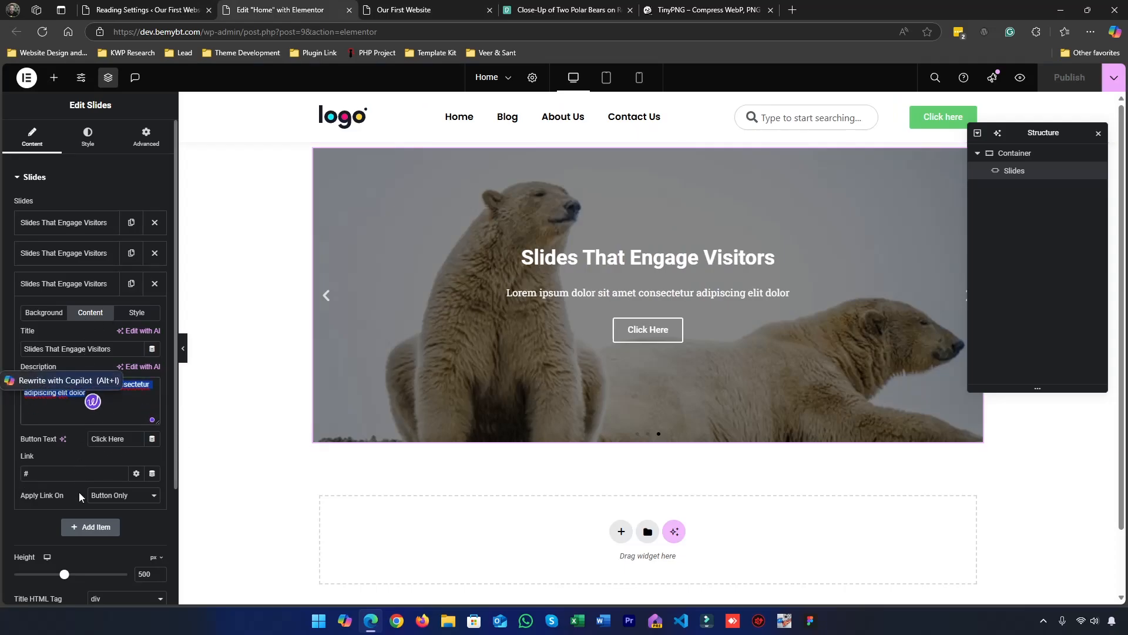
left_click(134, 313)
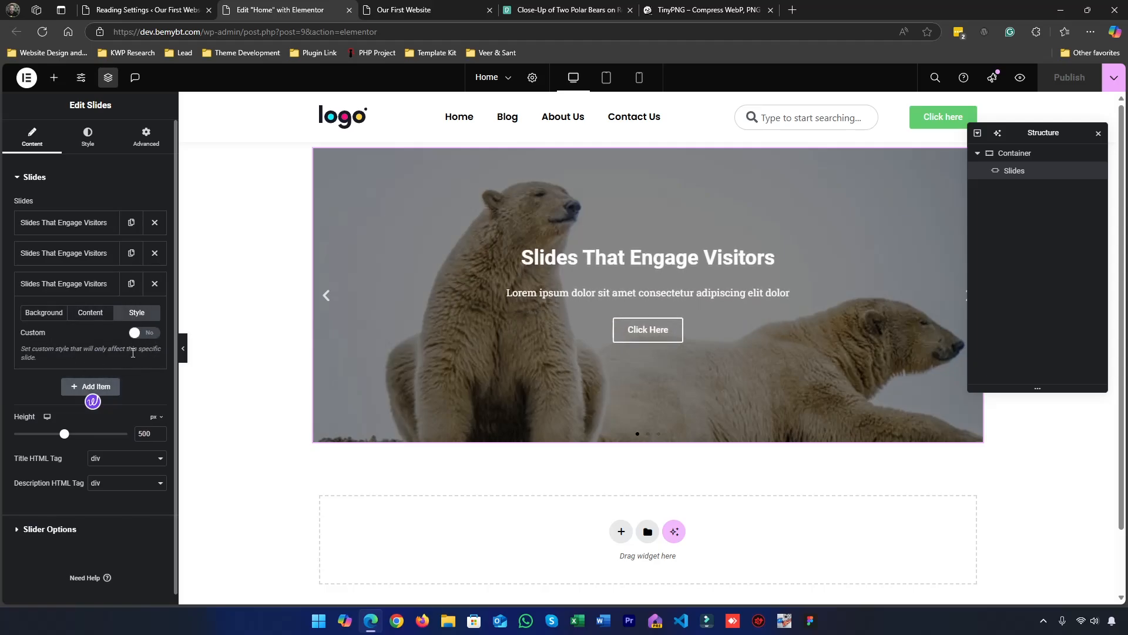
left_click(144, 333)
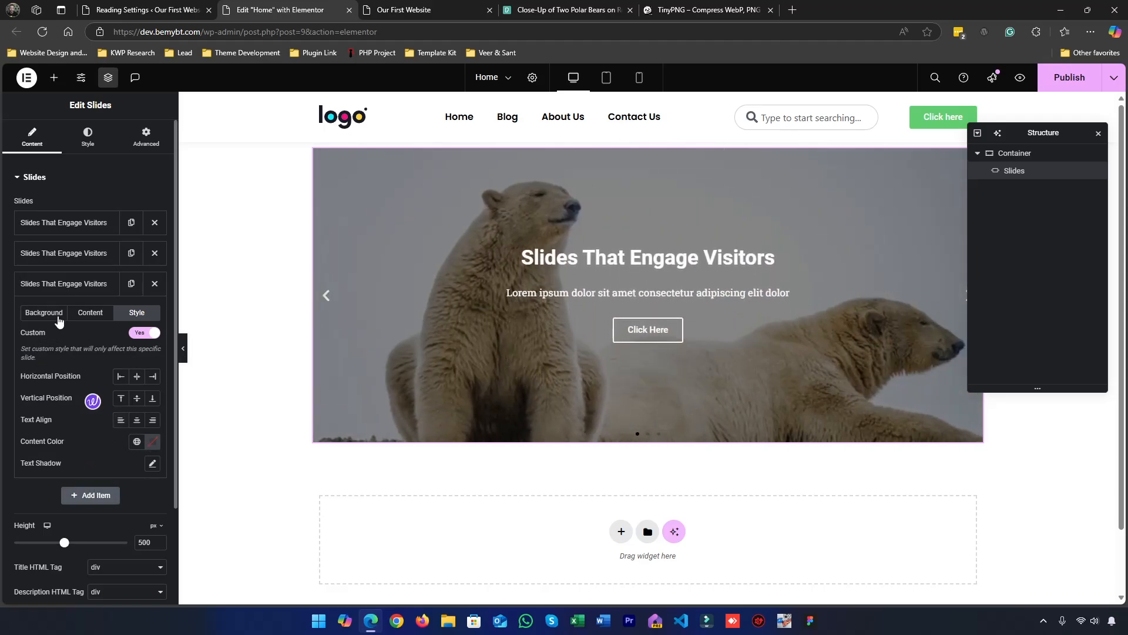
left_click(64, 285)
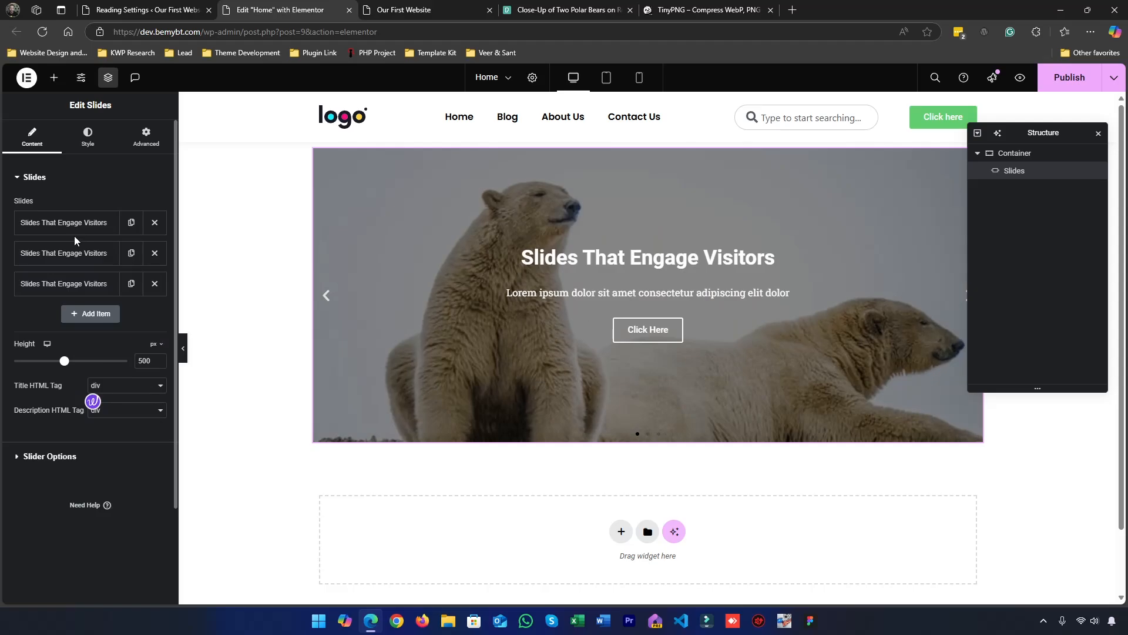
Enable the Custom style option for the first slide
left_click(73, 234)
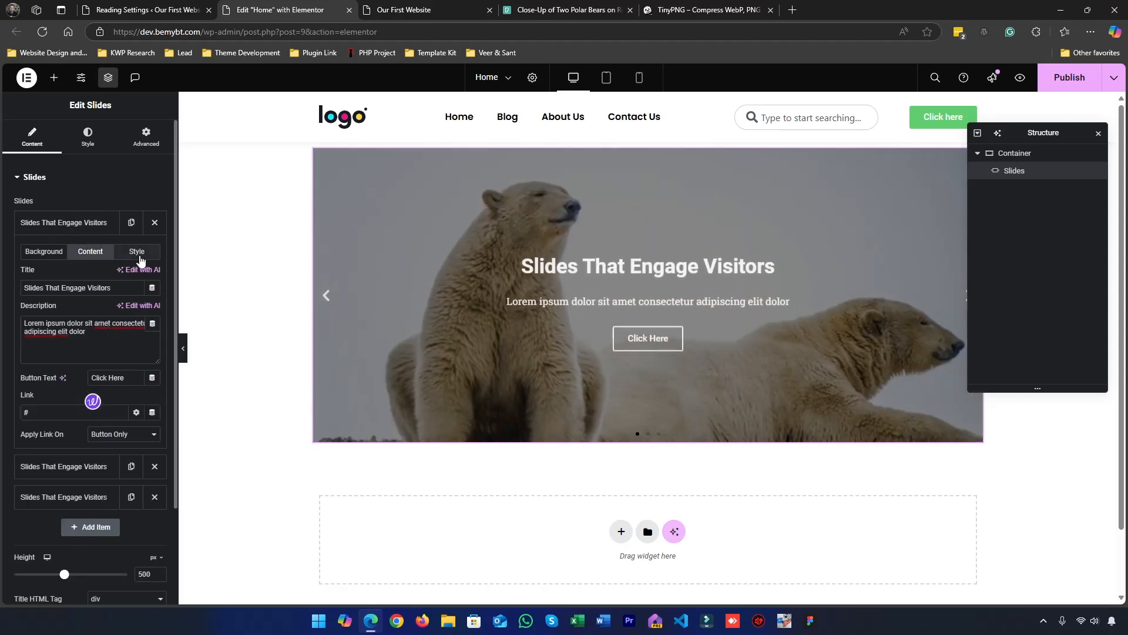
left_click(138, 252)
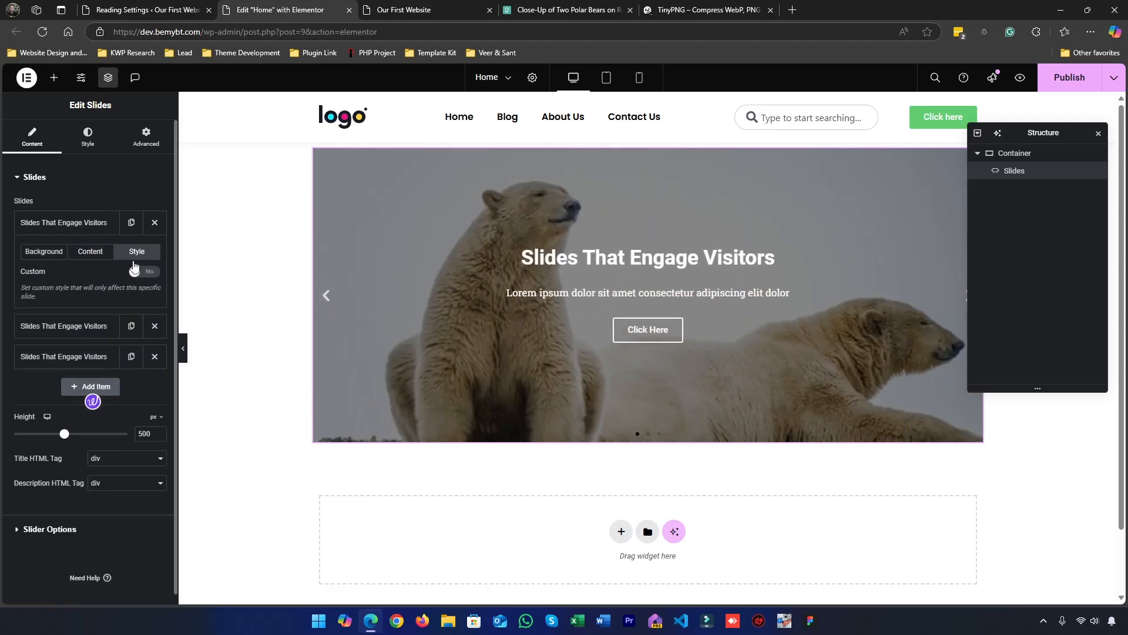
left_click(144, 274)
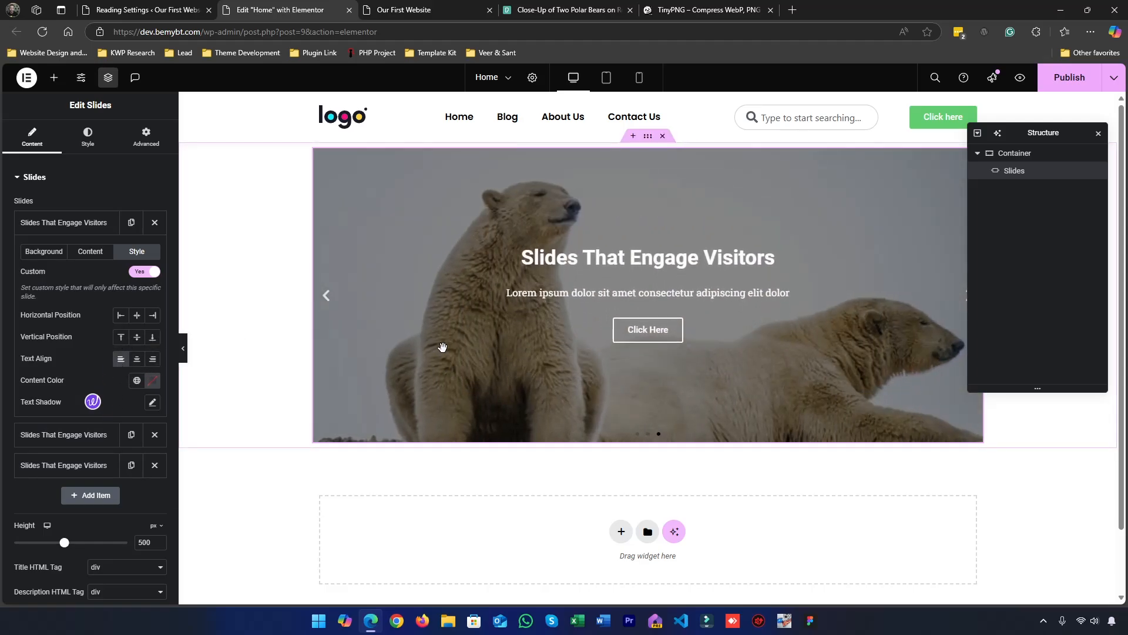
Try center and right text alignment on the first slide, and return it to left
left_click(637, 435)
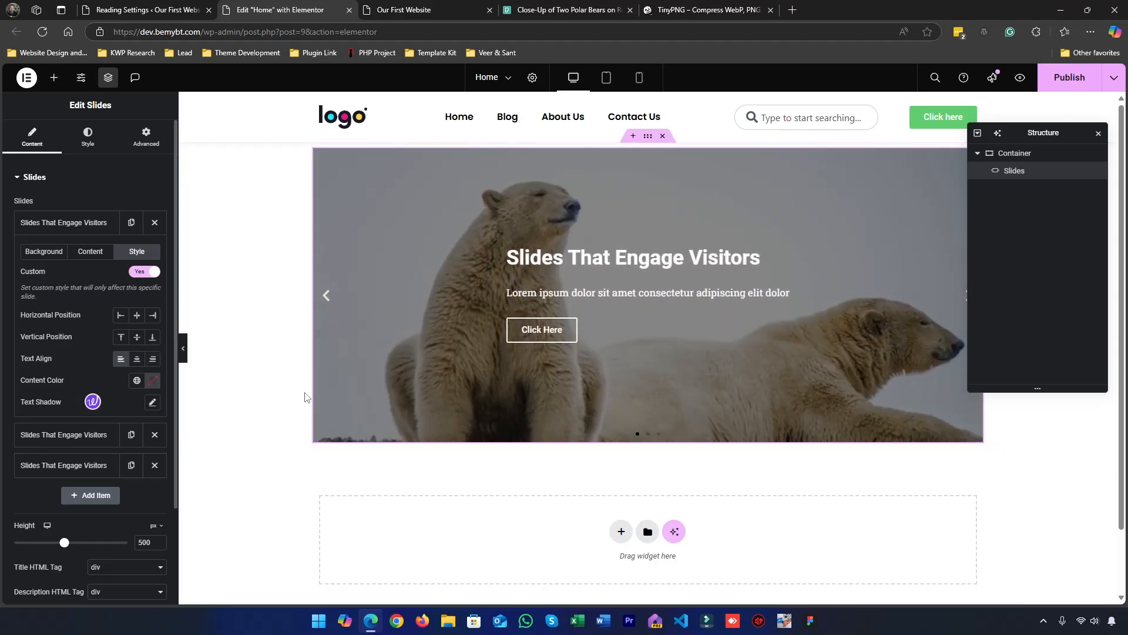
left_click(135, 358)
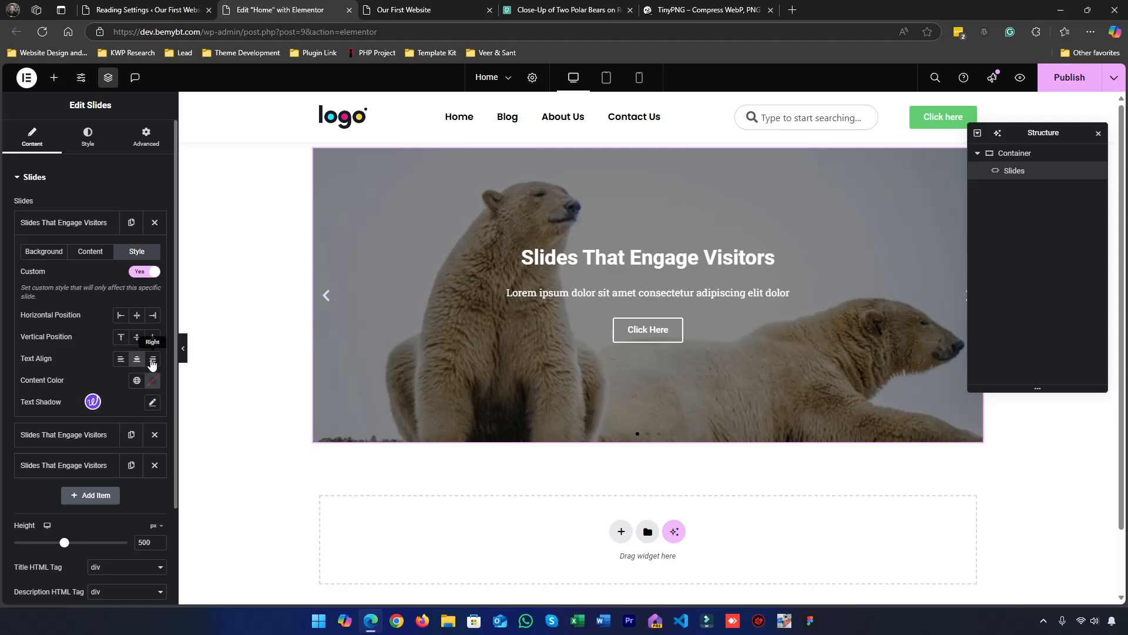
left_click(152, 359)
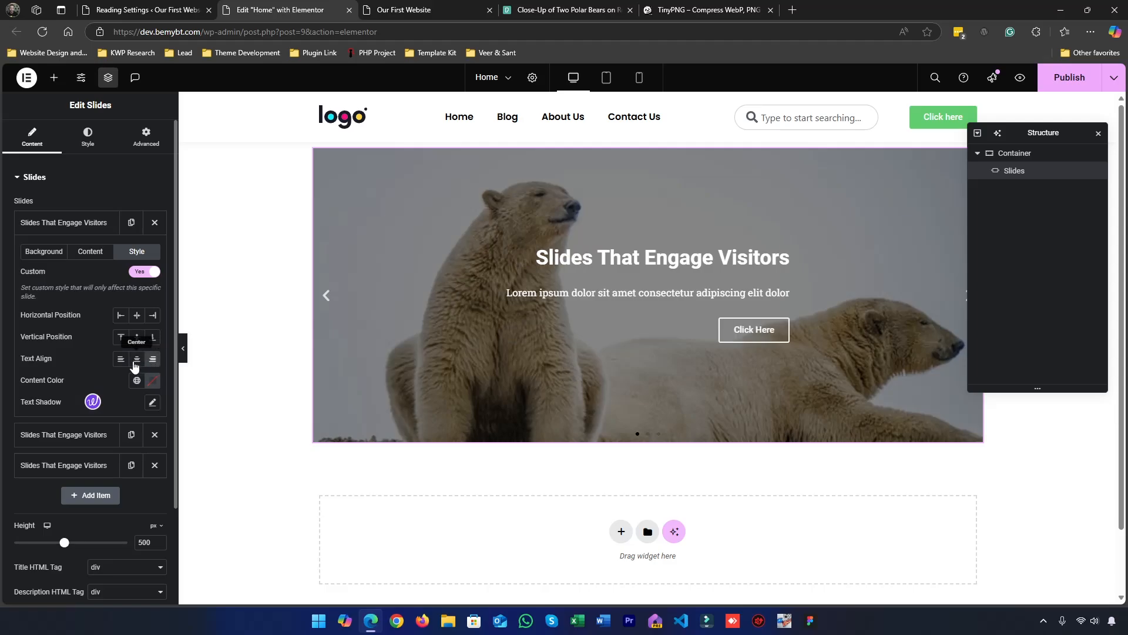
left_click(117, 359)
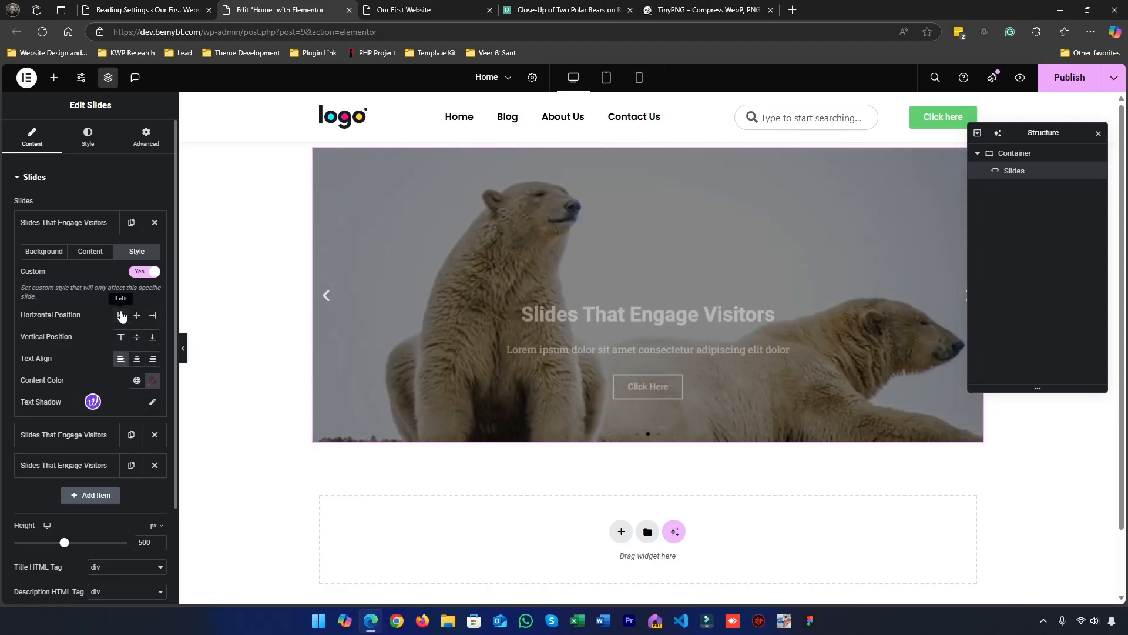
Delete the second and third slides so that only the first slide remains
left_click(110, 224)
left_click(154, 253)
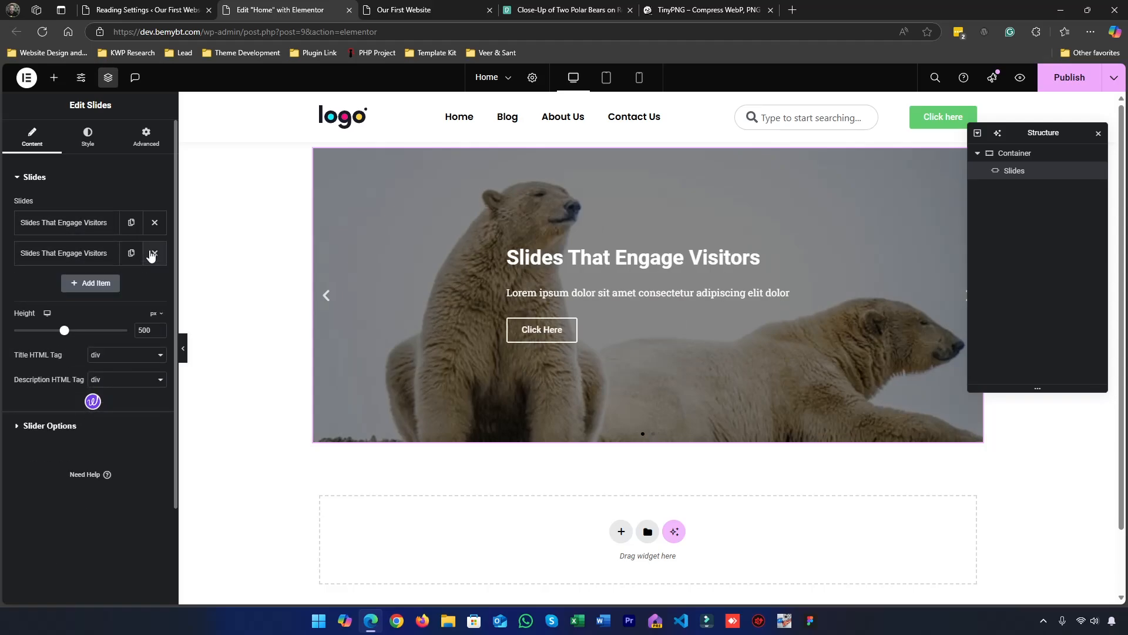
left_click(154, 253)
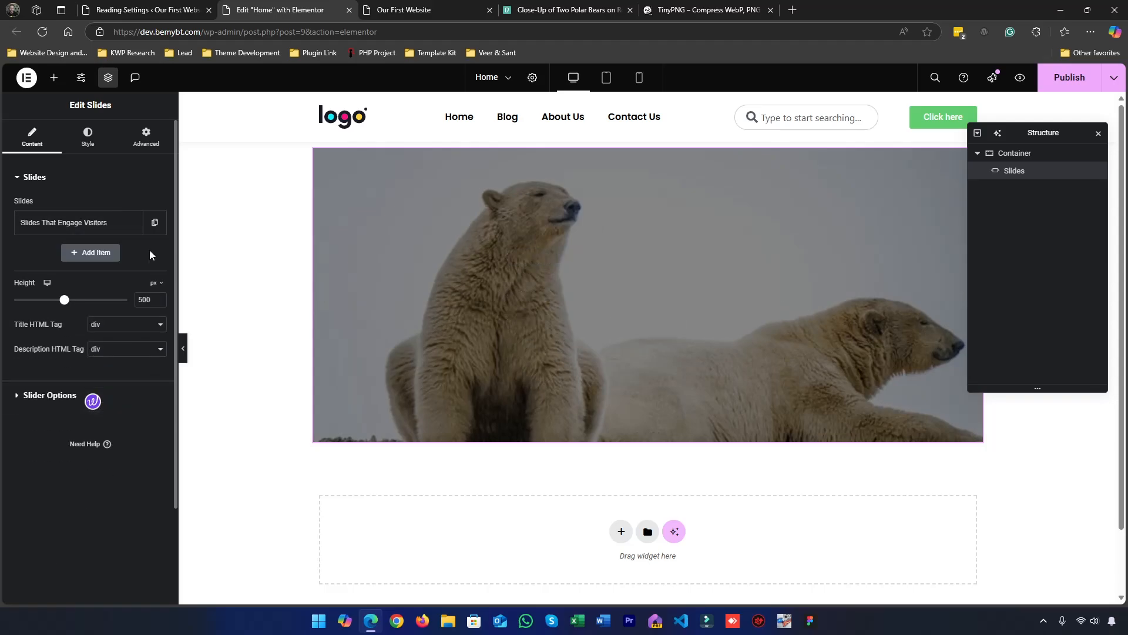
Set the remaining slide's custom horizontal position to Left and vertical position to Middle
left_click(95, 232)
left_click(121, 317)
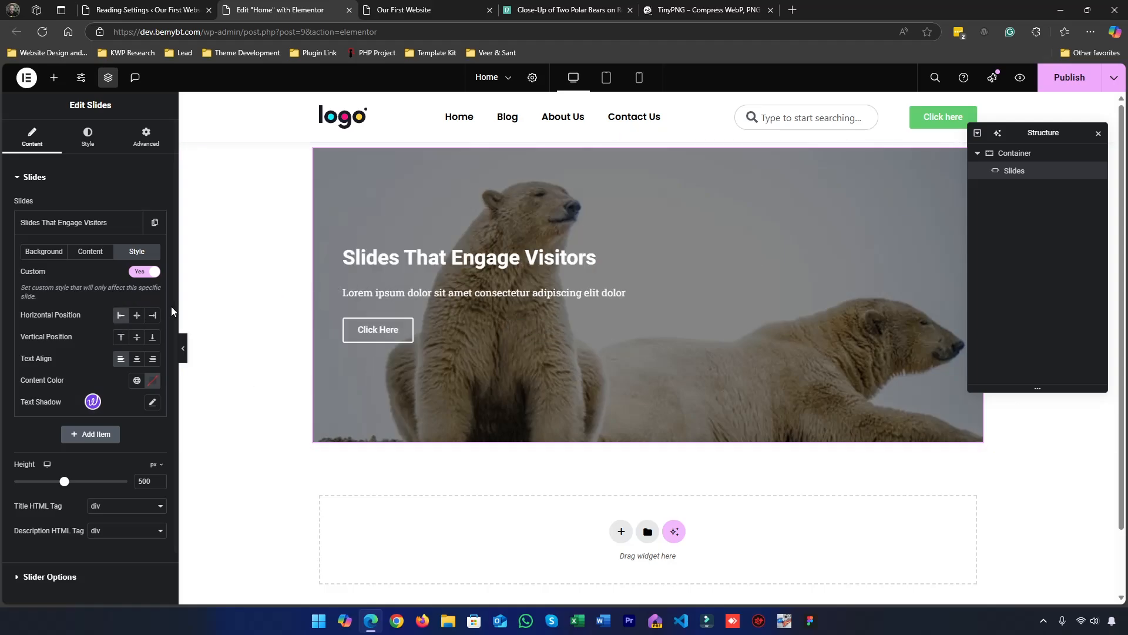
left_click(138, 315)
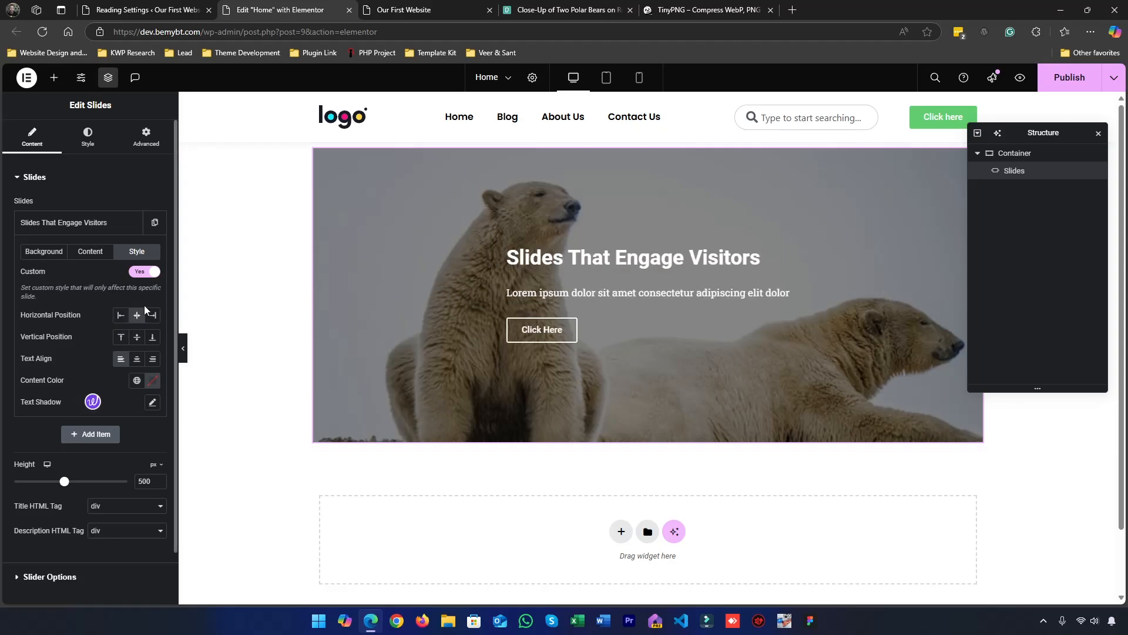
left_click(119, 323)
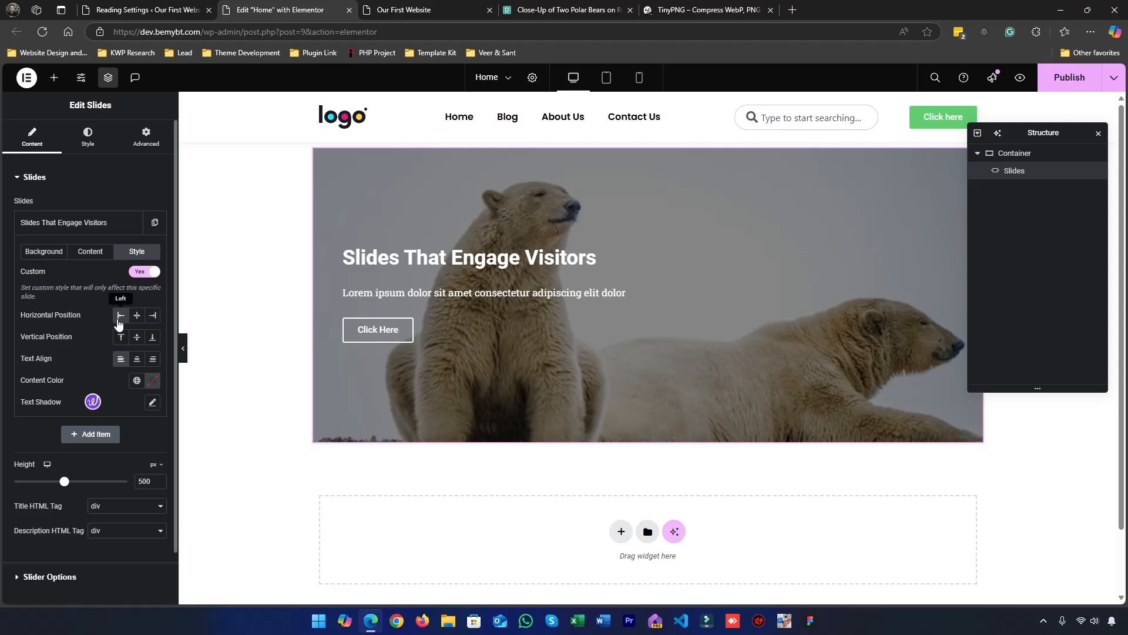
left_click(127, 341)
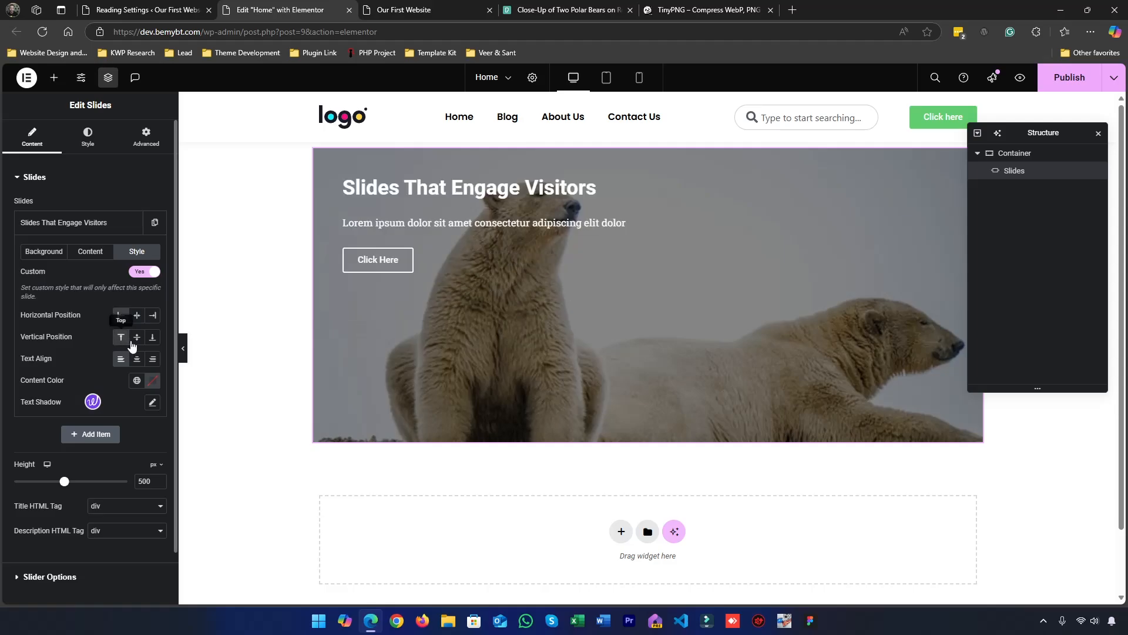
left_click(137, 340)
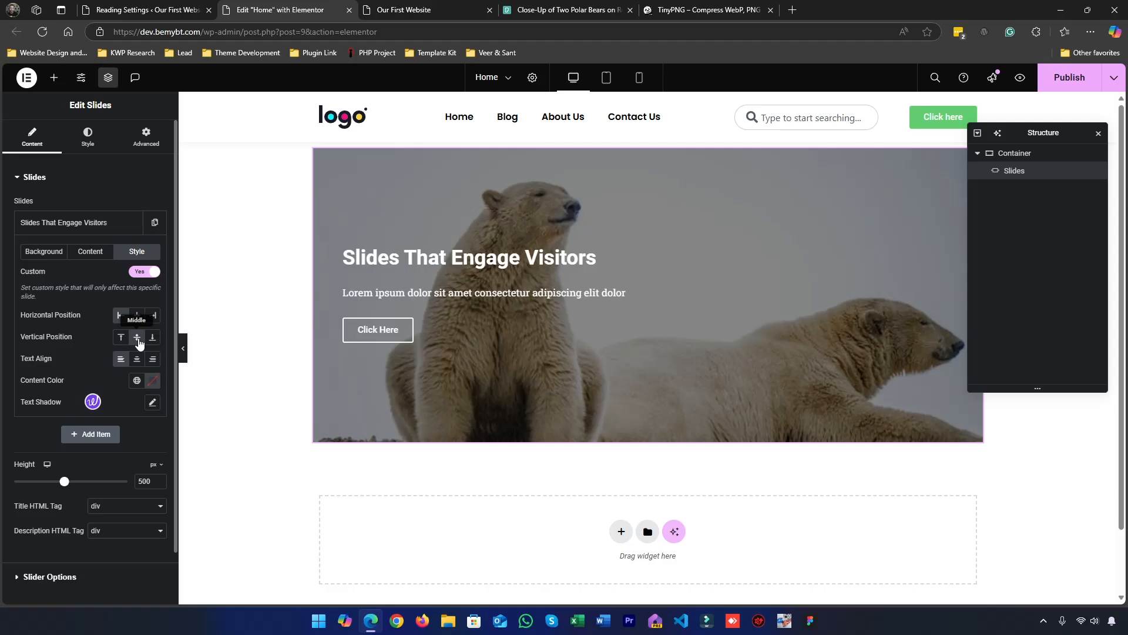
Set the slide's custom content color to white, #FFFFFF
left_click(154, 381)
left_click_drag(141, 446, 82, 428)
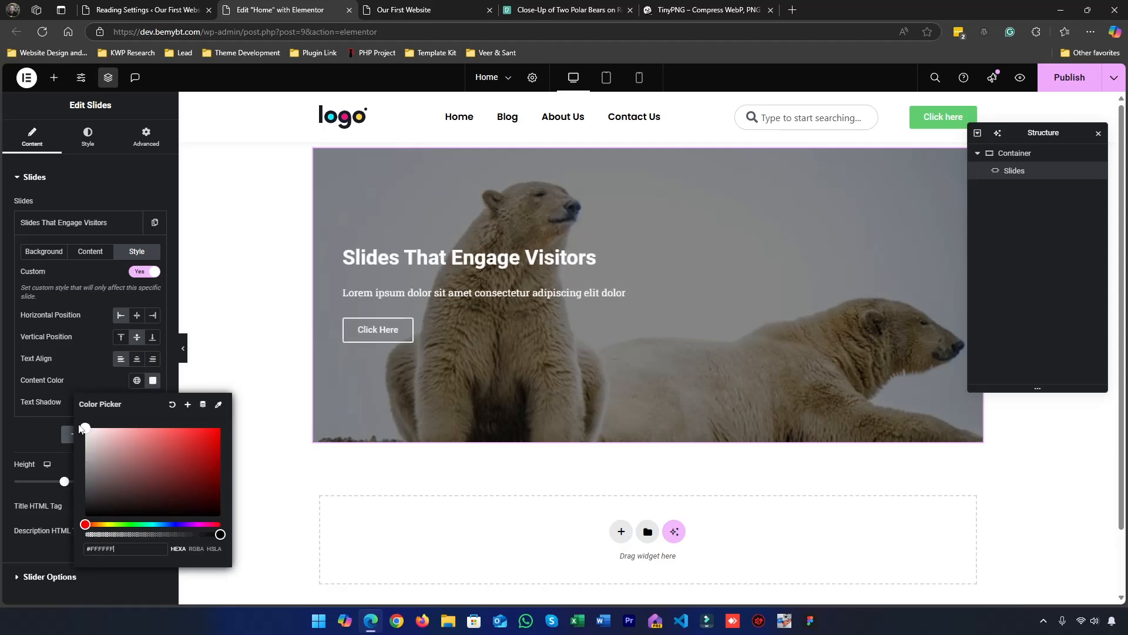
left_click(89, 373)
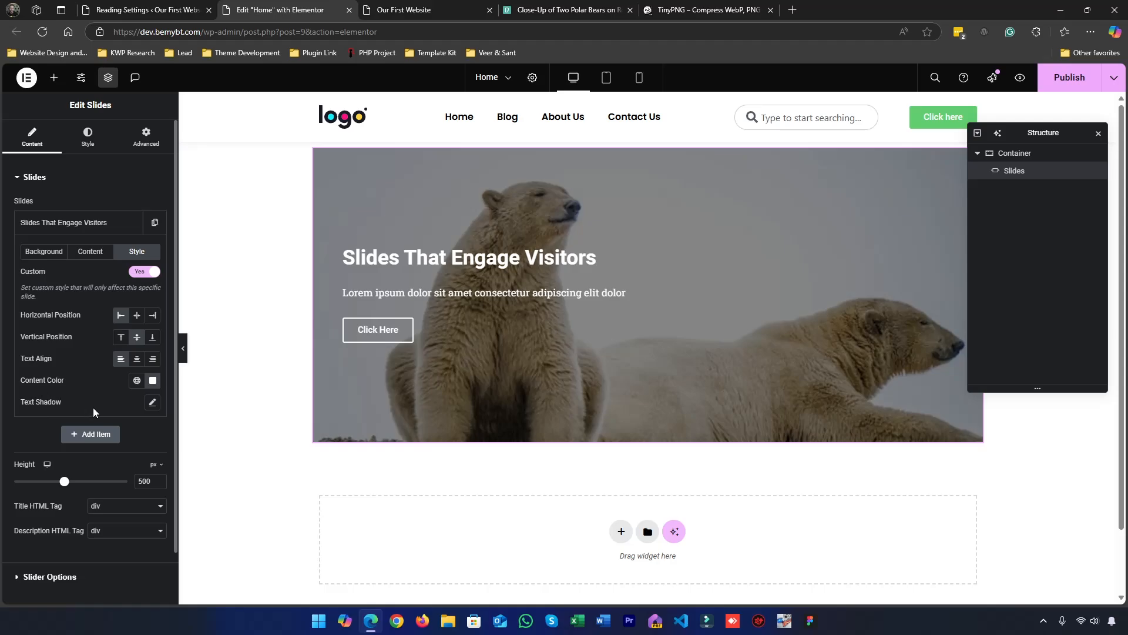
Review the slide's content and background settings, and duplicate the slide twice
left_click(85, 220)
left_click(85, 220)
left_click(88, 253)
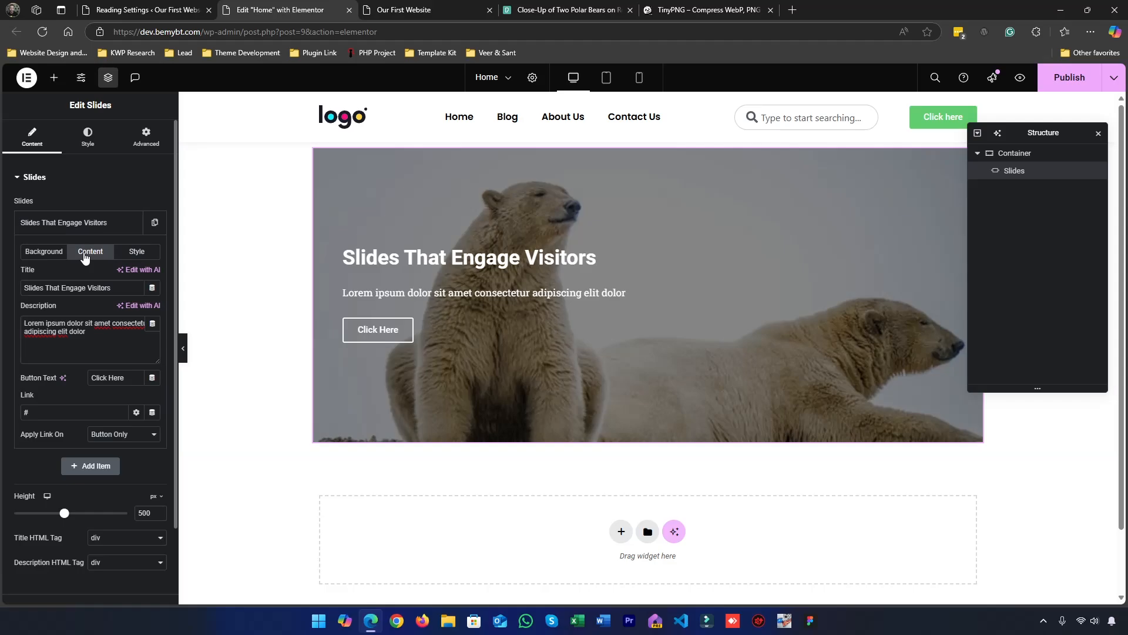
left_click(47, 252)
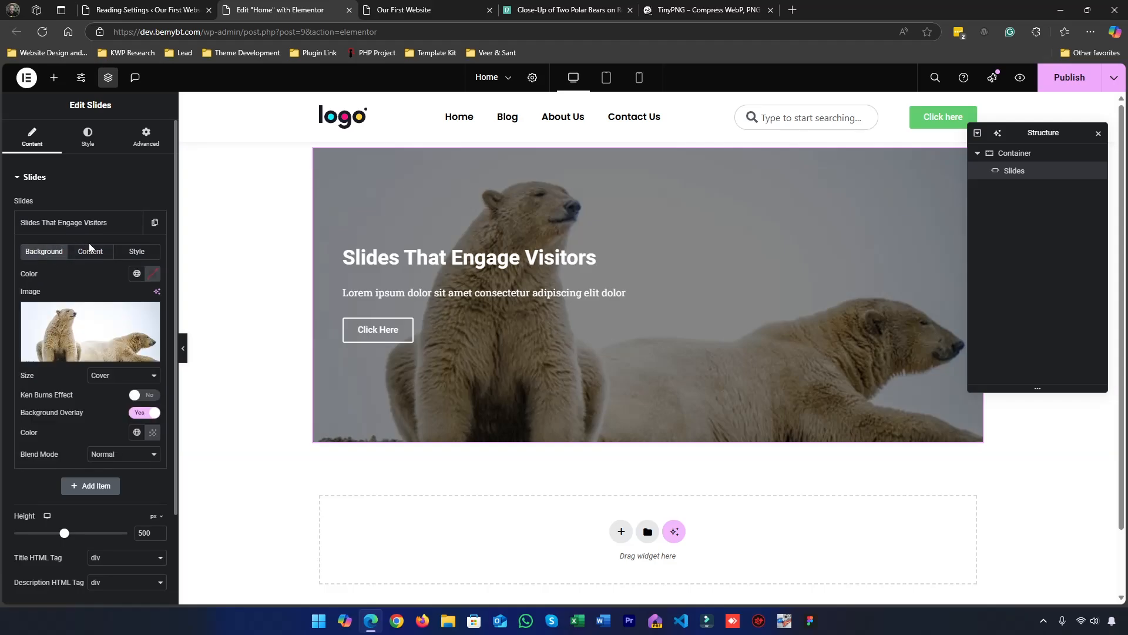
left_click(85, 223)
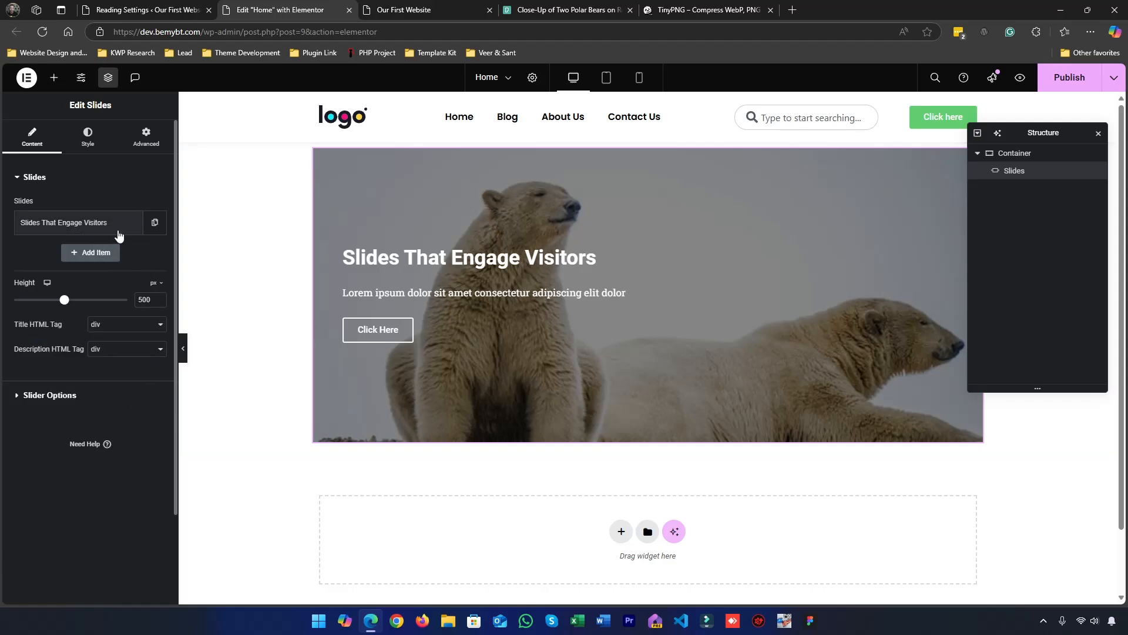
left_click(155, 222)
left_click(131, 263)
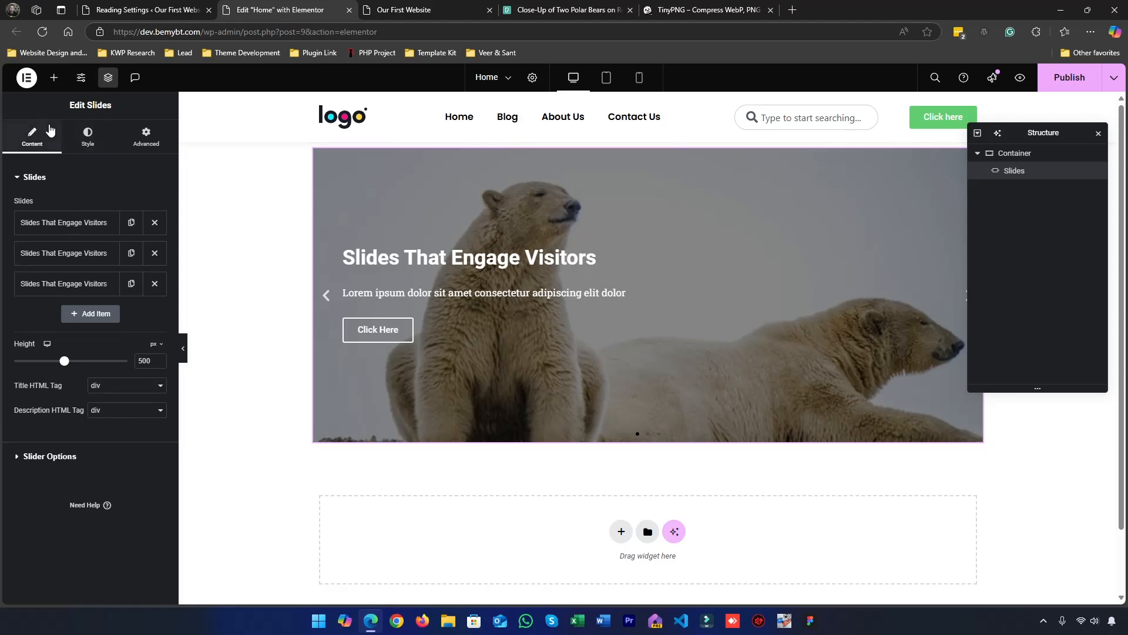
Try zero padding on all four sides of the Slides widget's content, and clear the padding values
left_click(107, 138)
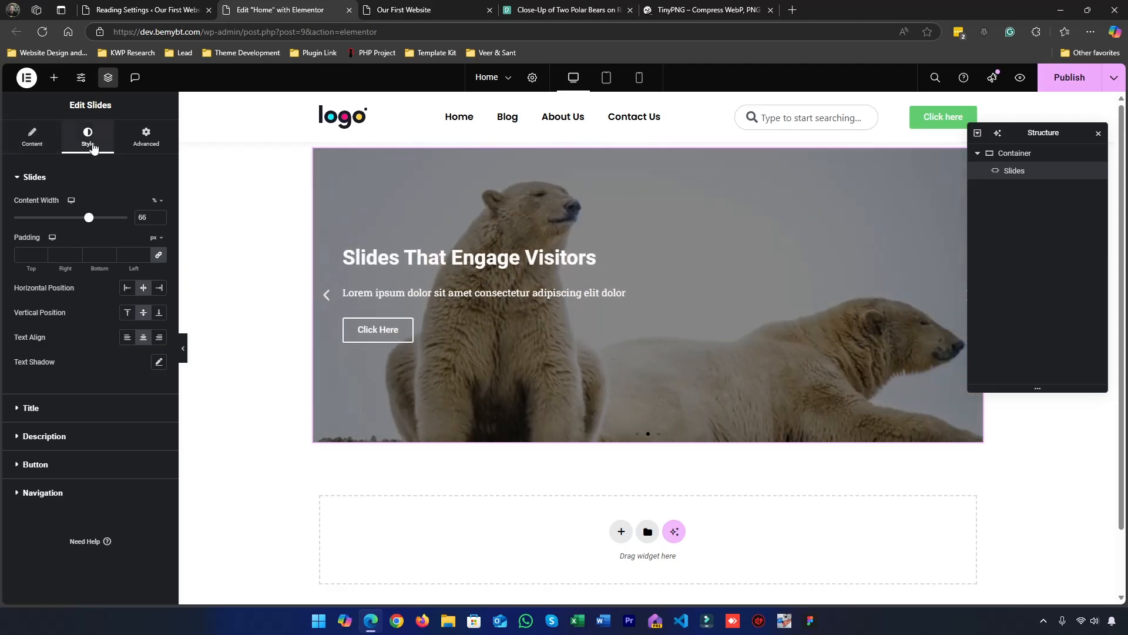
left_click(157, 257)
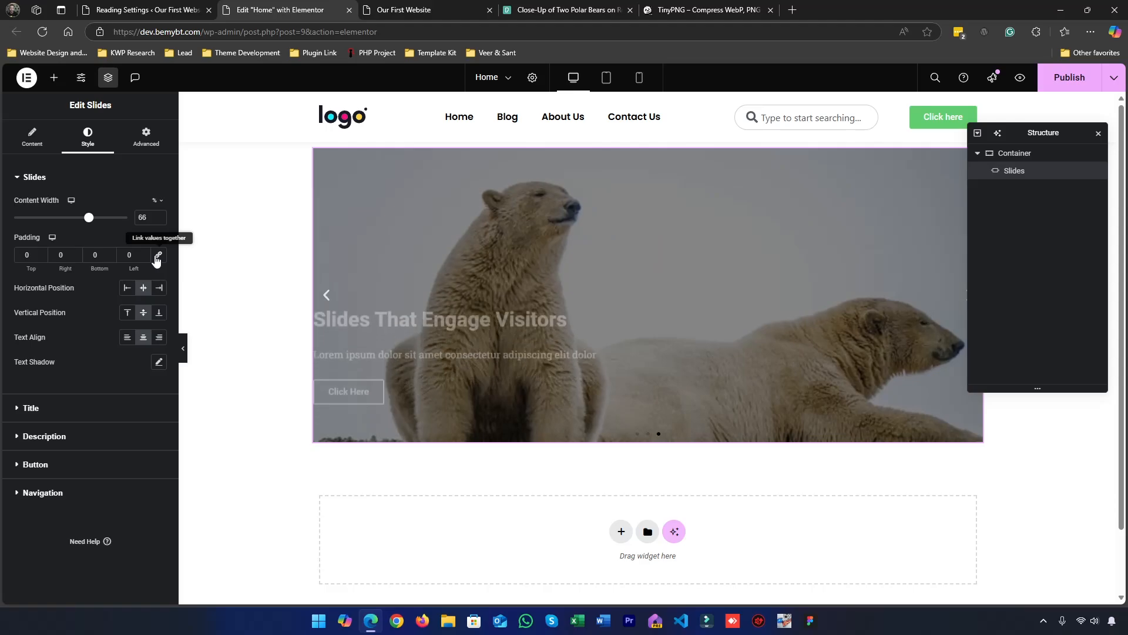
left_click(156, 258)
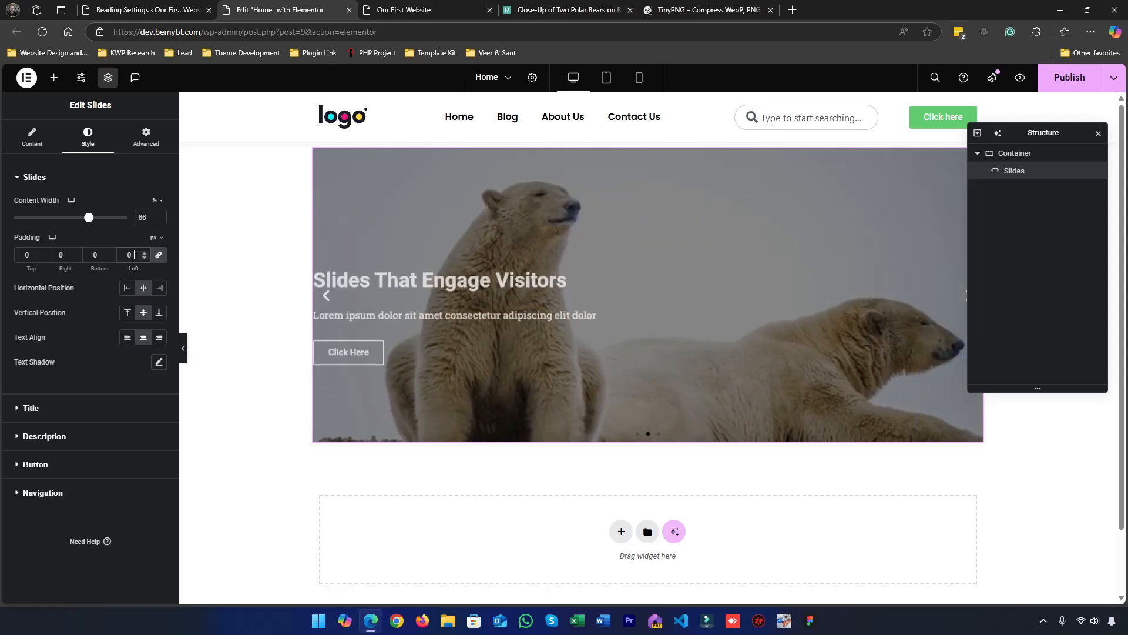
key("BackSpace")
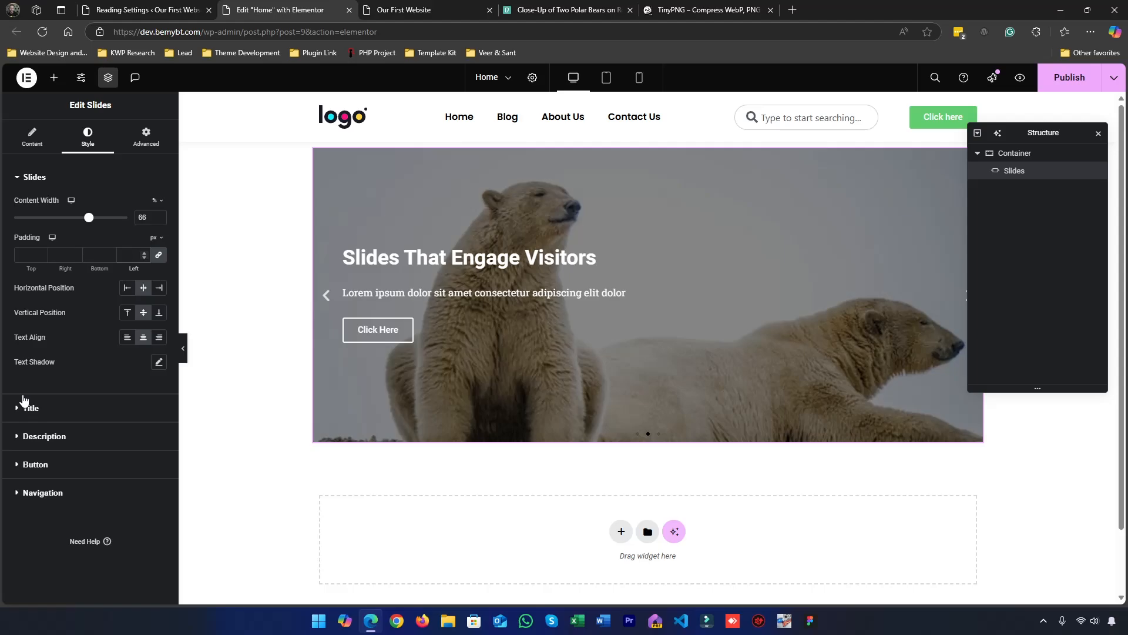
Set the title text color in the Slides widget's general style to black
left_click(43, 408)
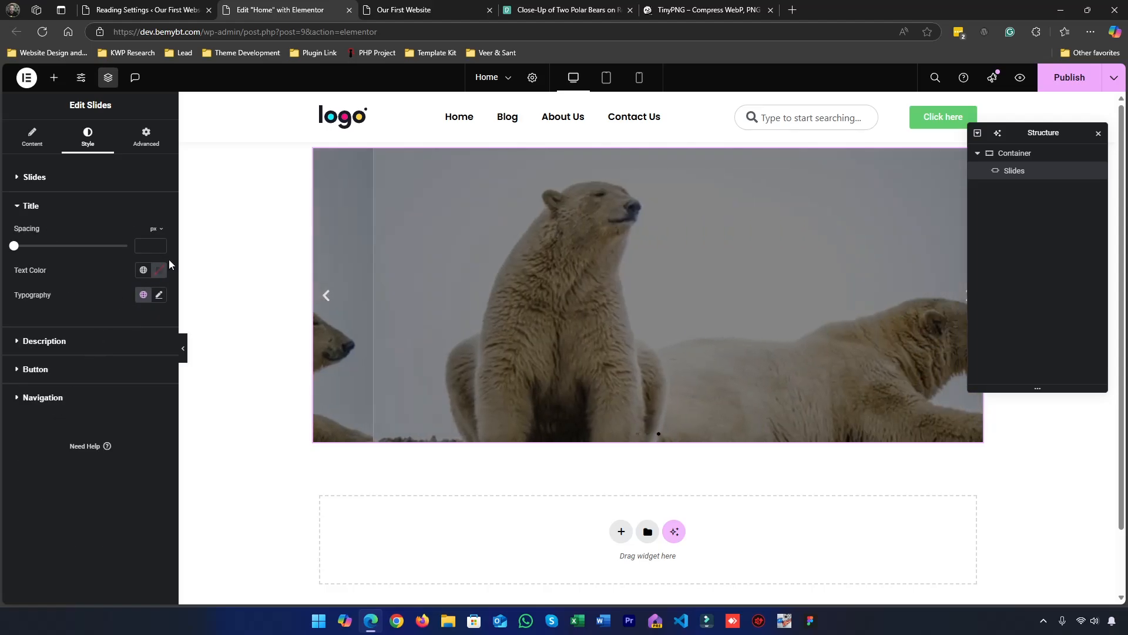
left_click(159, 269)
left_click_drag(115, 399, 159, 518)
left_click(145, 528)
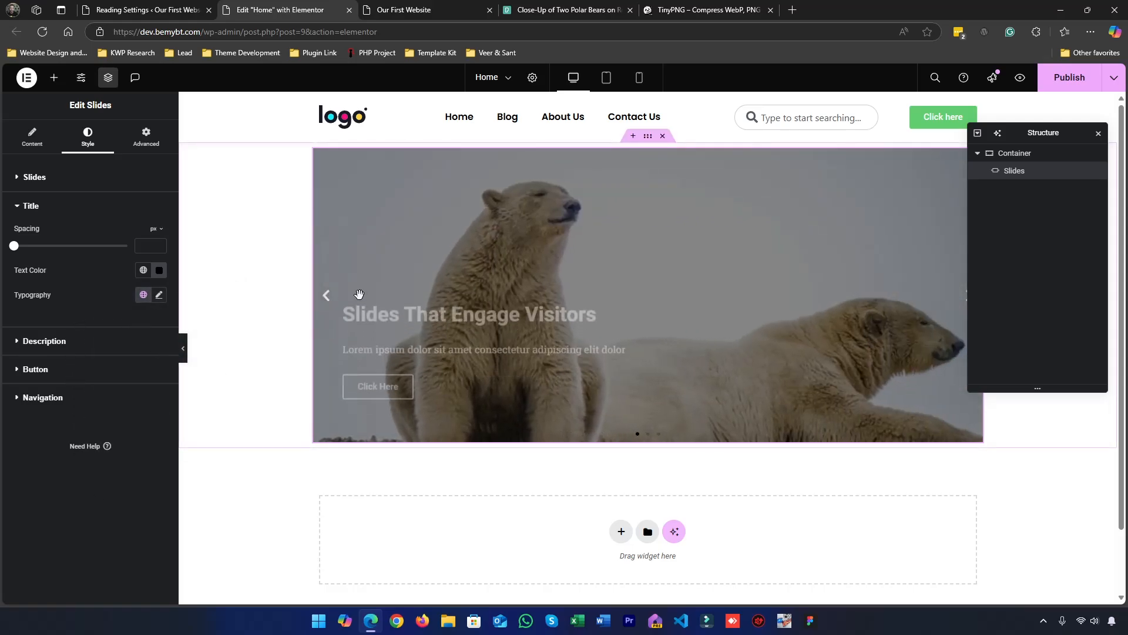
Set the description text color in the Slides widget's general style to #000000
left_click(59, 341)
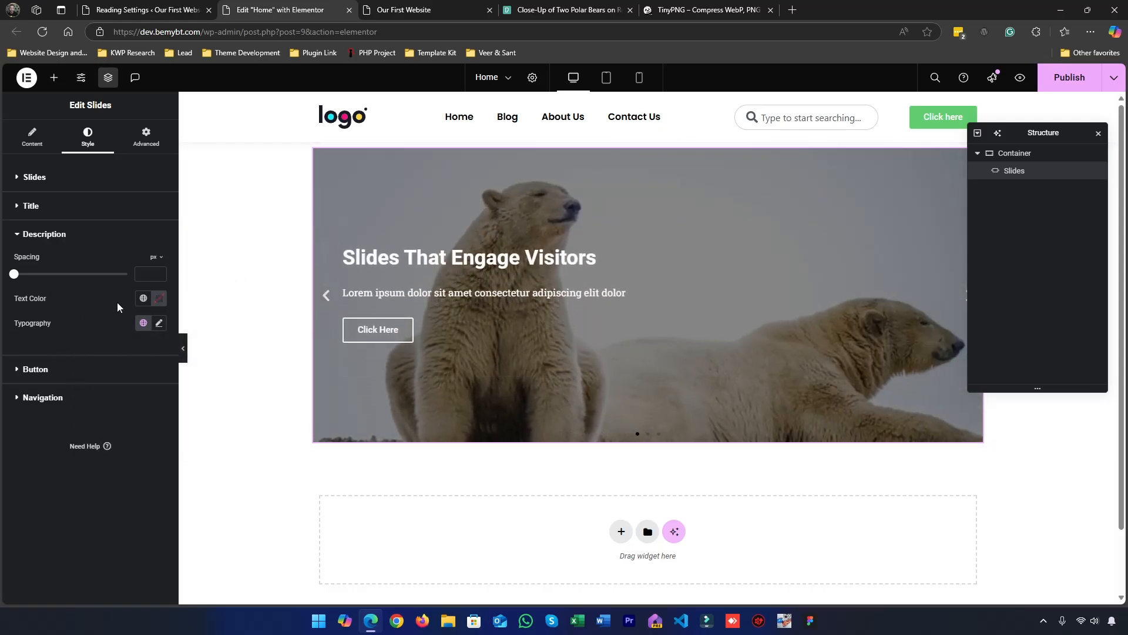
left_click(159, 298)
type("#FFFFFF")
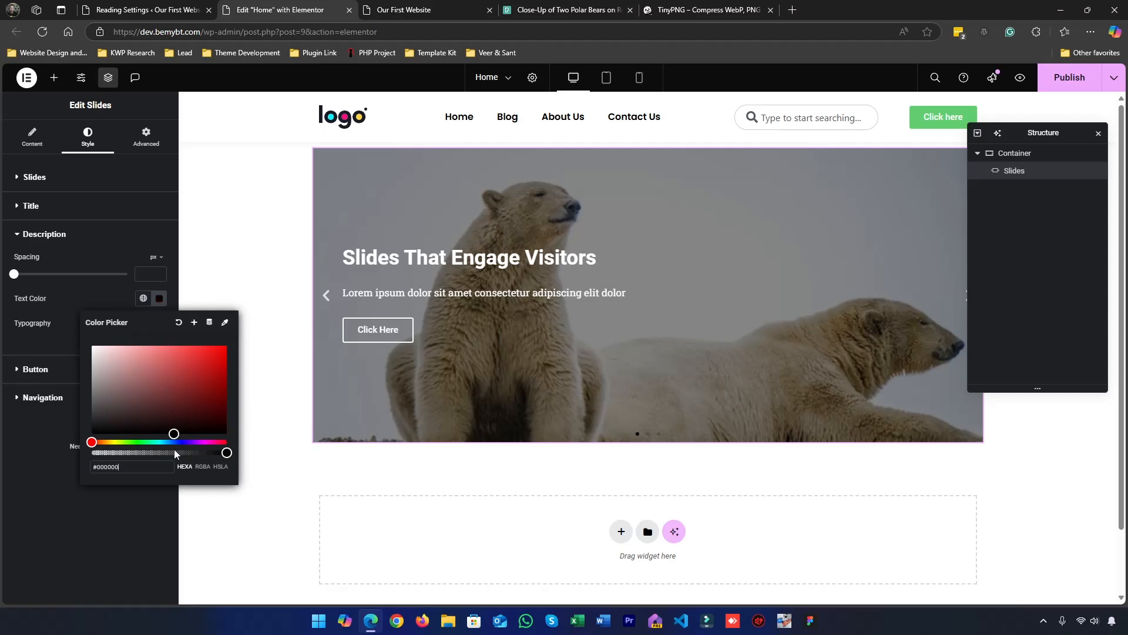
key("ctrl+z")
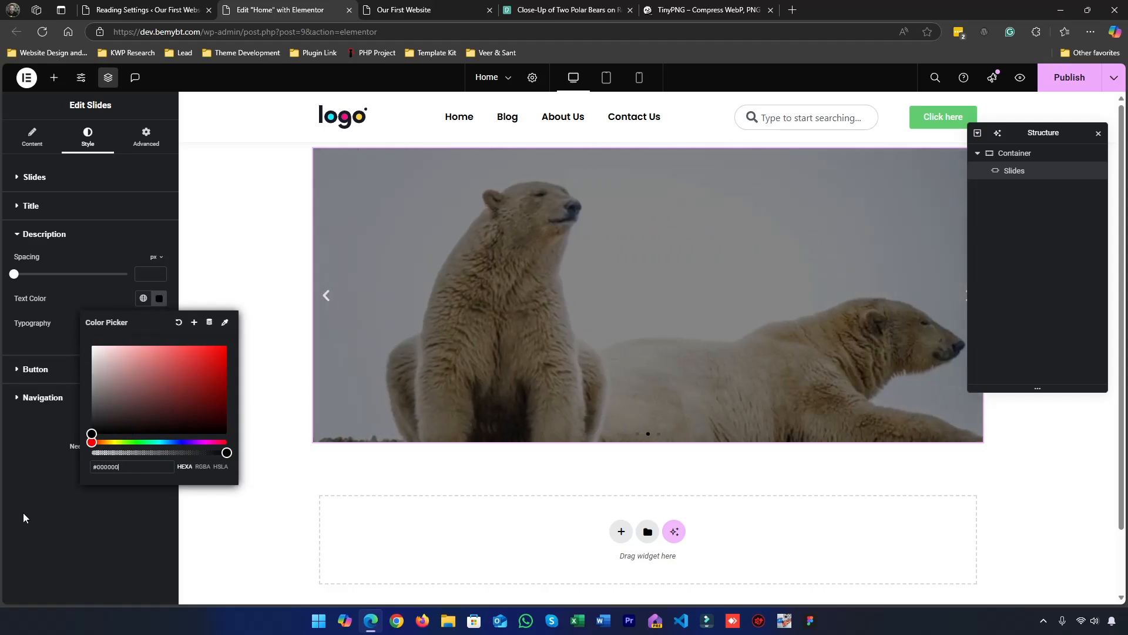
left_click(23, 514)
Disable the Custom style option for the first slide
left_click(31, 138)
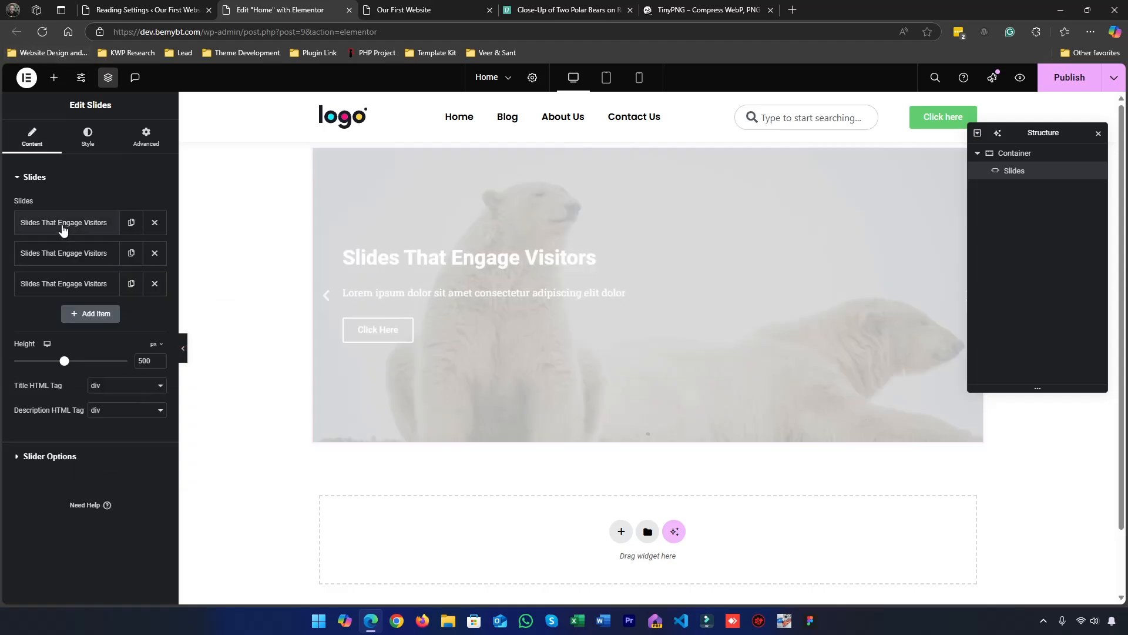
left_click(62, 227)
left_click(134, 252)
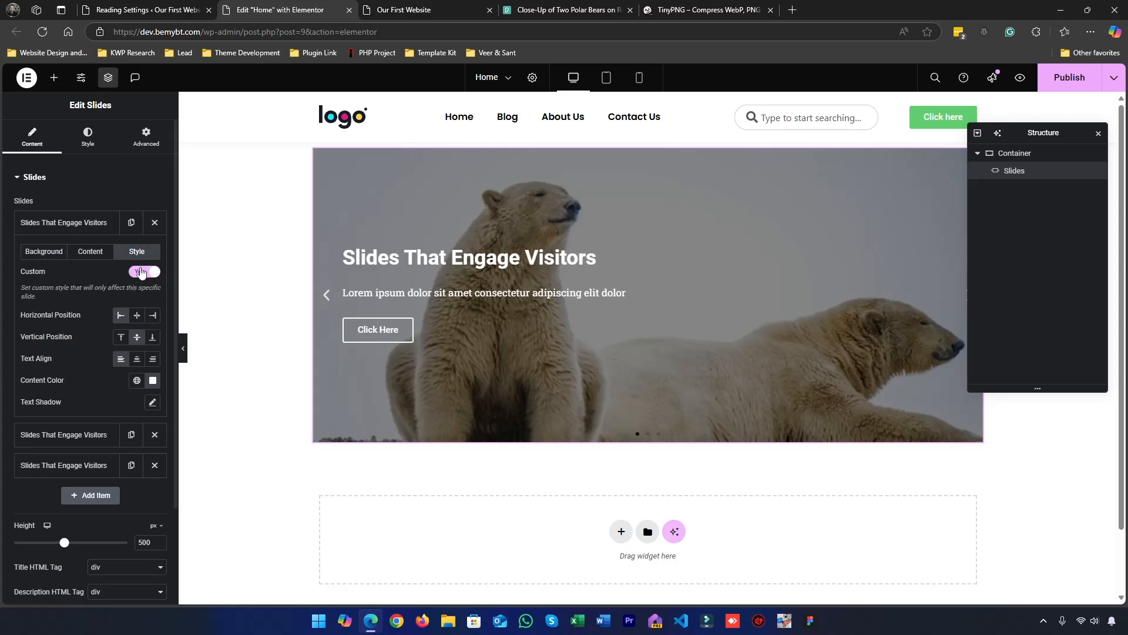
left_click(141, 272)
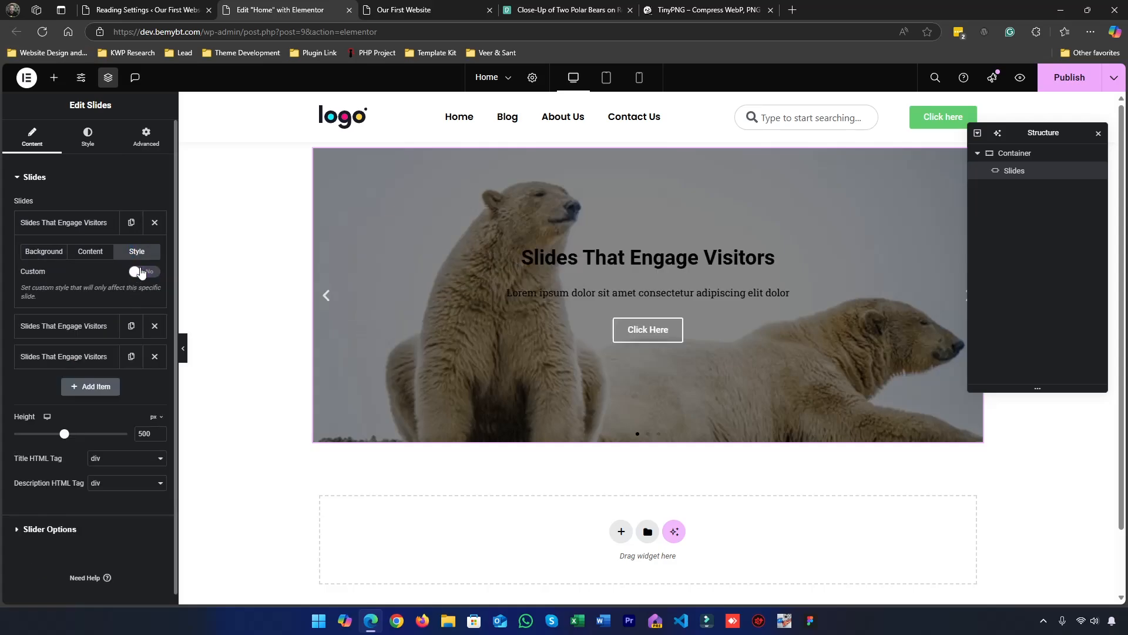
Delete the second and third slides and replace them with two duplicates of the first slide
left_click(73, 223)
left_click(71, 223)
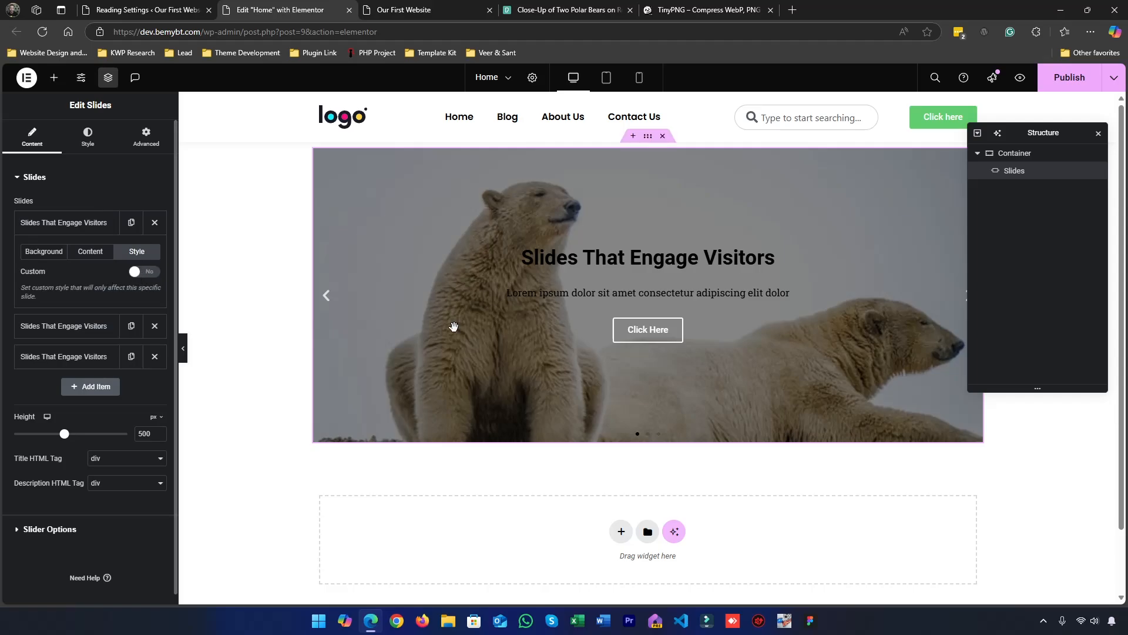
left_click(80, 229)
left_click(155, 253)
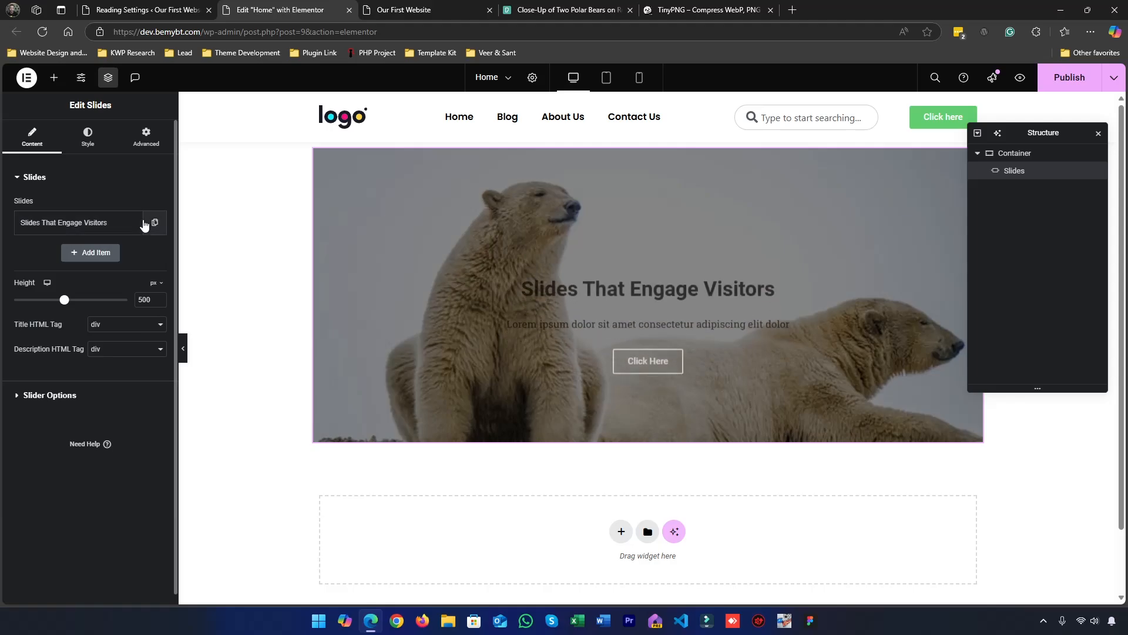
left_click(128, 252)
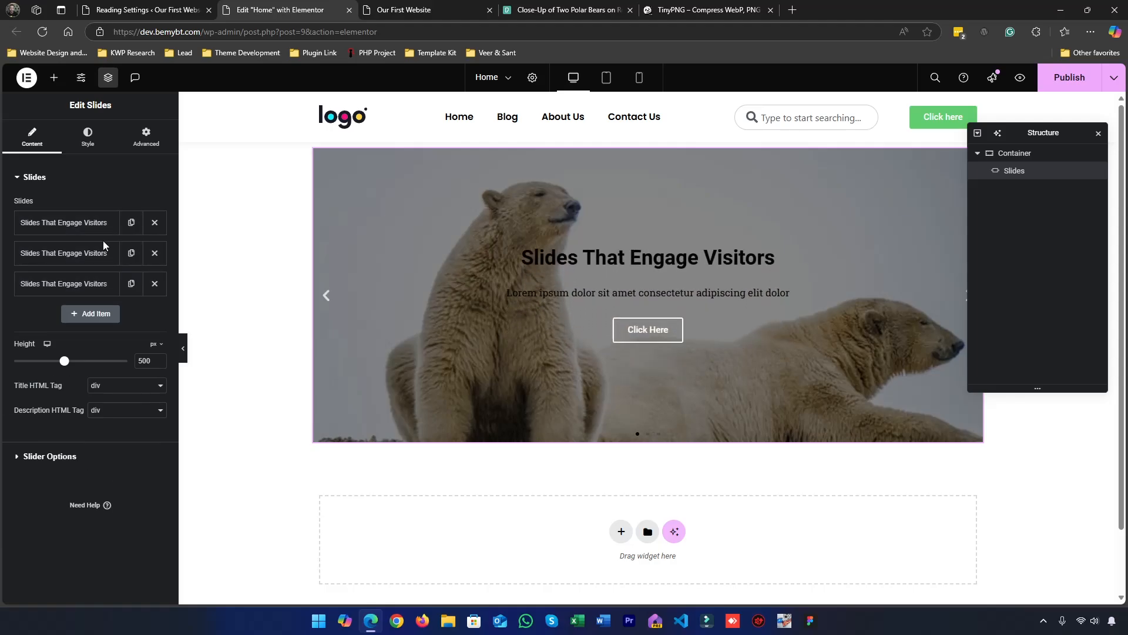
Set the Slides widget's general horizontal position to Left and its text alignment to Left
left_click(69, 222)
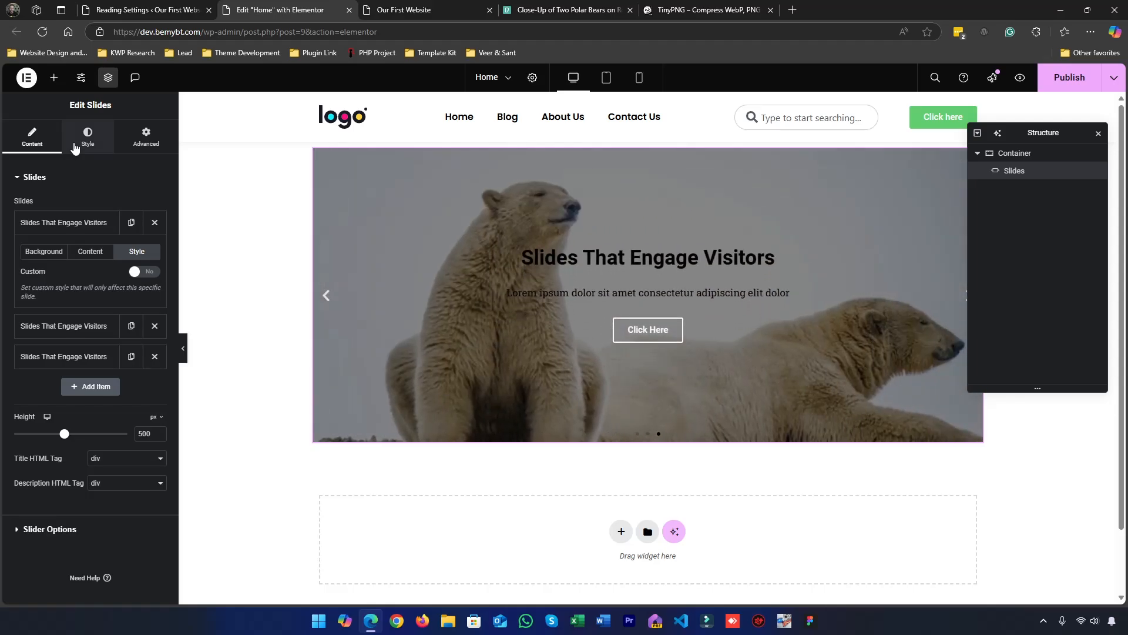
left_click(74, 148)
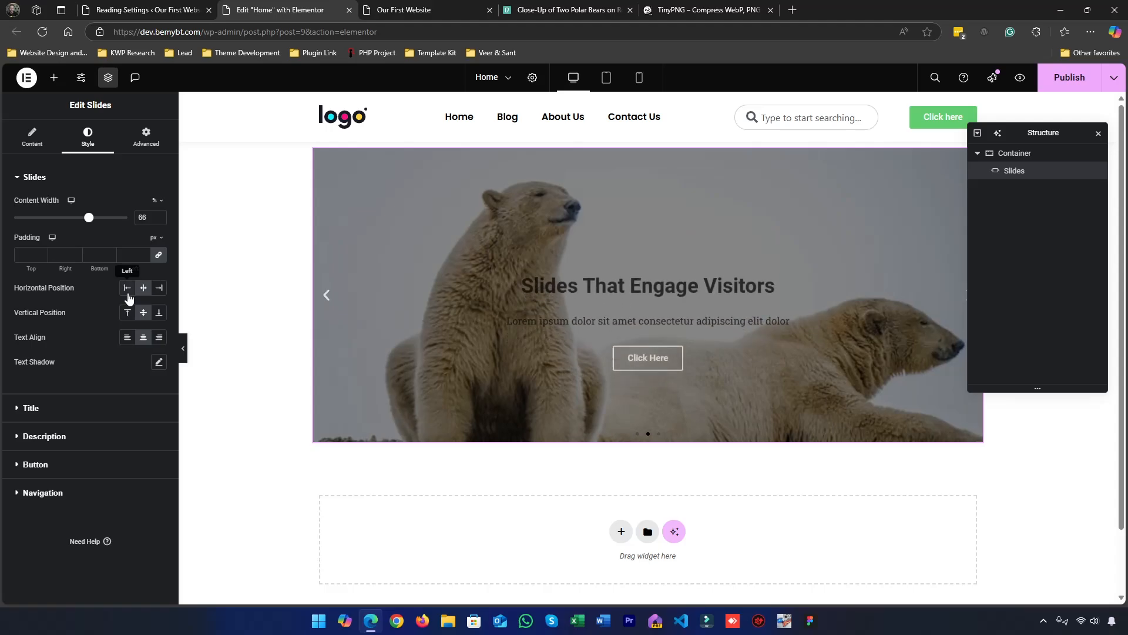
left_click(128, 294)
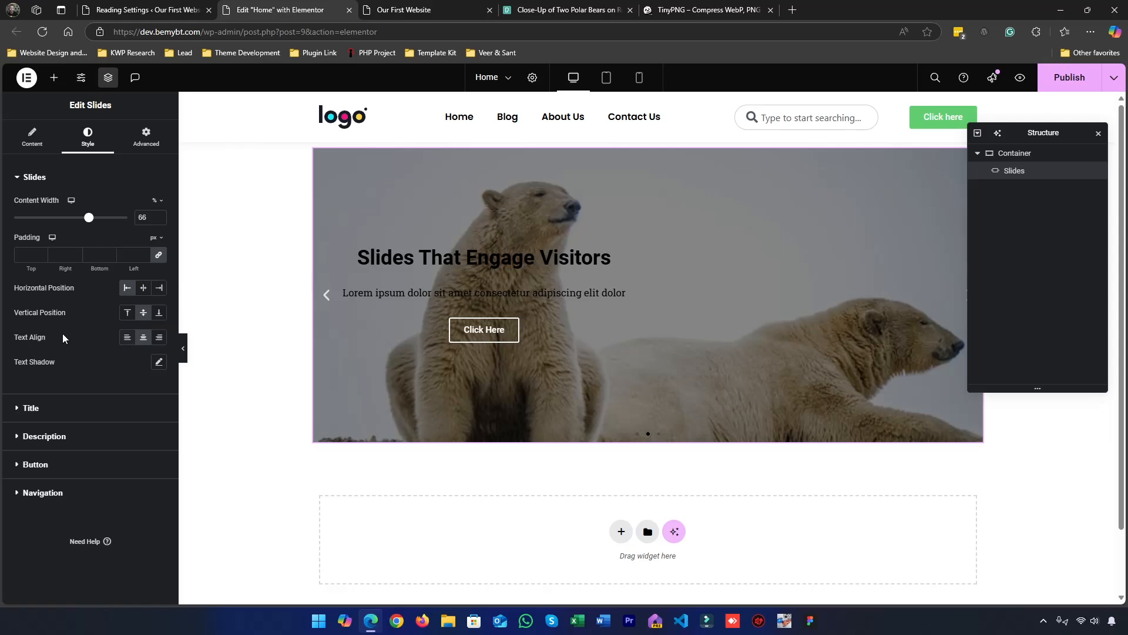
left_click(129, 340)
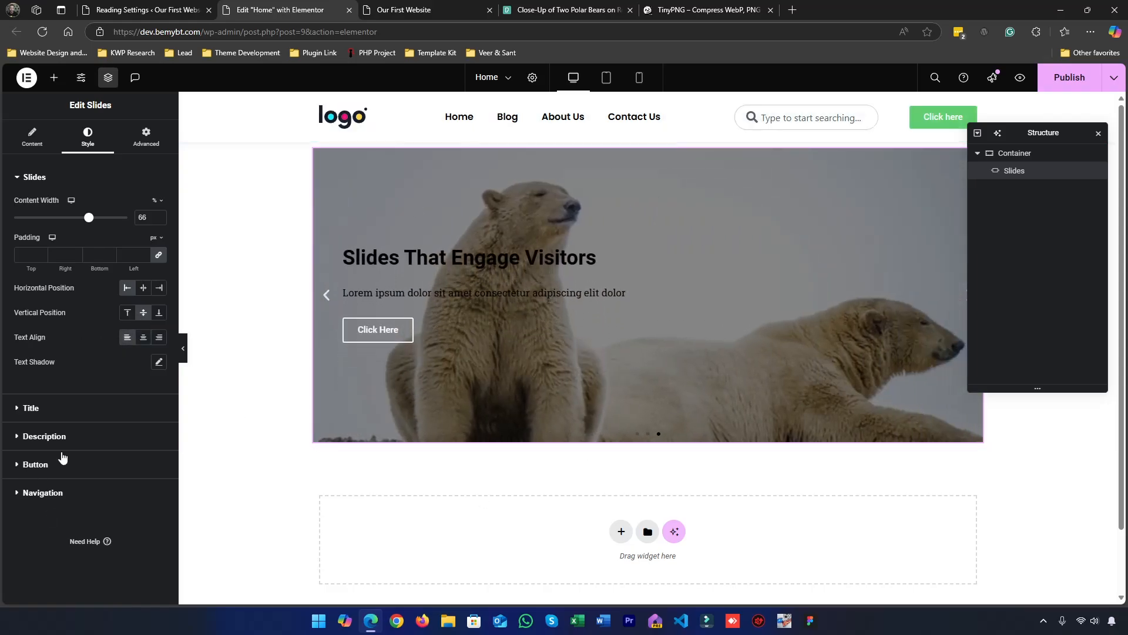
Set the title text color in the Slides widget's general style to #FFFFFF
left_click(59, 409)
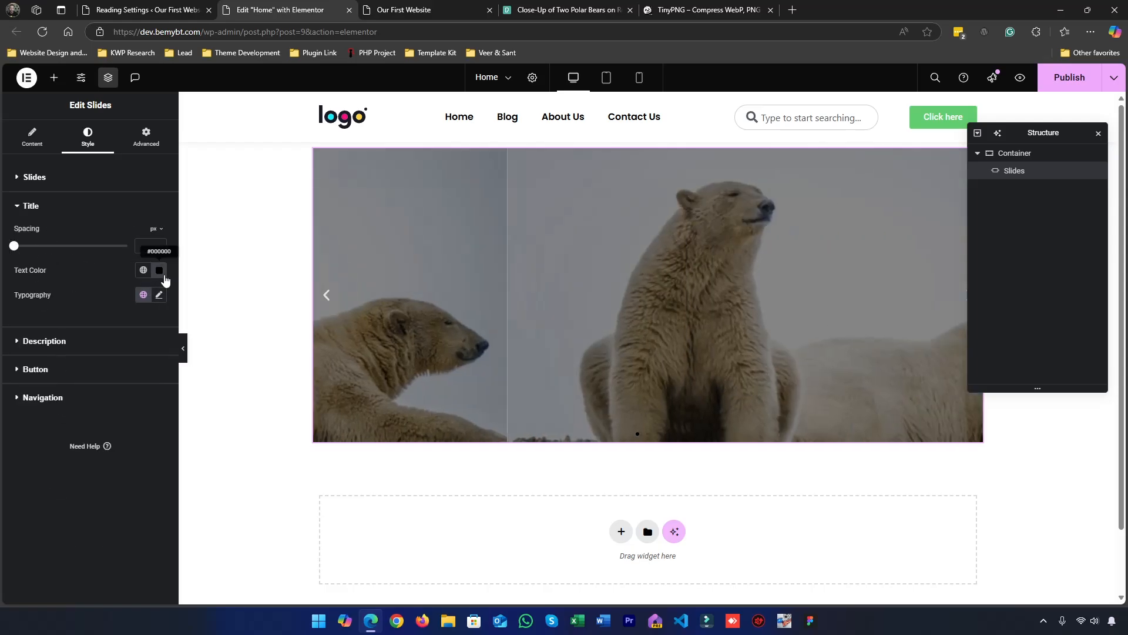
left_click(159, 270)
left_click_drag(138, 345, 39, 282)
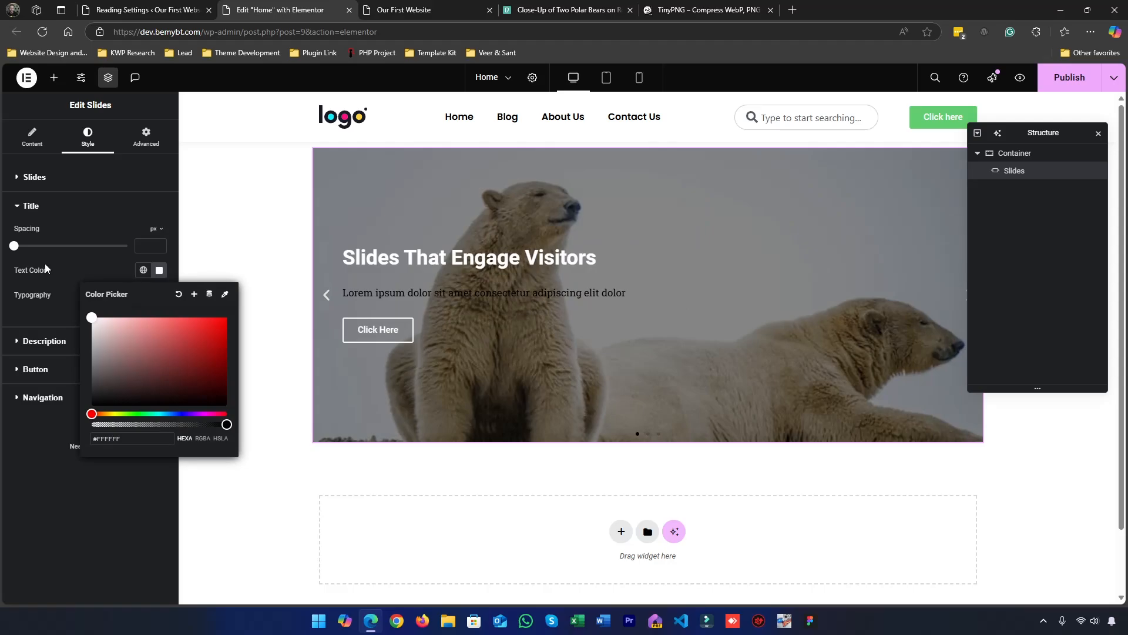
left_click(45, 264)
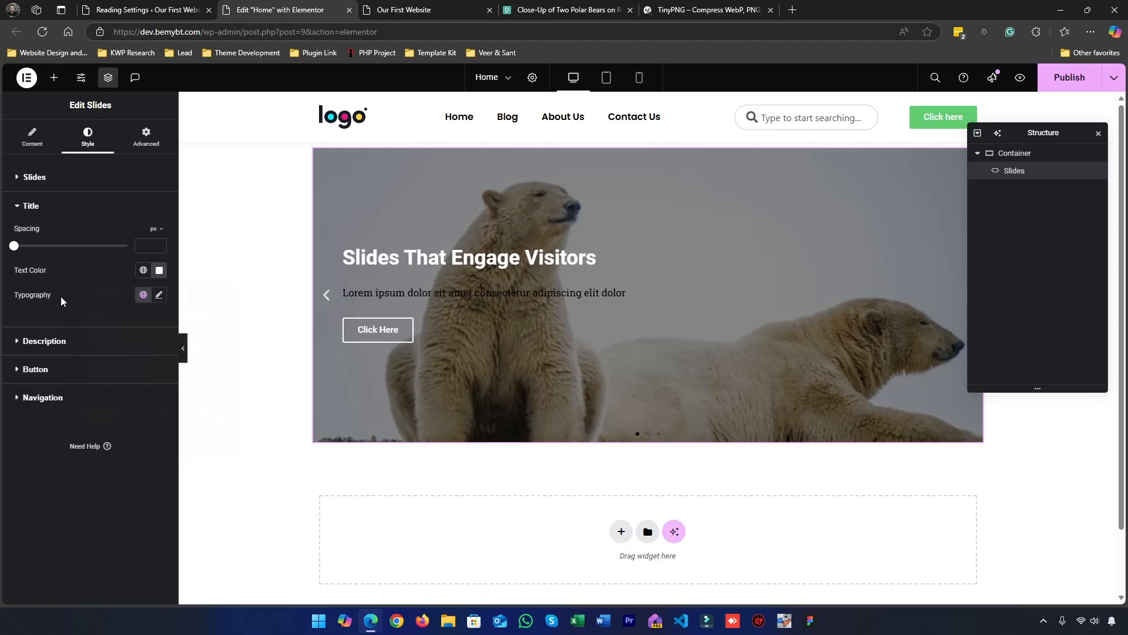
Set the slide title typography to the Poppins font family at a size of 36 px
left_click(158, 295)
left_click(126, 352)
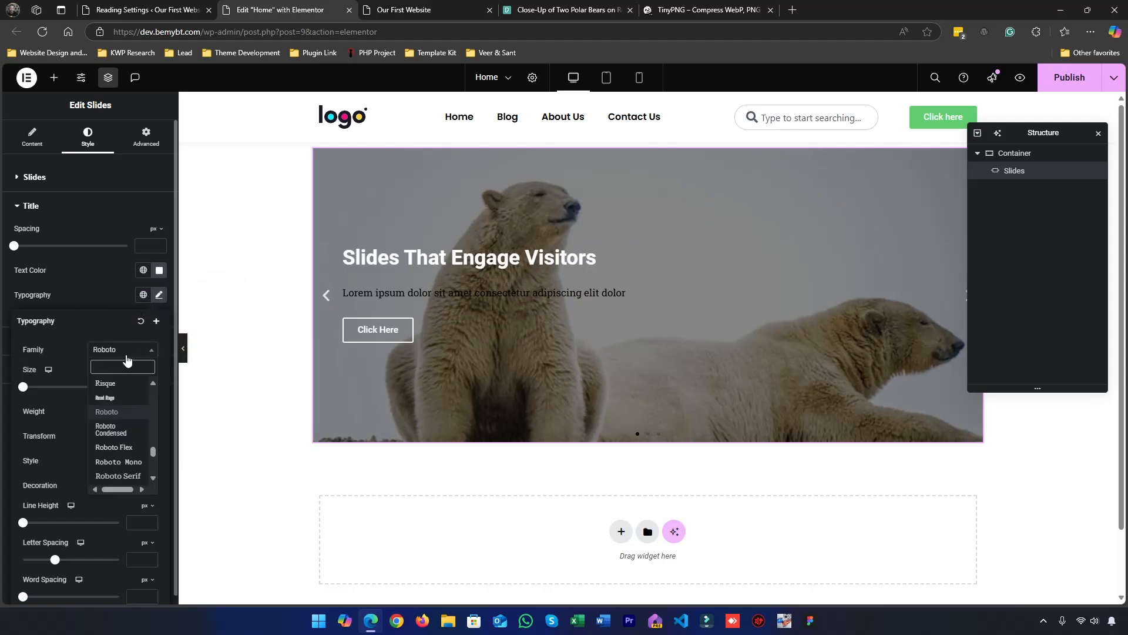
type("poppins")
key("Return")
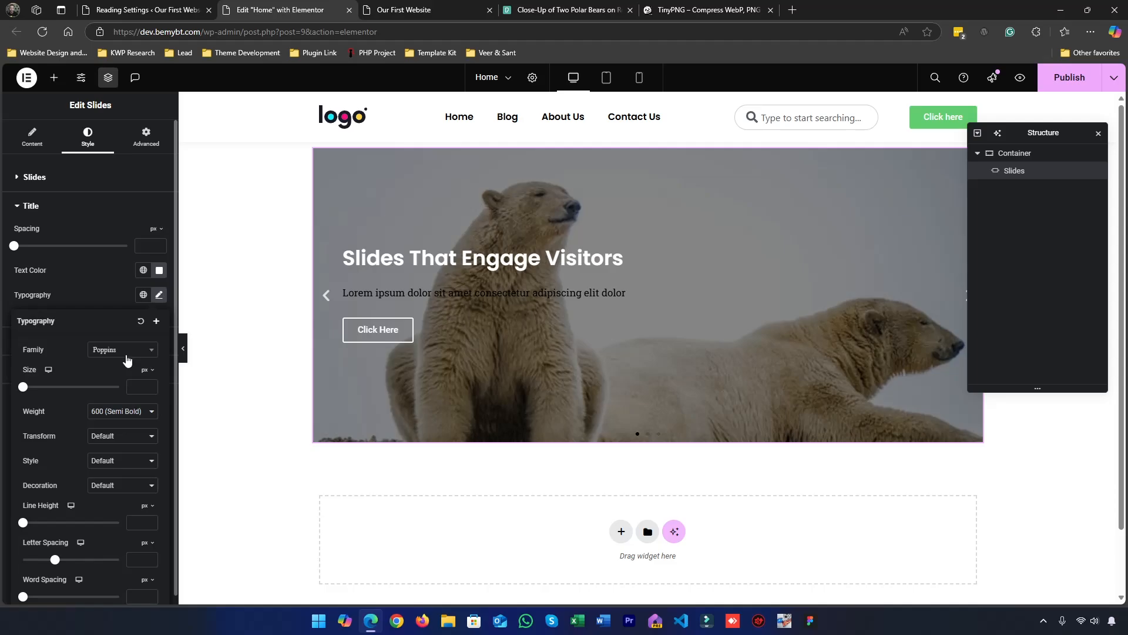
left_click(134, 387)
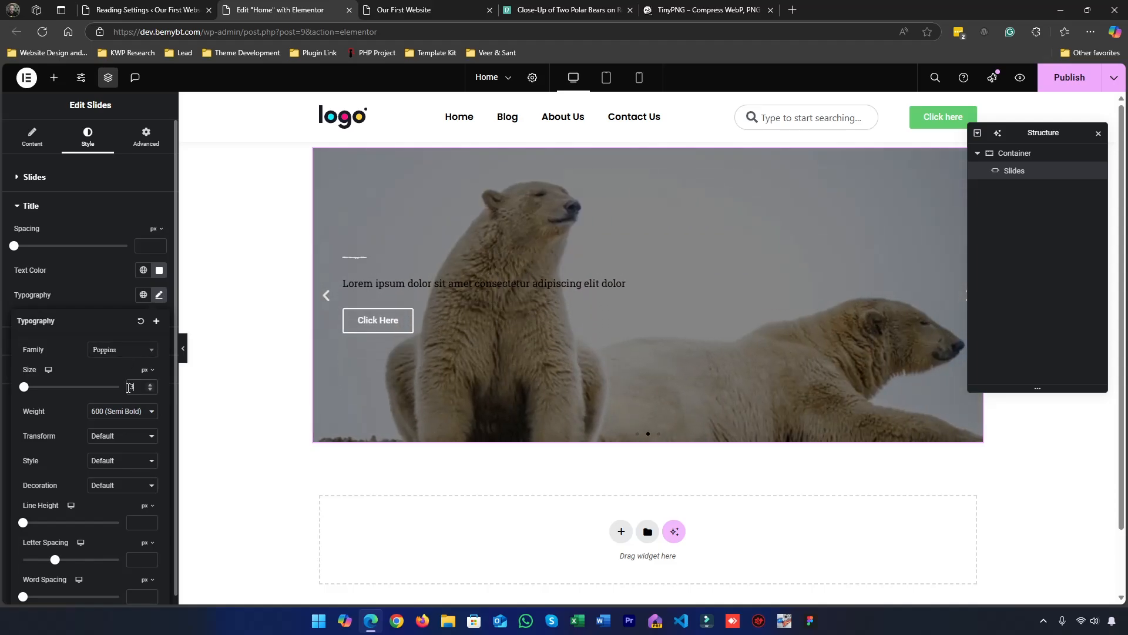
type("36")
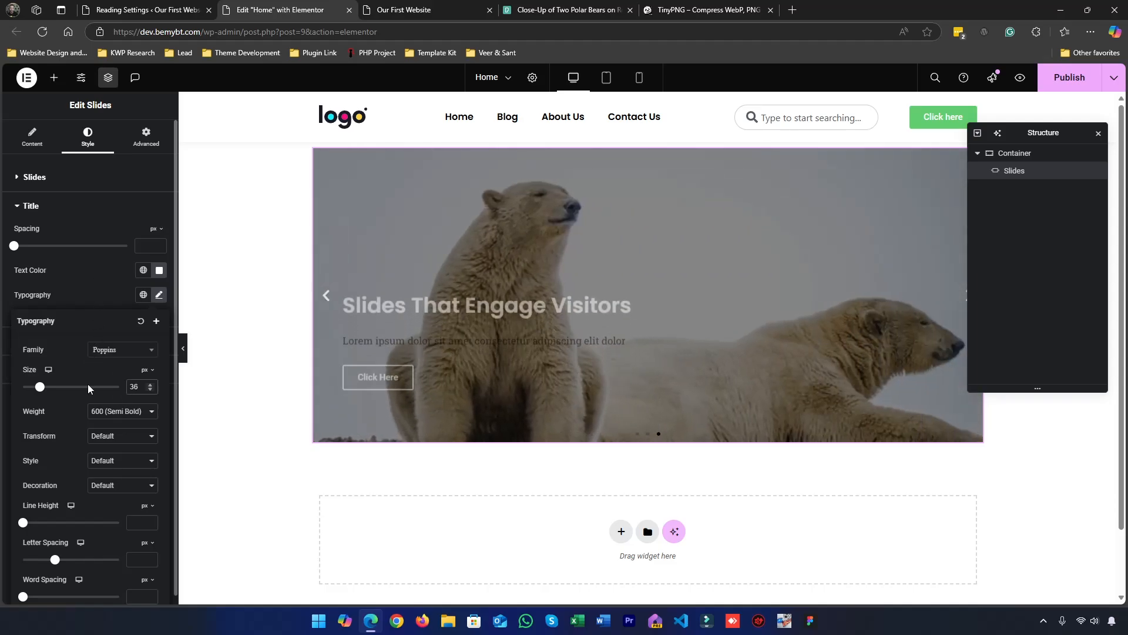
left_click(85, 291)
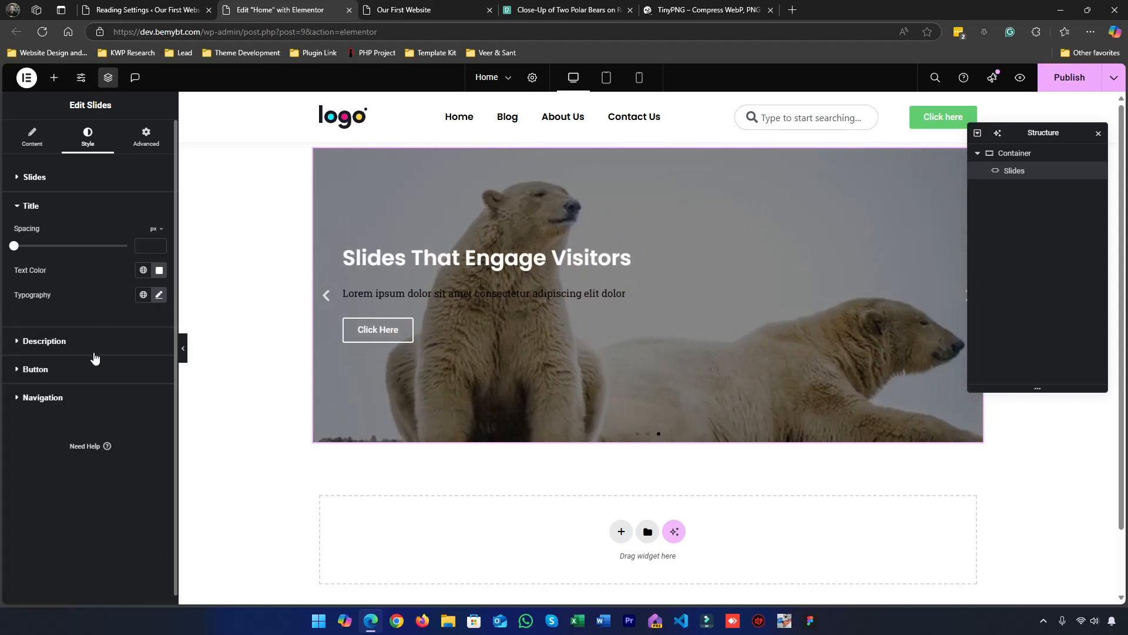
left_click(160, 295)
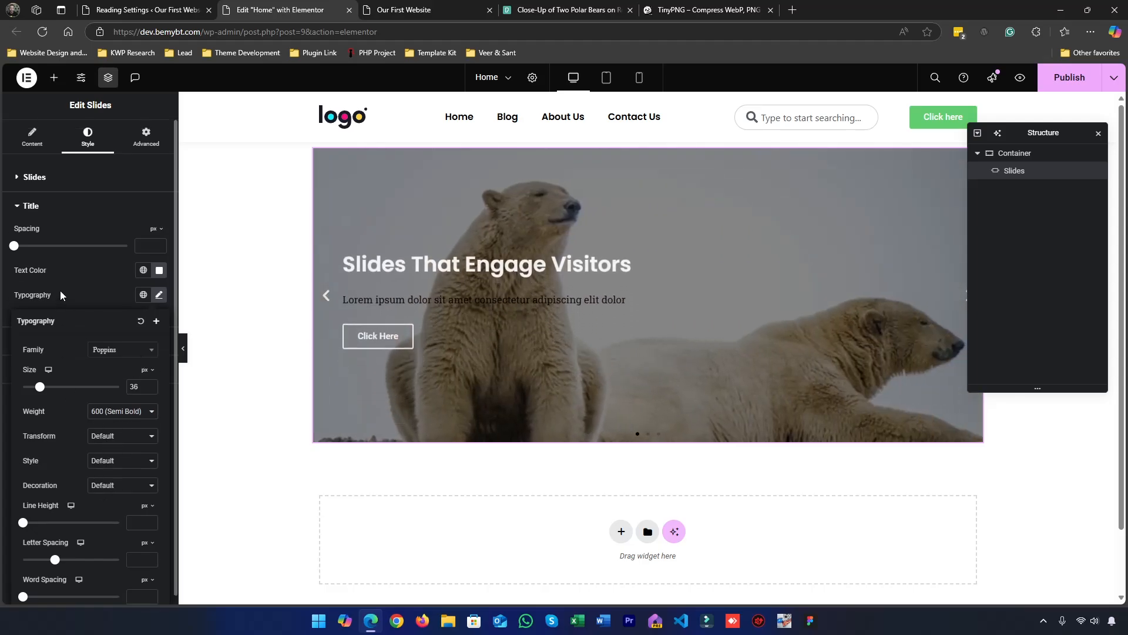
left_click(60, 290)
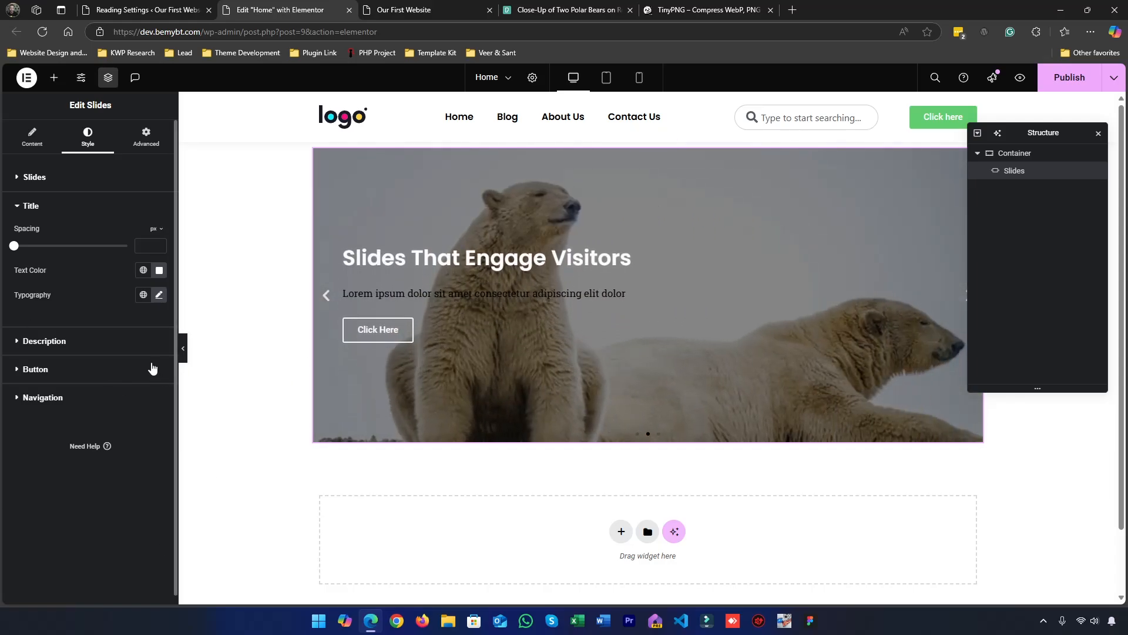
Set the description text color in the Slides widget's general style to white
left_click(93, 342)
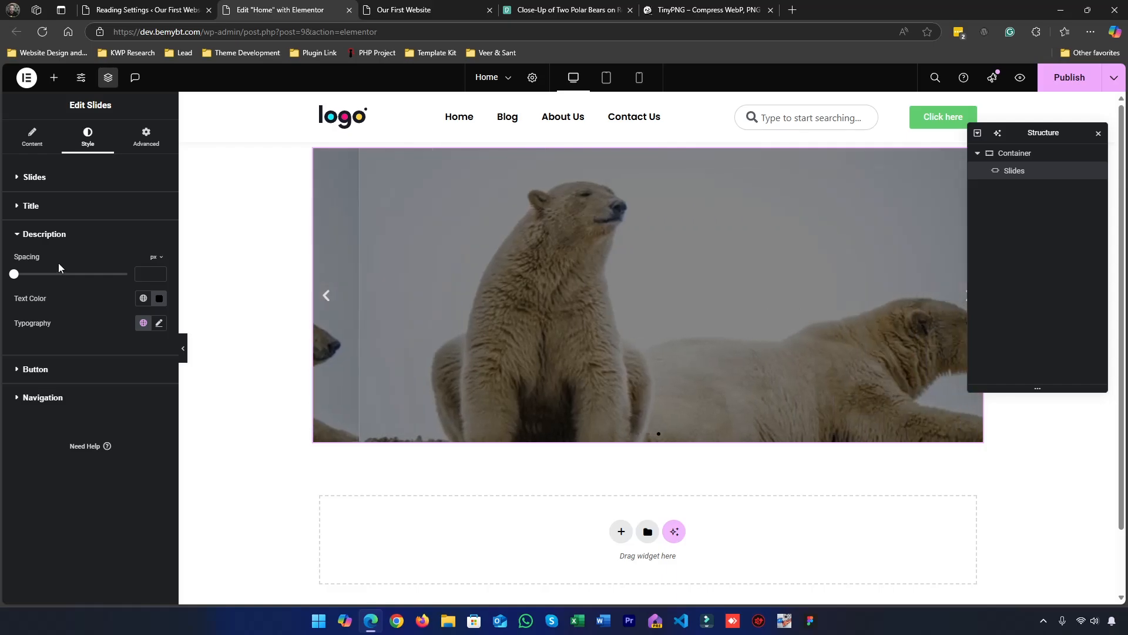
left_click(159, 298)
left_click_drag(112, 365, 61, 329)
left_click(73, 311)
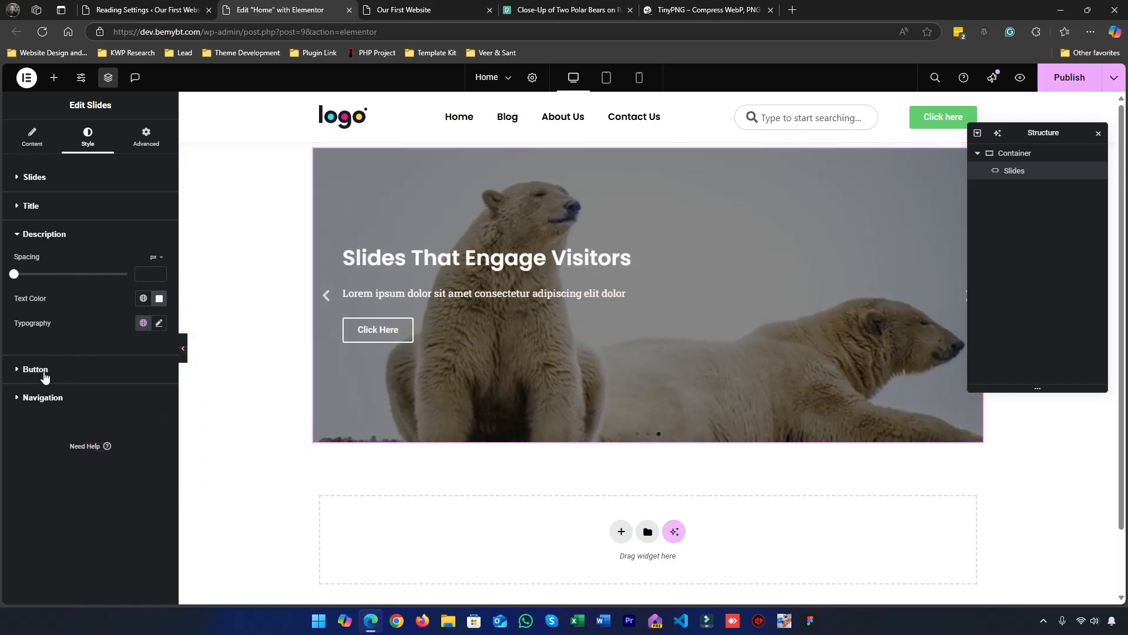
Give the slide button a #FFFFFF background color and black text in its normal state
left_click(45, 371)
left_click(114, 292)
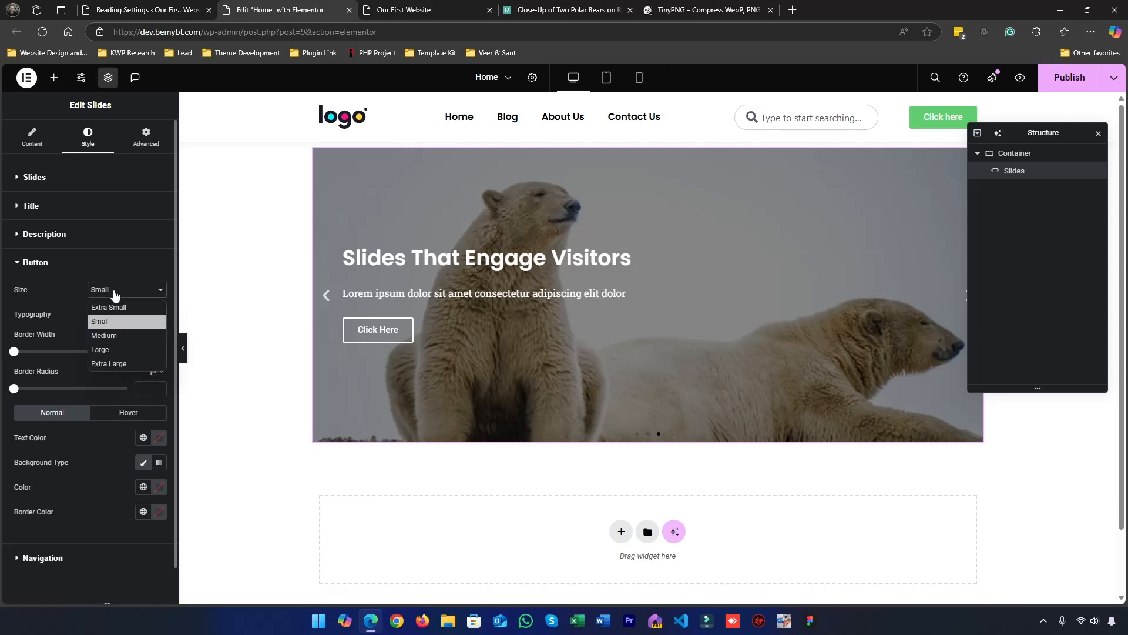
left_click(59, 299)
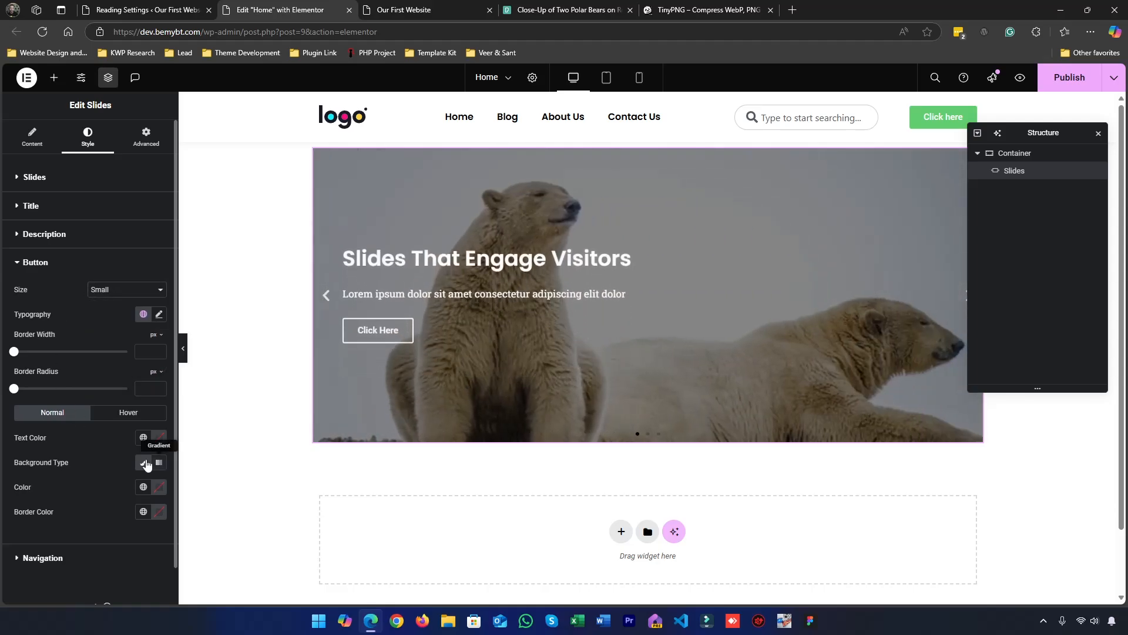
left_click(159, 487)
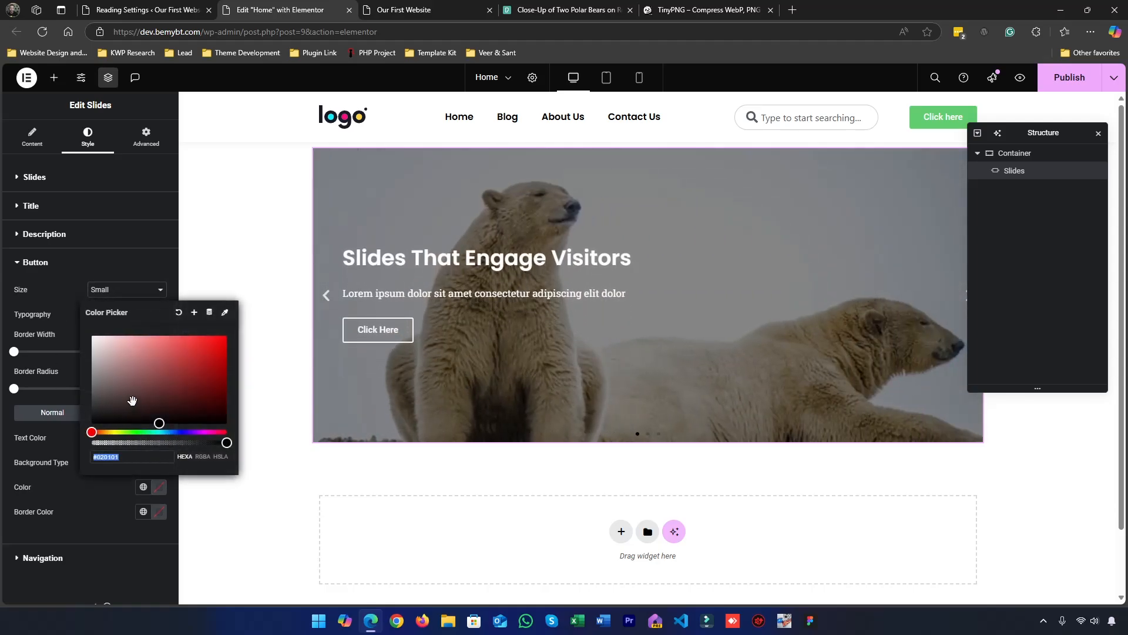
left_click_drag(132, 399, 10, 217)
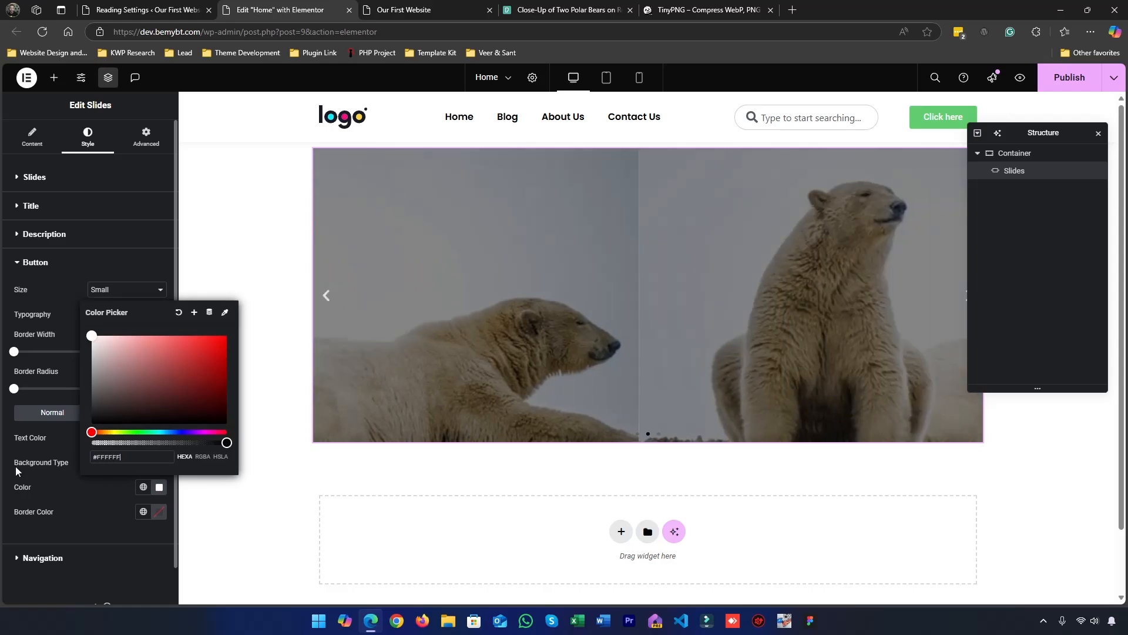
left_click(20, 471)
left_click(159, 437)
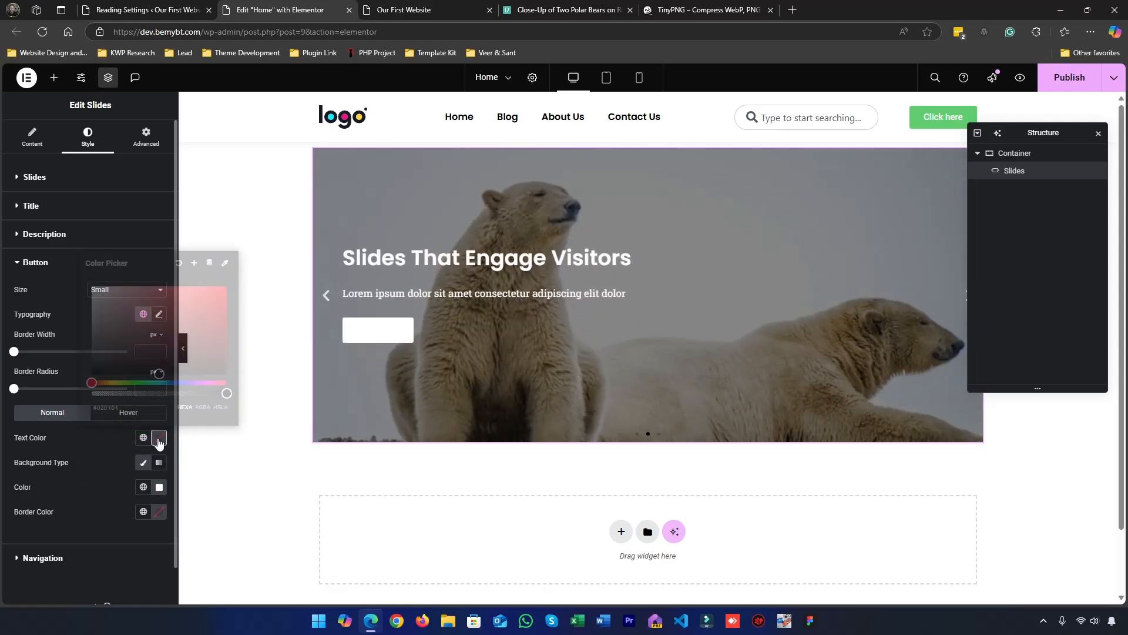
left_click(79, 465)
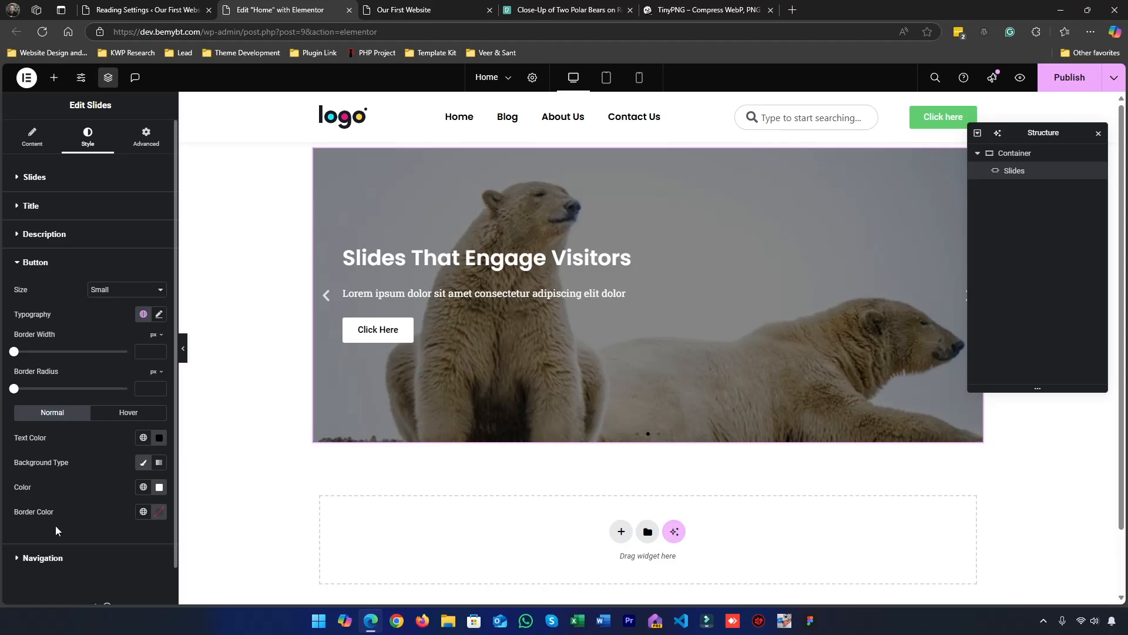
Place the slider's navigation arrows Outside and set their color to #000000
left_click(53, 562)
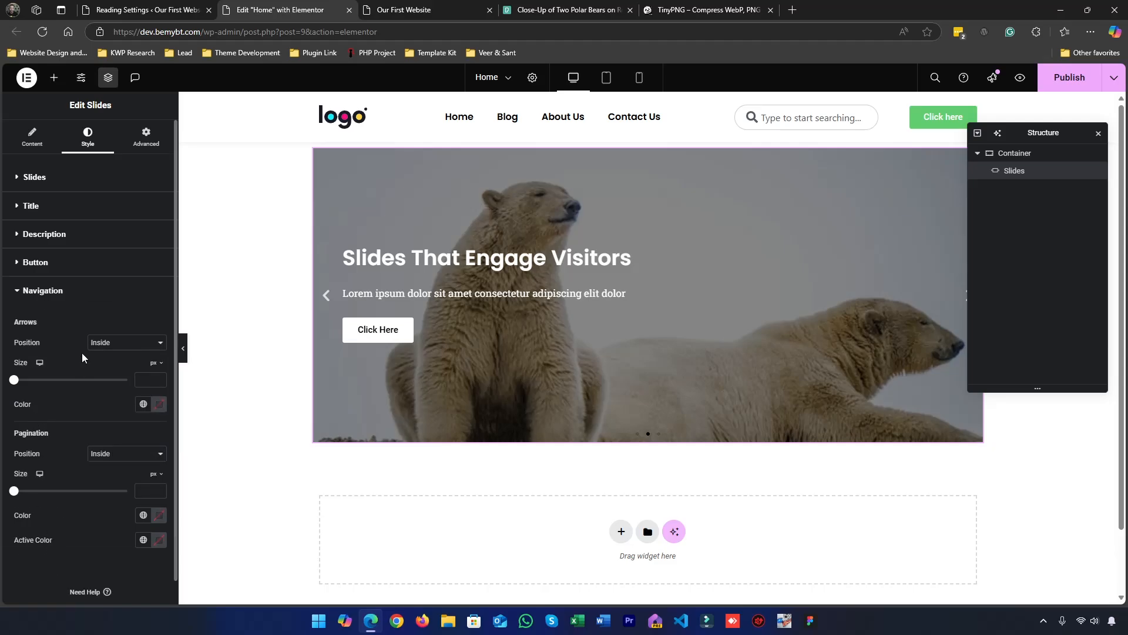
scroll(53, 328, "down", 1)
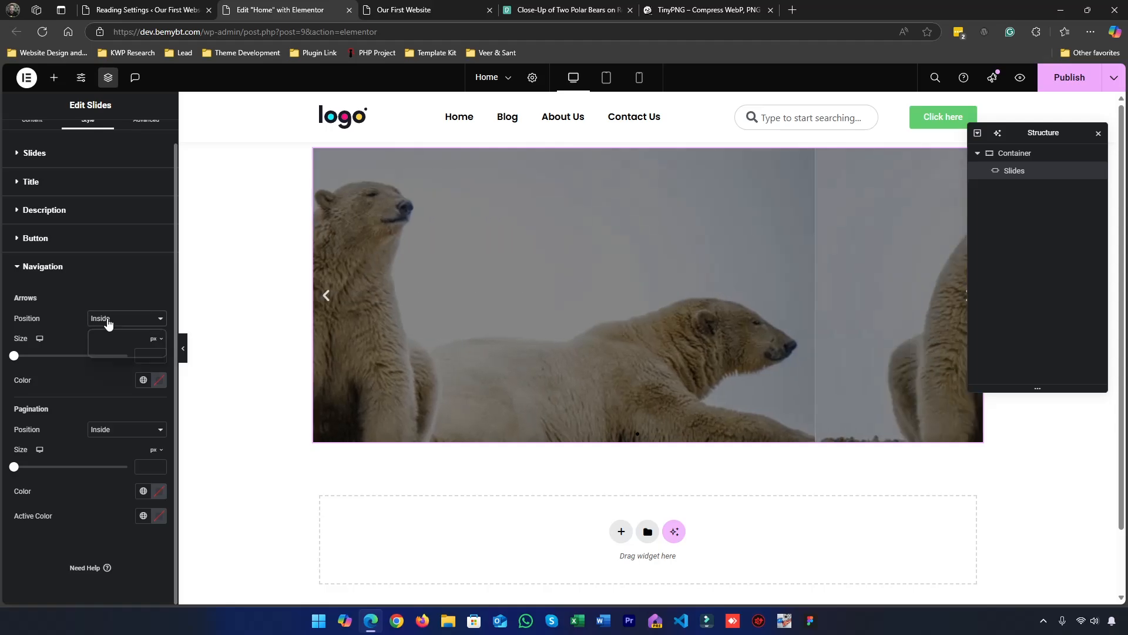
left_click(108, 321)
left_click(110, 350)
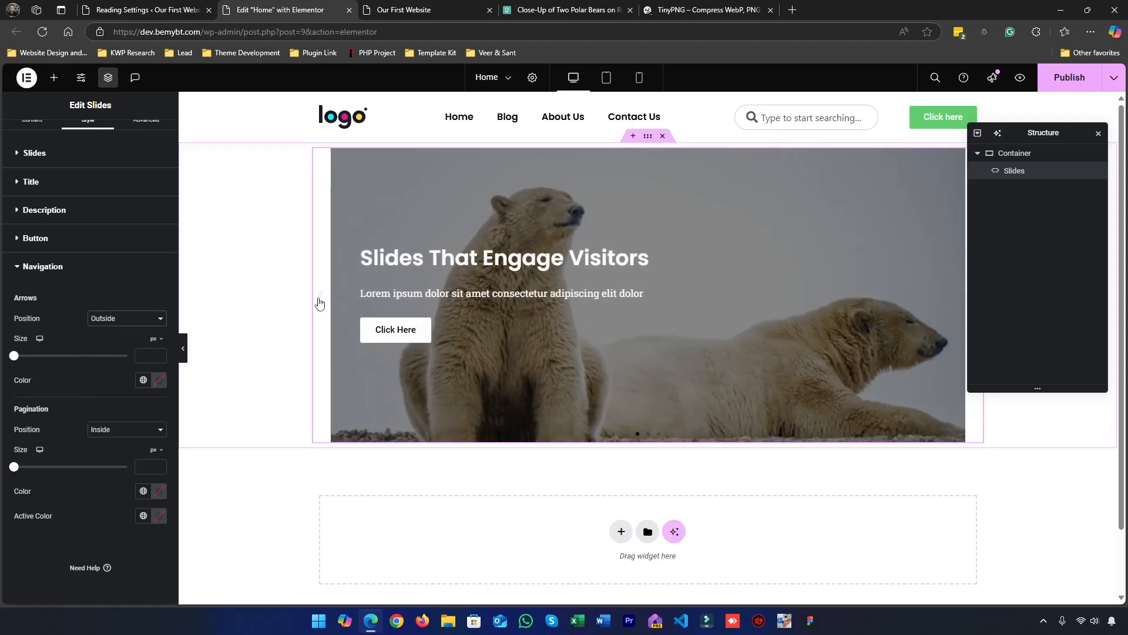
left_click(161, 380)
left_click_drag(159, 515, 2, 626)
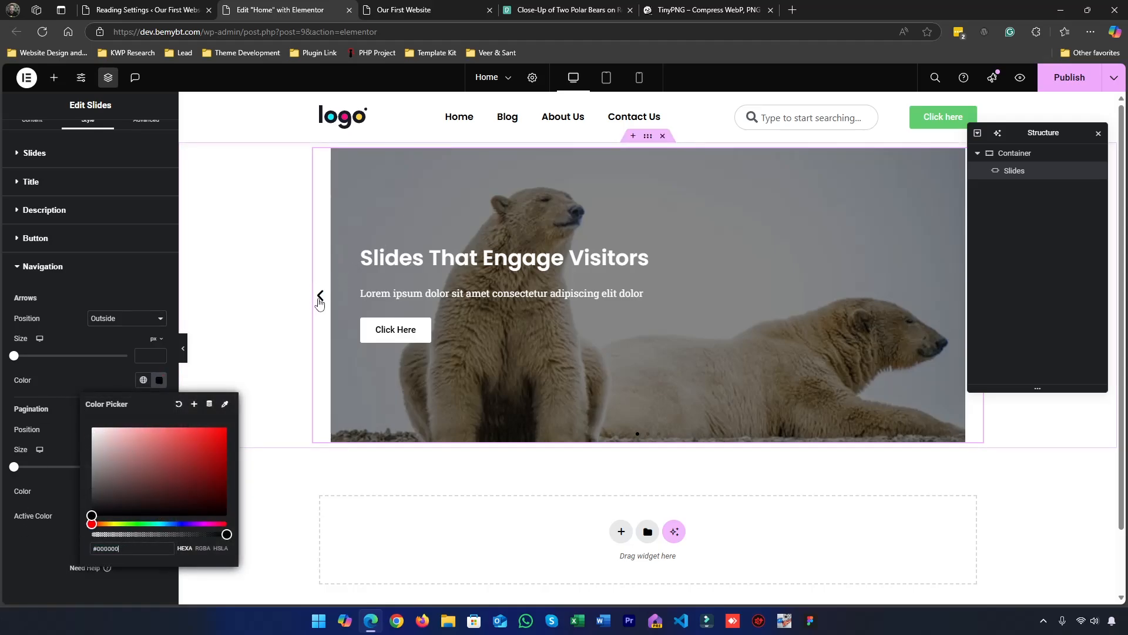
left_click(193, 455)
left_click_drag(193, 454, 246, 420)
left_click_drag(163, 454, 102, 515)
Set the navigation arrows' position back to Inside and the pagination's position to Outside
left_click(107, 319)
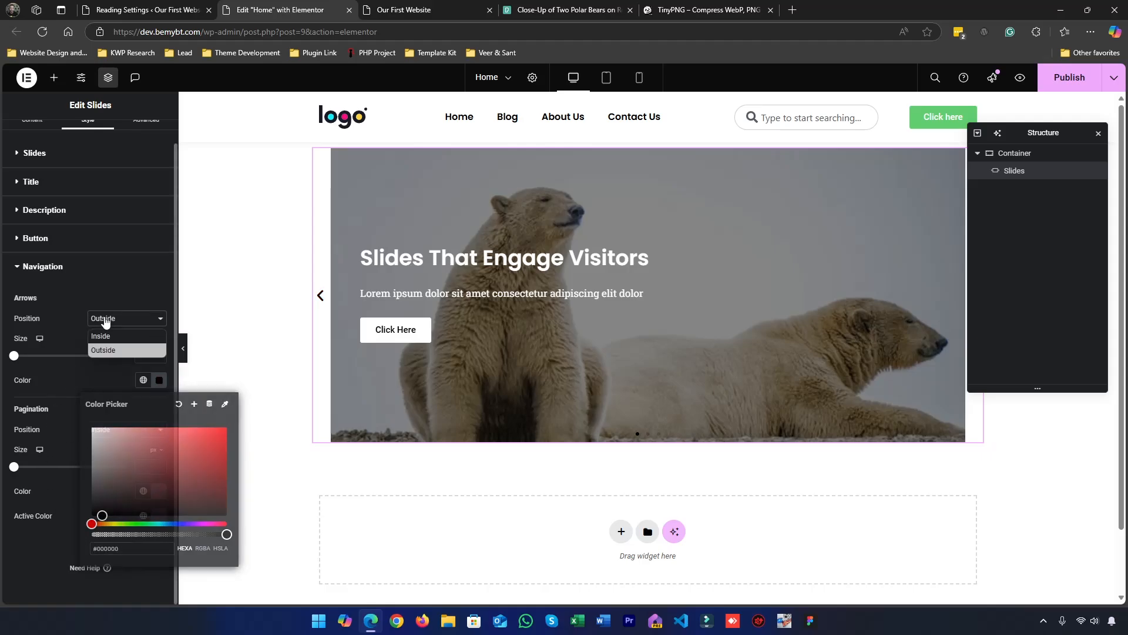
left_click(100, 331)
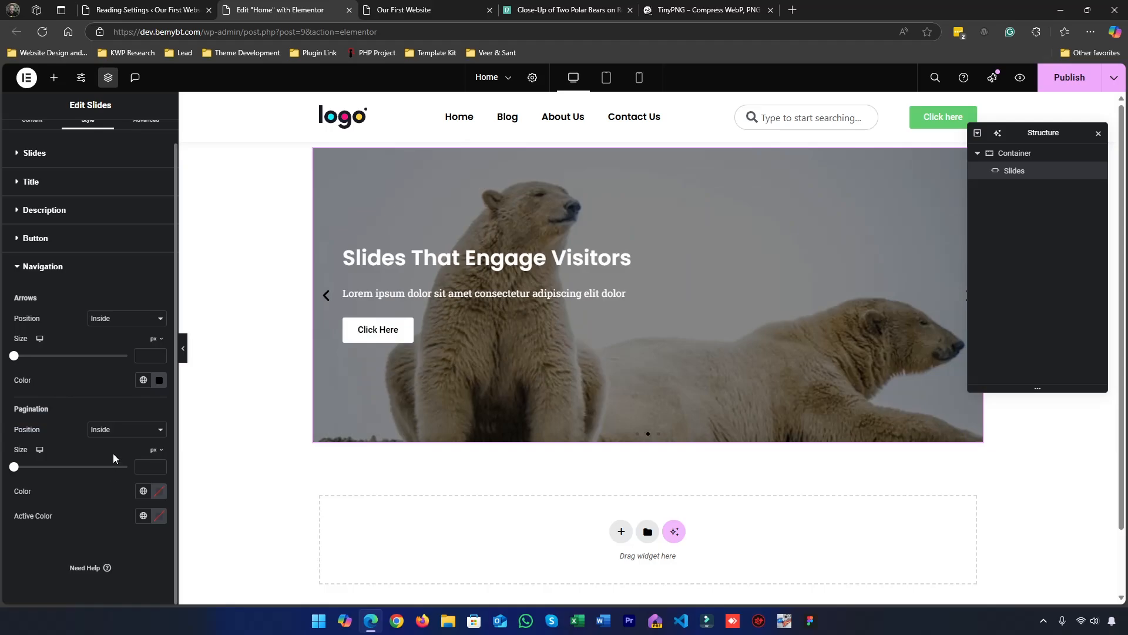
left_click(117, 432)
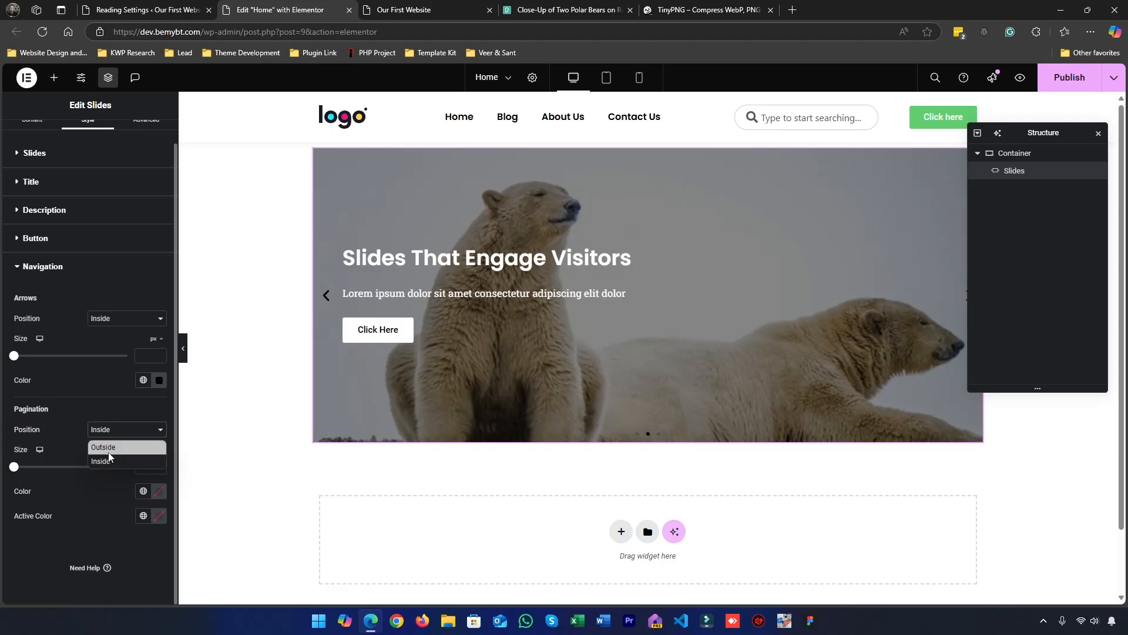
left_click(109, 451)
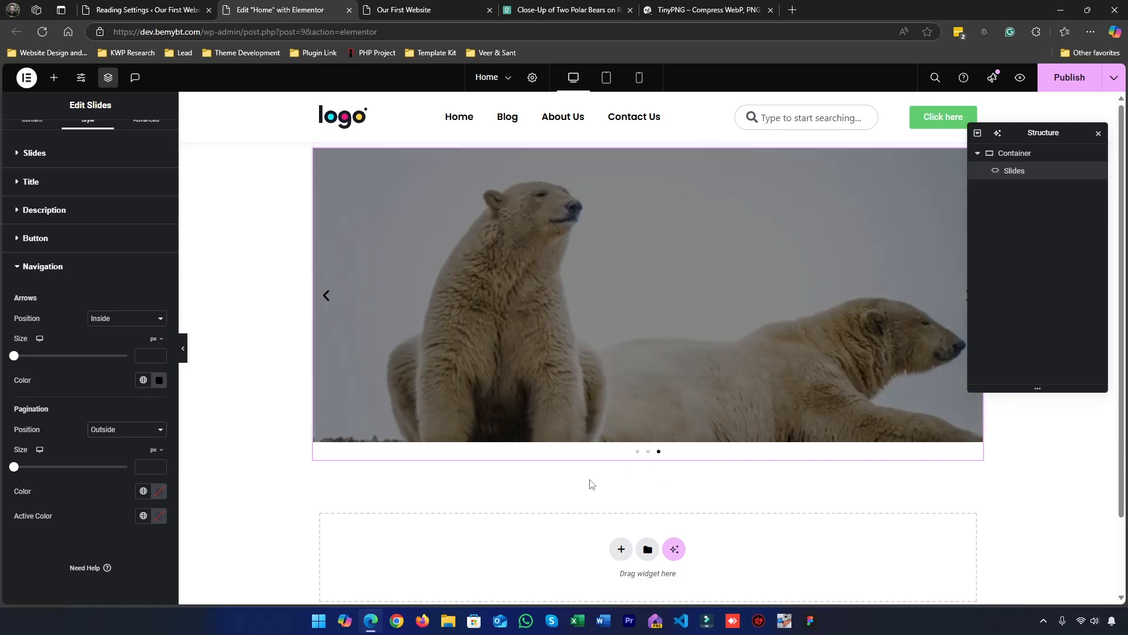
Try several sizes for the pagination dots and set the size to 8 px
left_click(156, 471)
type("20")
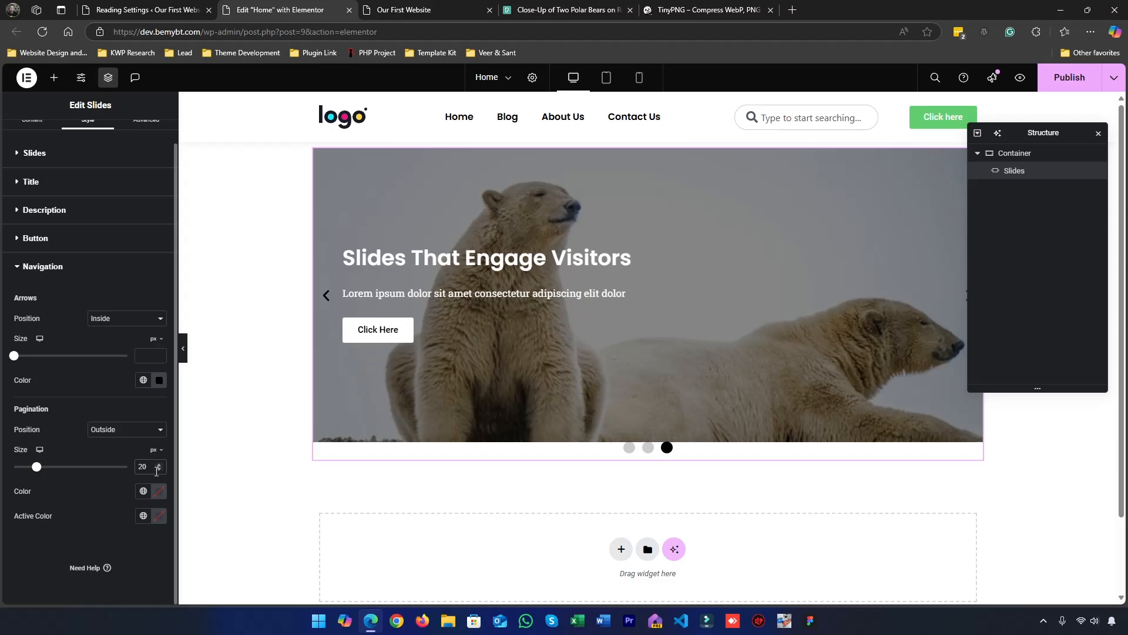
key("BackSpace")
key("BackSpace")
type("7")
key("BackSpace")
type("6")
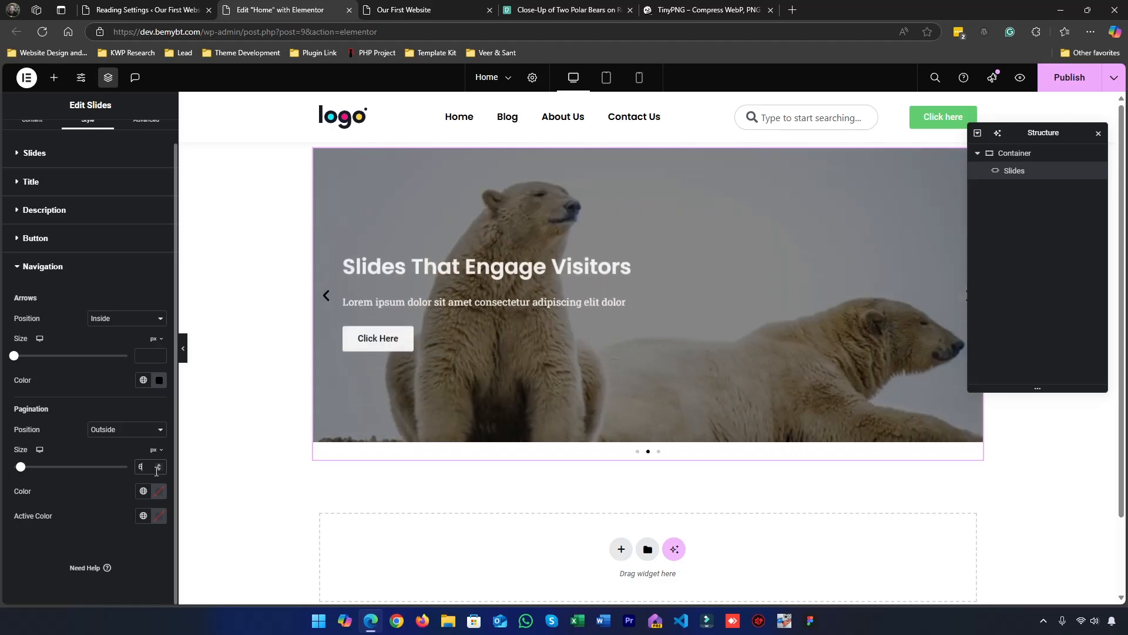
key("BackSpace")
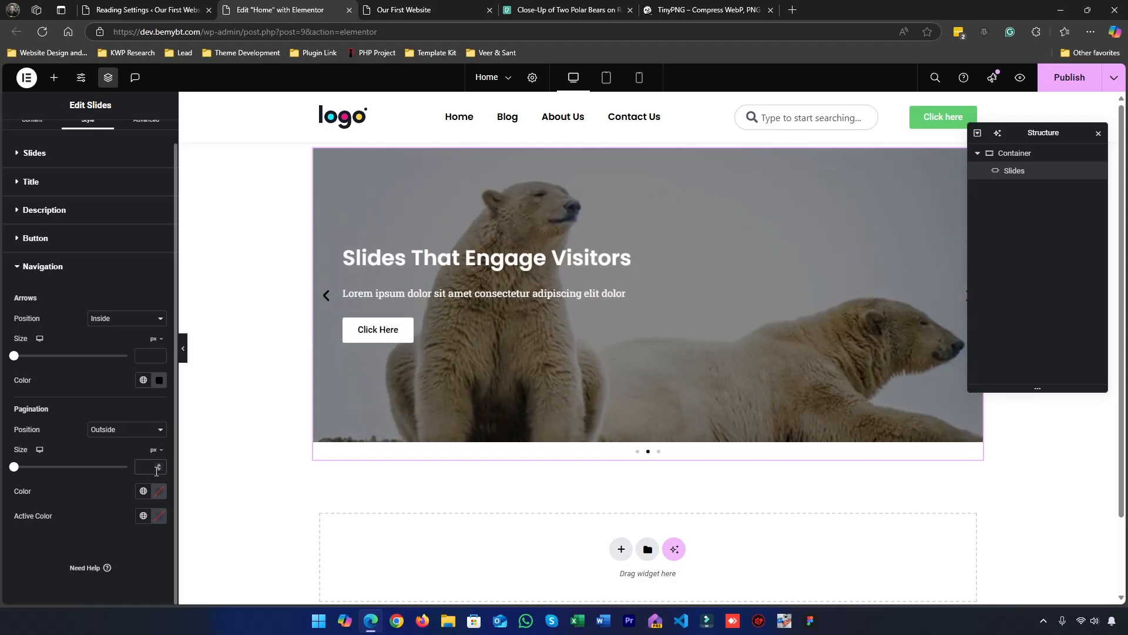
type("10")
left_click(158, 469)
left_click(158, 470)
Set the pagination's active color to red, #FC1111
left_click(159, 516)
left_click_drag(170, 424, 202, 364)
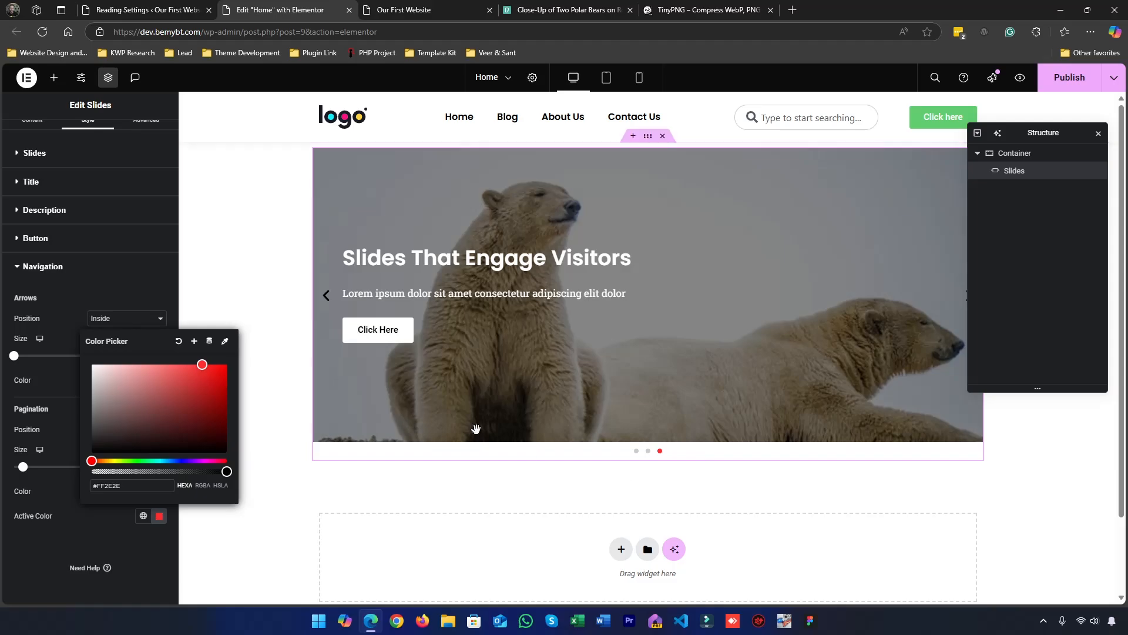
left_click(216, 374)
left_click_drag(217, 374, 217, 365)
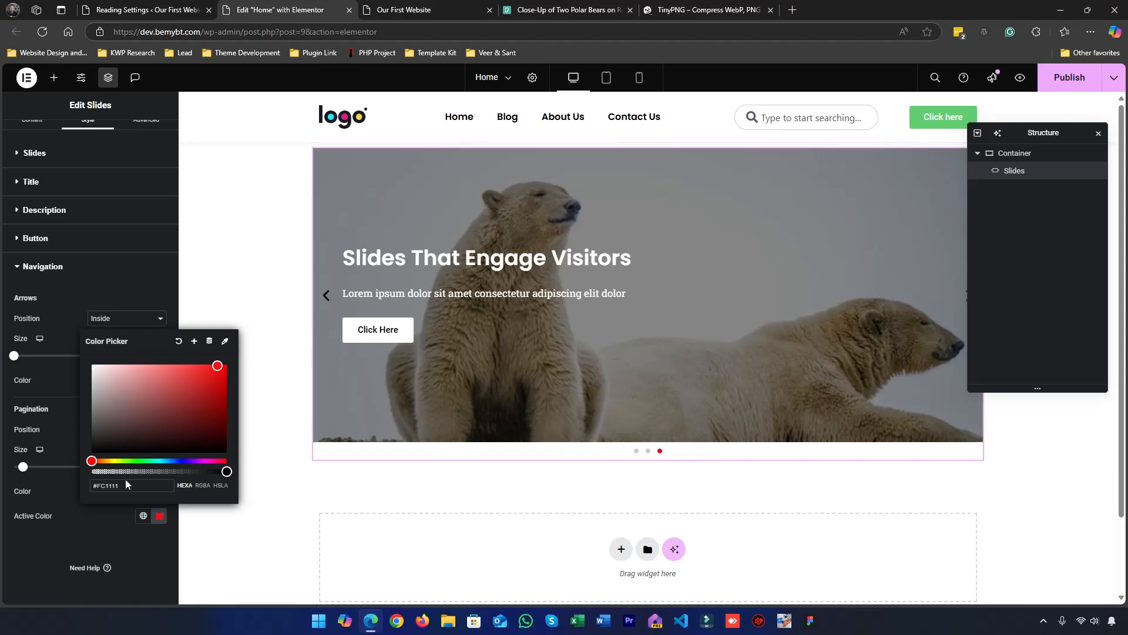
left_click(103, 511)
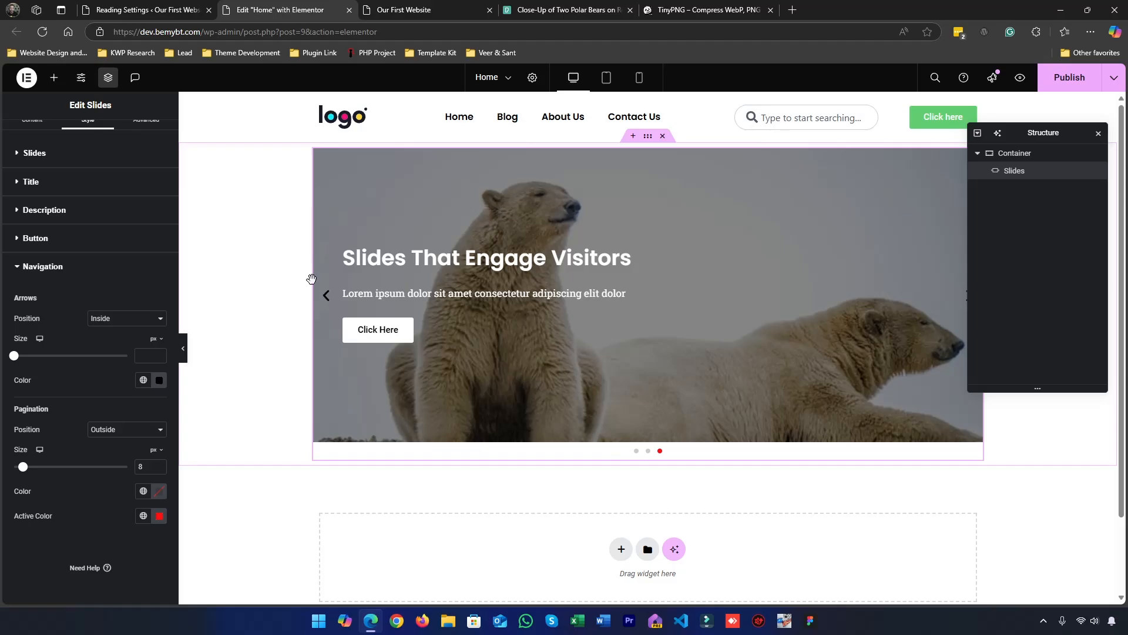
Leave the navigation styling and return to the Slides widget's content settings
scroll(22, 243, "up", 1)
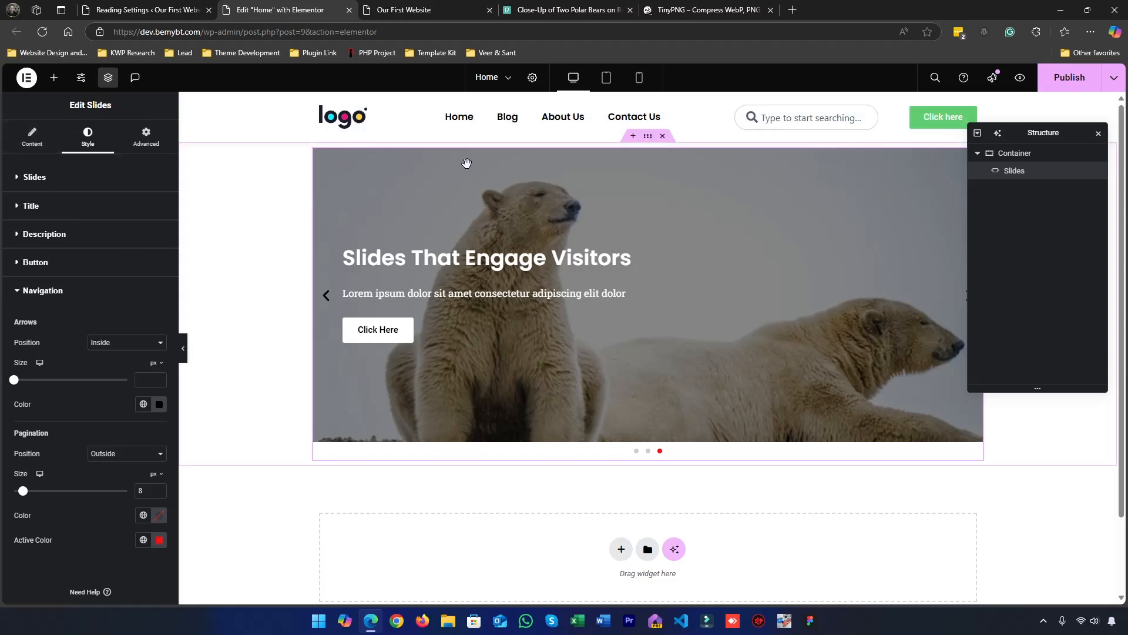
left_click(20, 305)
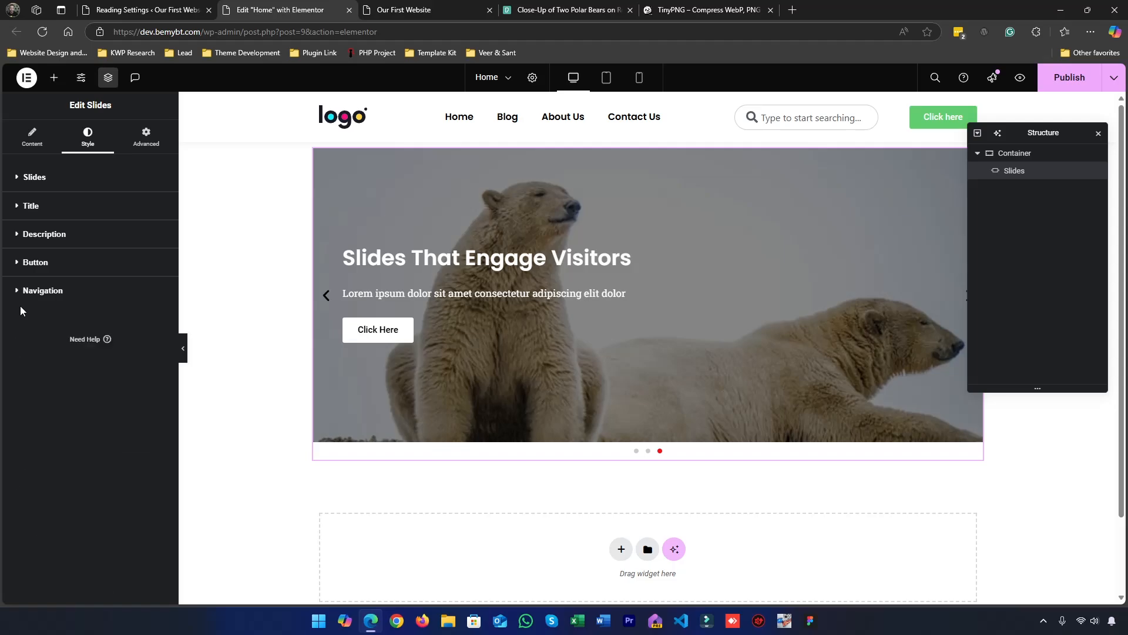
left_click(41, 192)
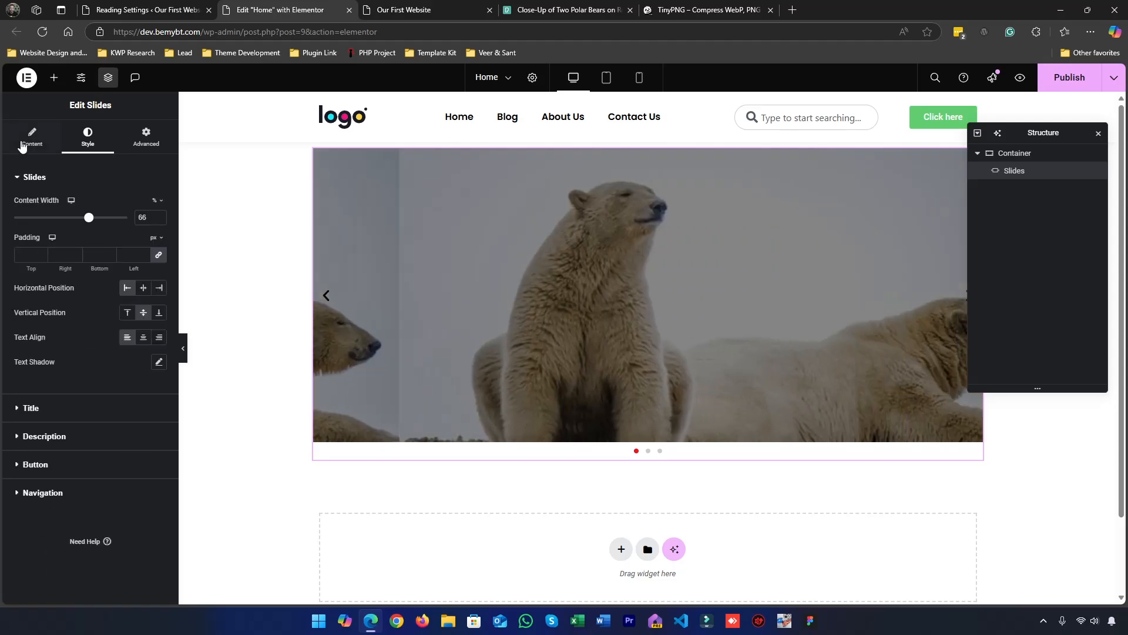
left_click(32, 138)
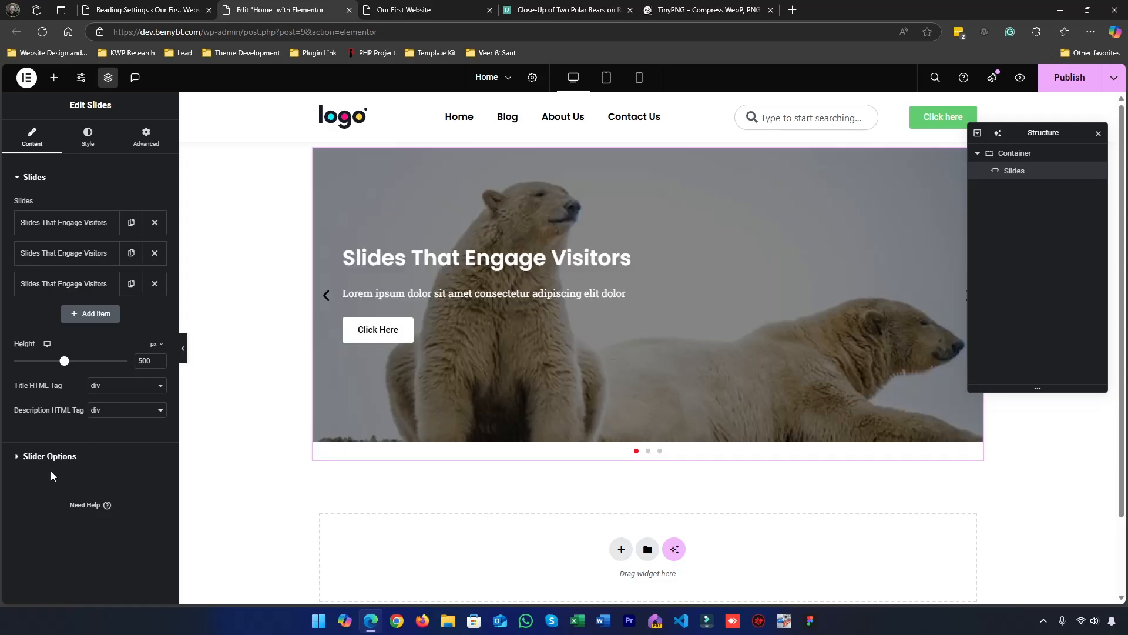
Review the Slides widget's slider options for navigation, autoplay and transition
left_click(36, 456)
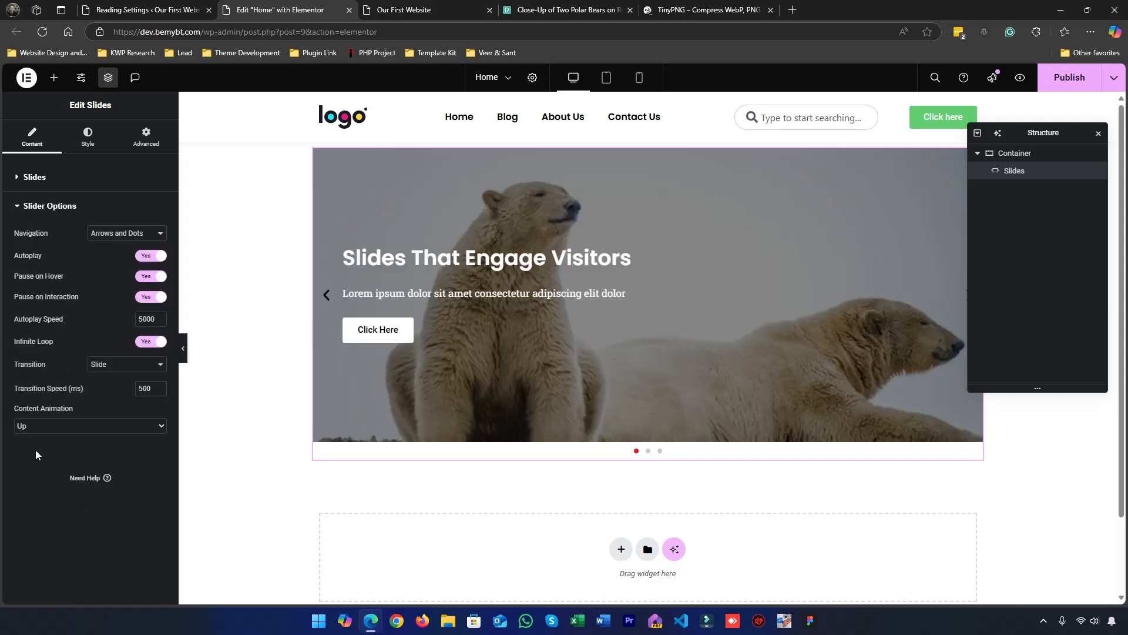
left_click(53, 205)
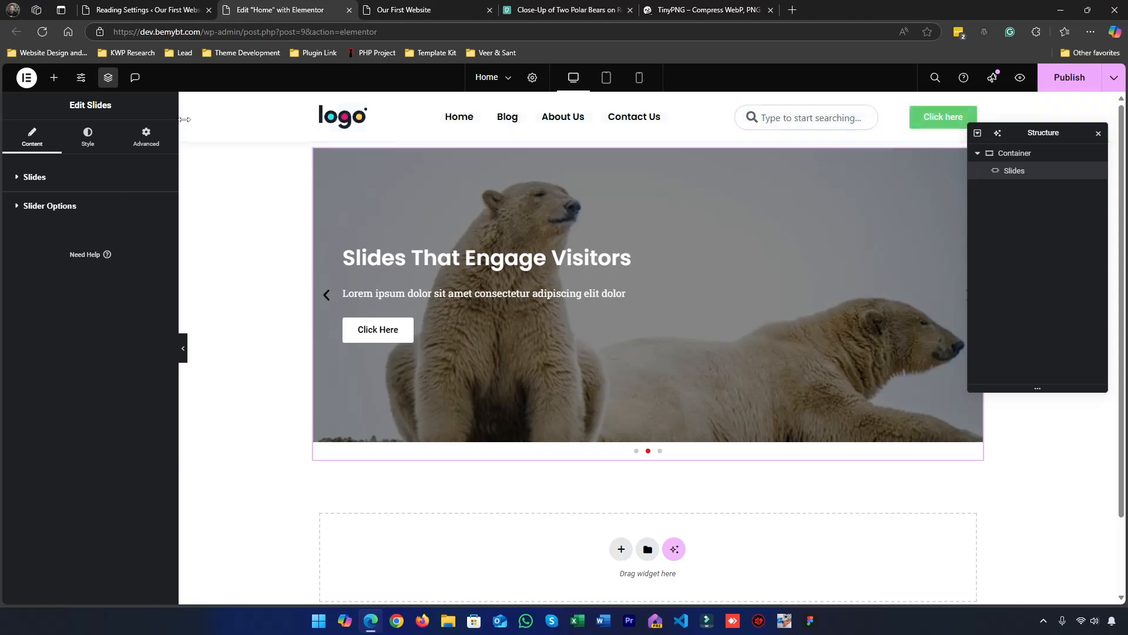
Try a border radius of 10 px on all corners of the Slides widget in its advanced border settings
left_click(160, 153)
scroll(32, 417, "down", 5)
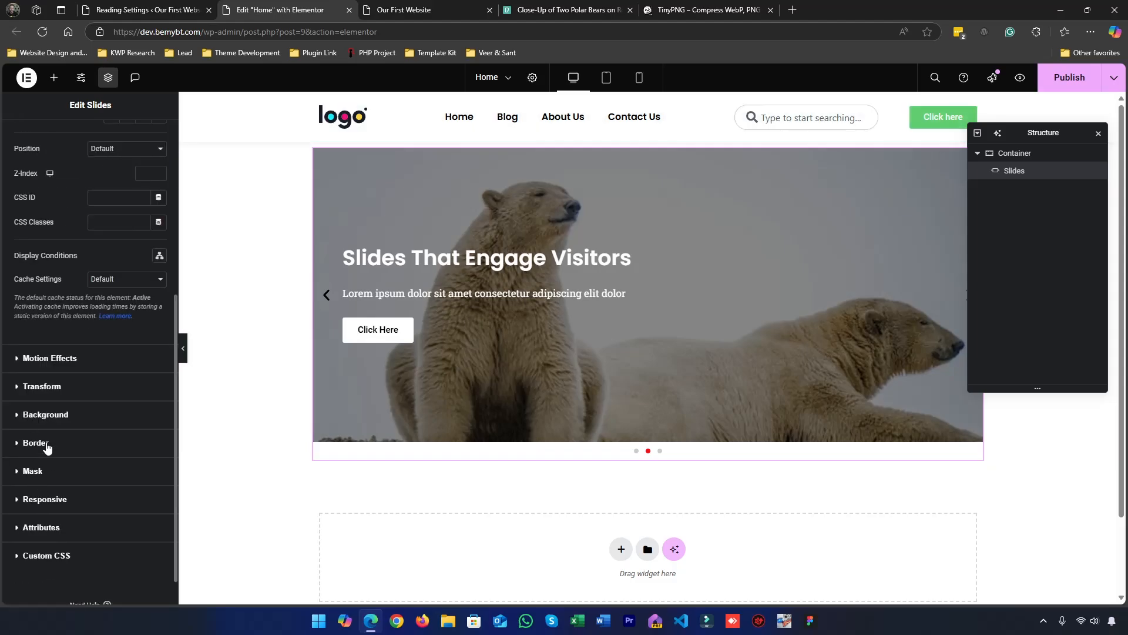
left_click(47, 448)
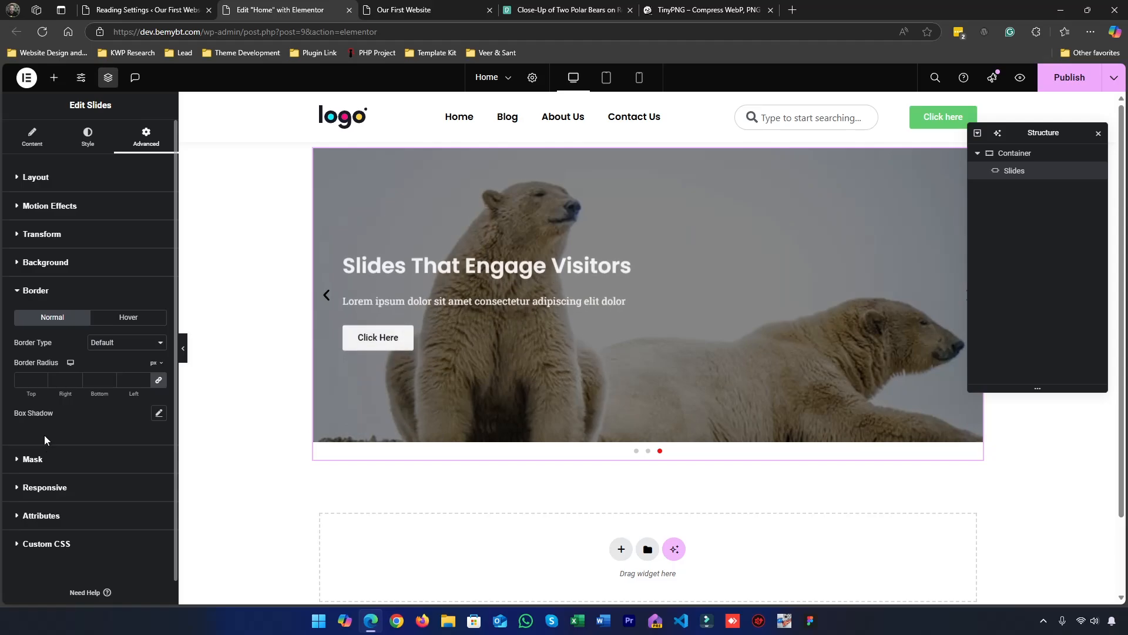
left_click(28, 379)
type("140")
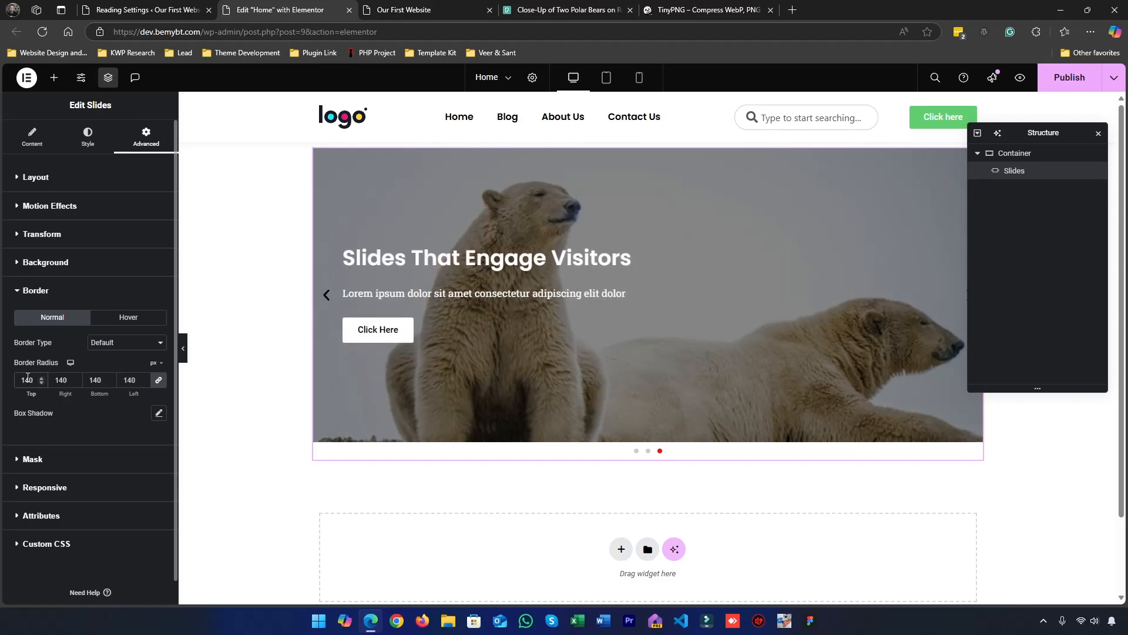
key("BackSpace")
key("BackSpace")
key("BackSpace")
type("10")
Look over the Slides widget's content settings and its slides and navigation style settings
left_click(32, 137)
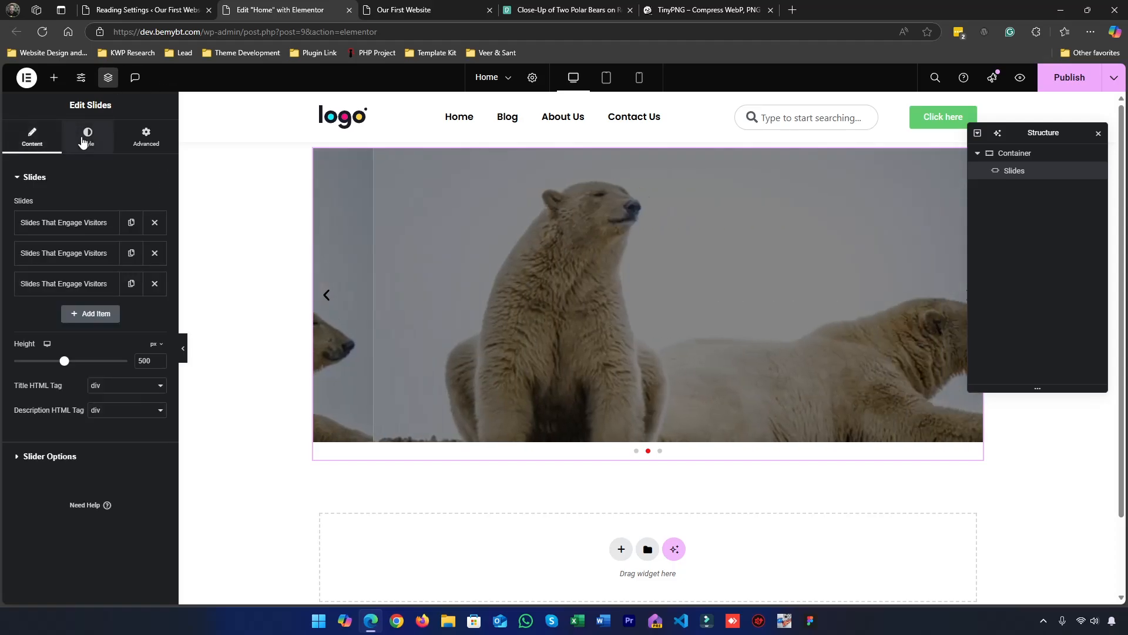
left_click(85, 138)
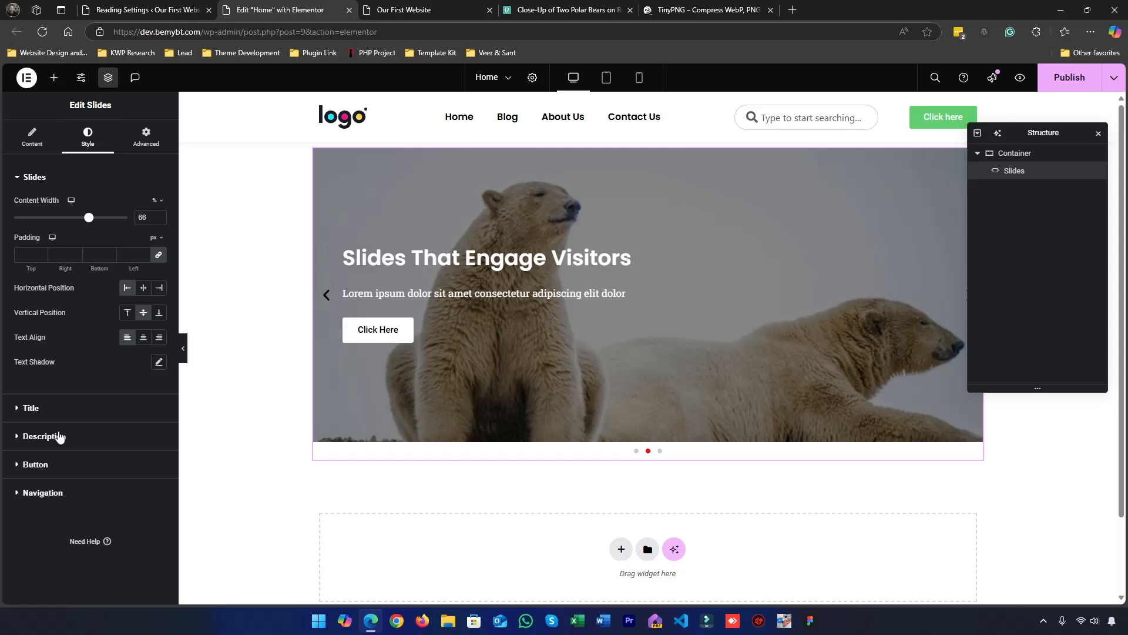
left_click(63, 494)
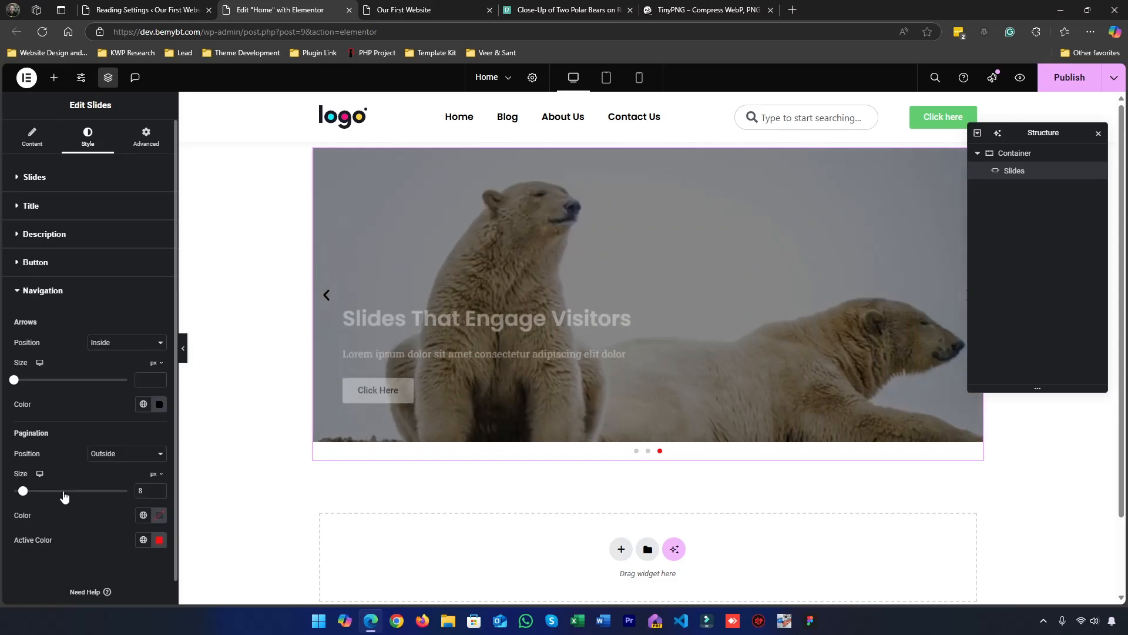
left_click(60, 292)
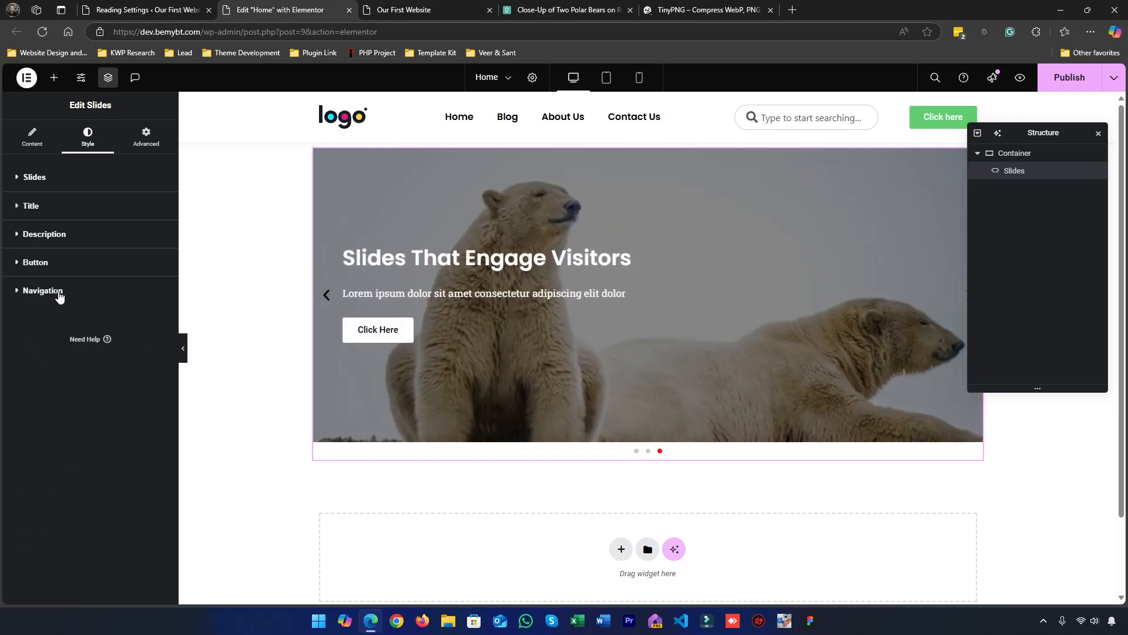
left_click(25, 187)
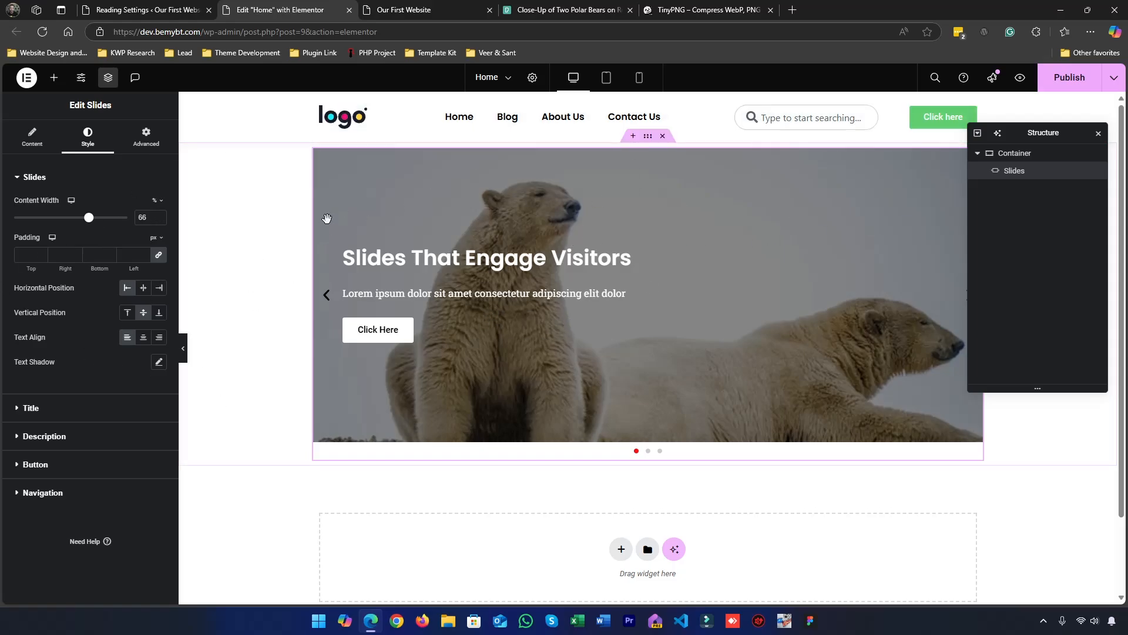
Examine the Slides widget's advanced Border, Background, Transform and Layout settings
left_click(146, 136)
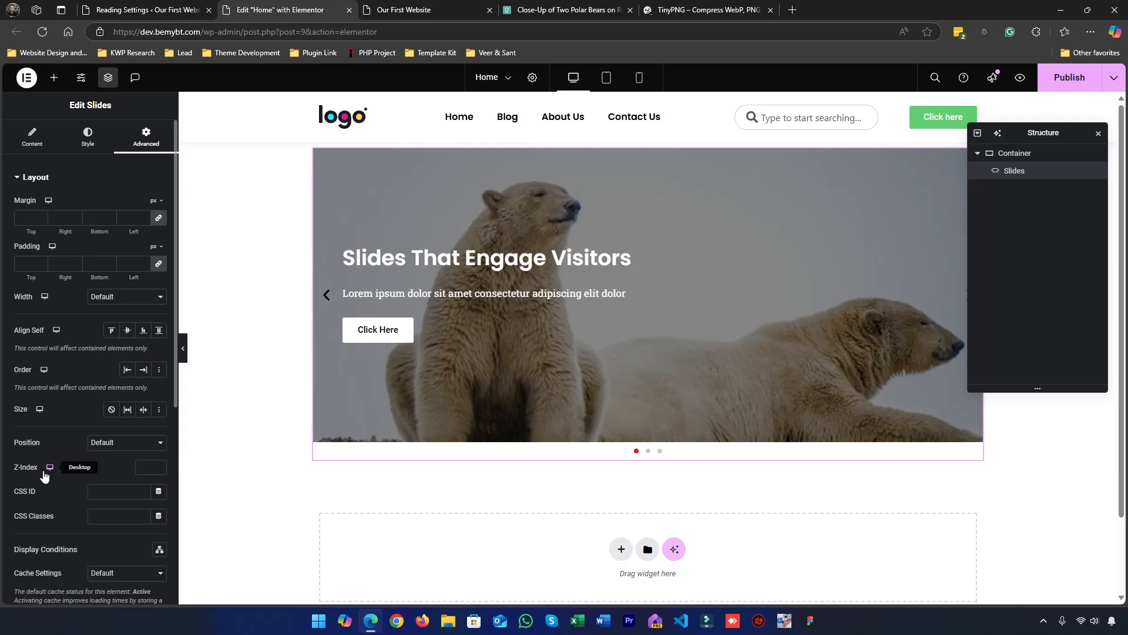
scroll(44, 470, "down", 1)
scroll(70, 418, "up", 1)
scroll(69, 417, "down", 5)
left_click(37, 442)
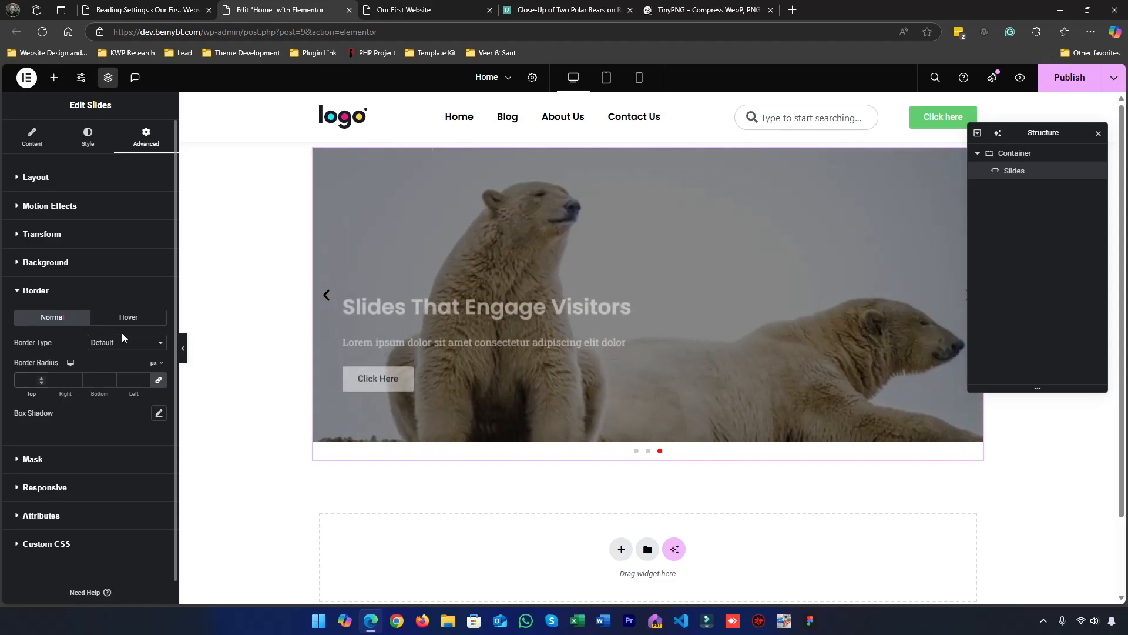
left_click(55, 291)
left_click(57, 262)
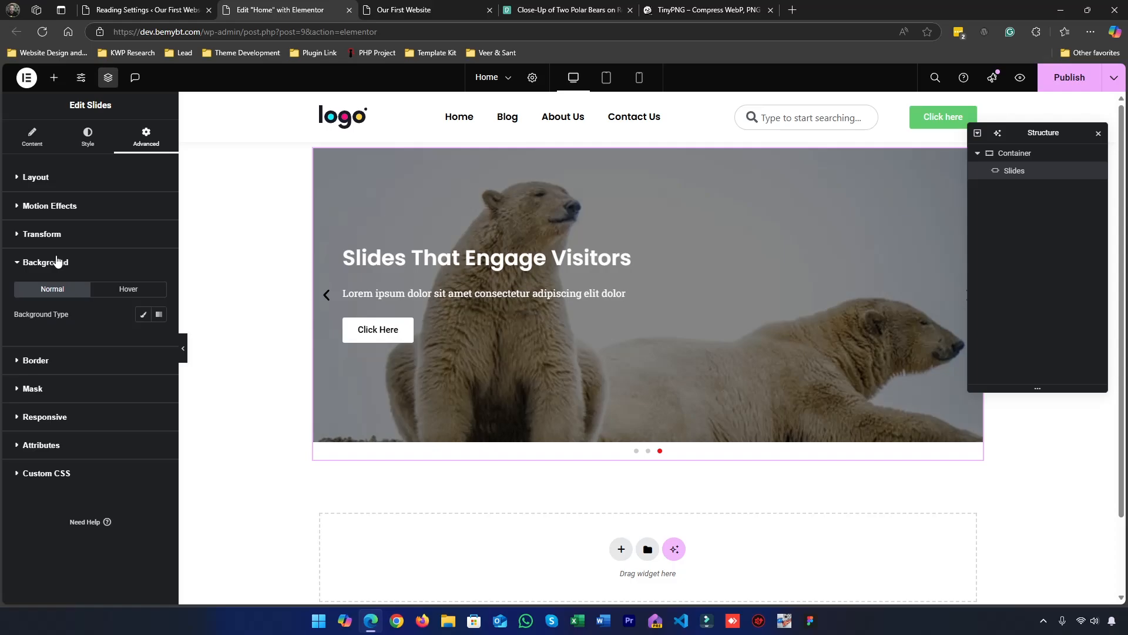
left_click(57, 261)
left_click(48, 233)
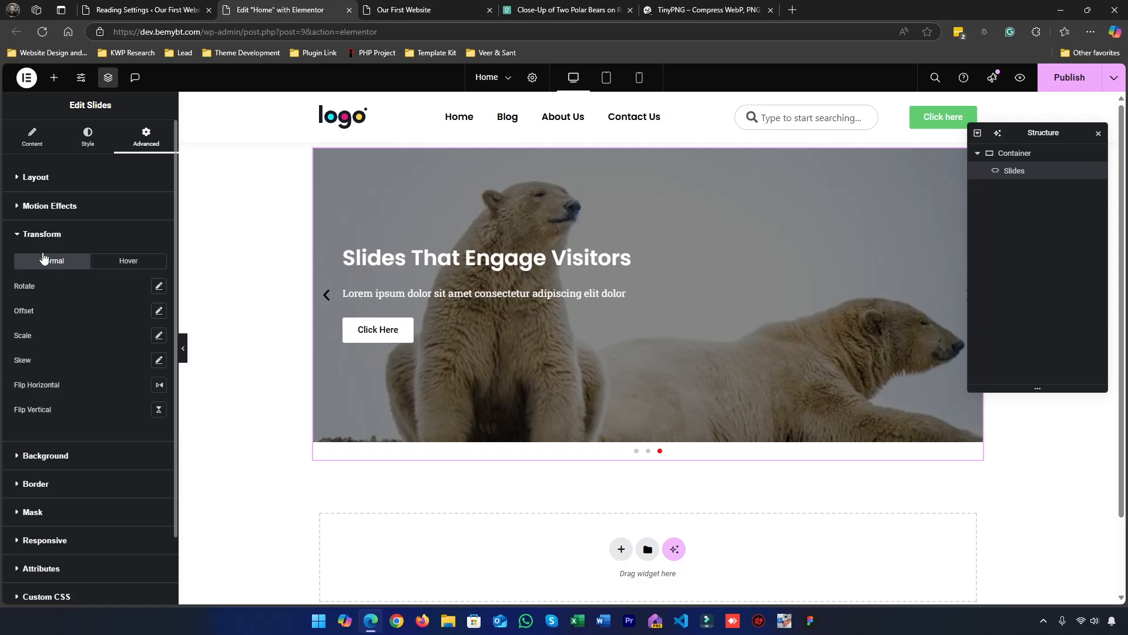
left_click(34, 178)
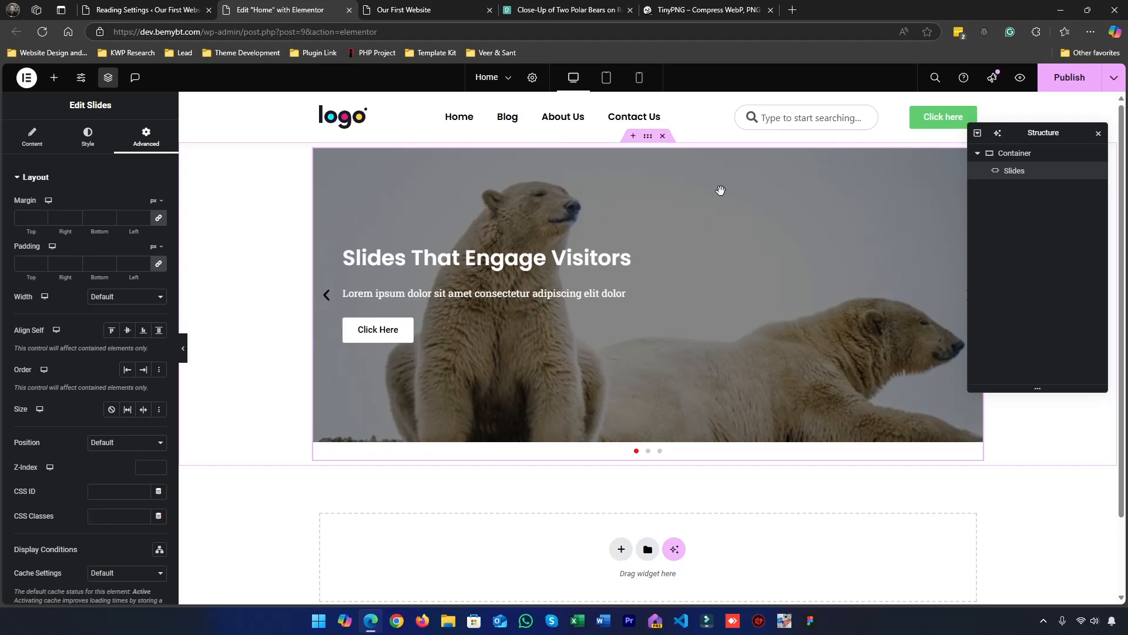
Publish the Home page and view the slider on the live website
left_click(1068, 88)
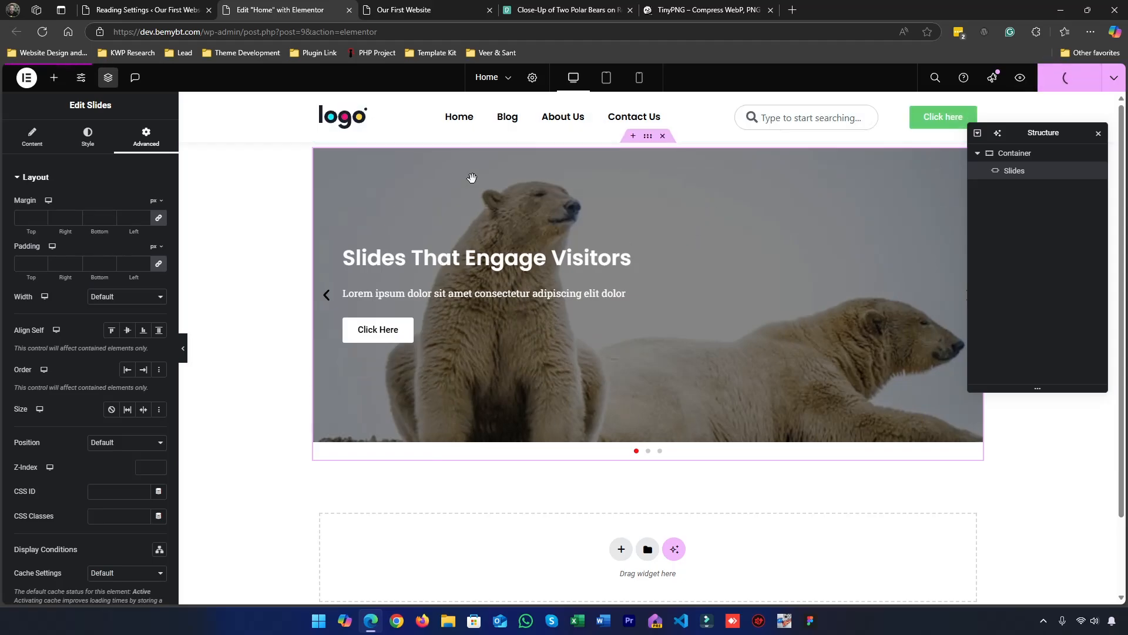
left_click(463, 9)
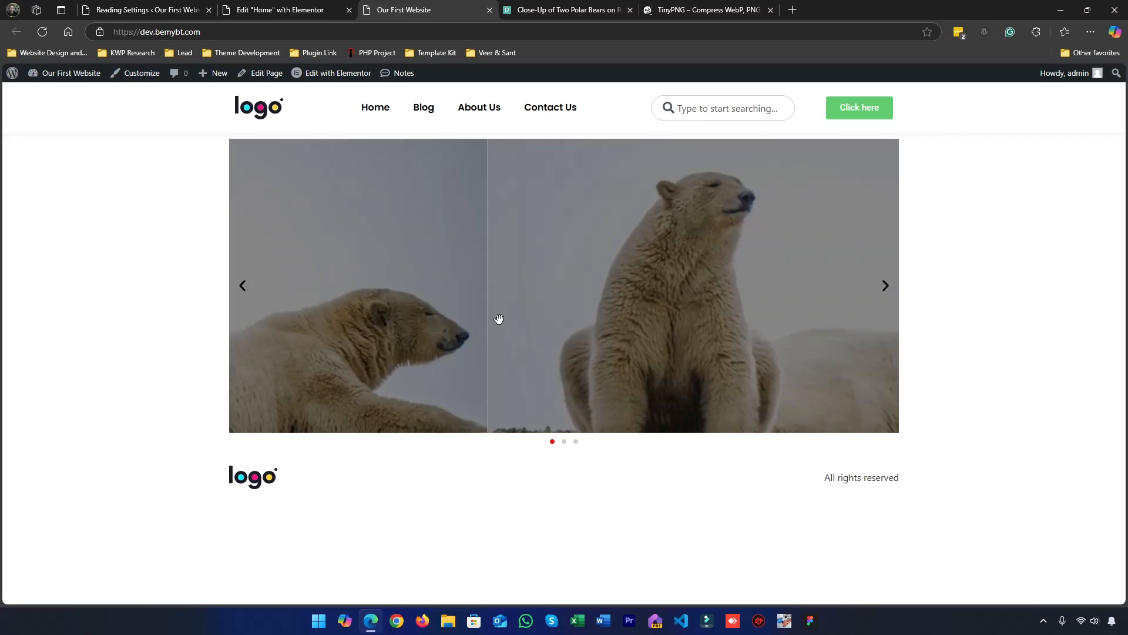
left_click(349, 7)
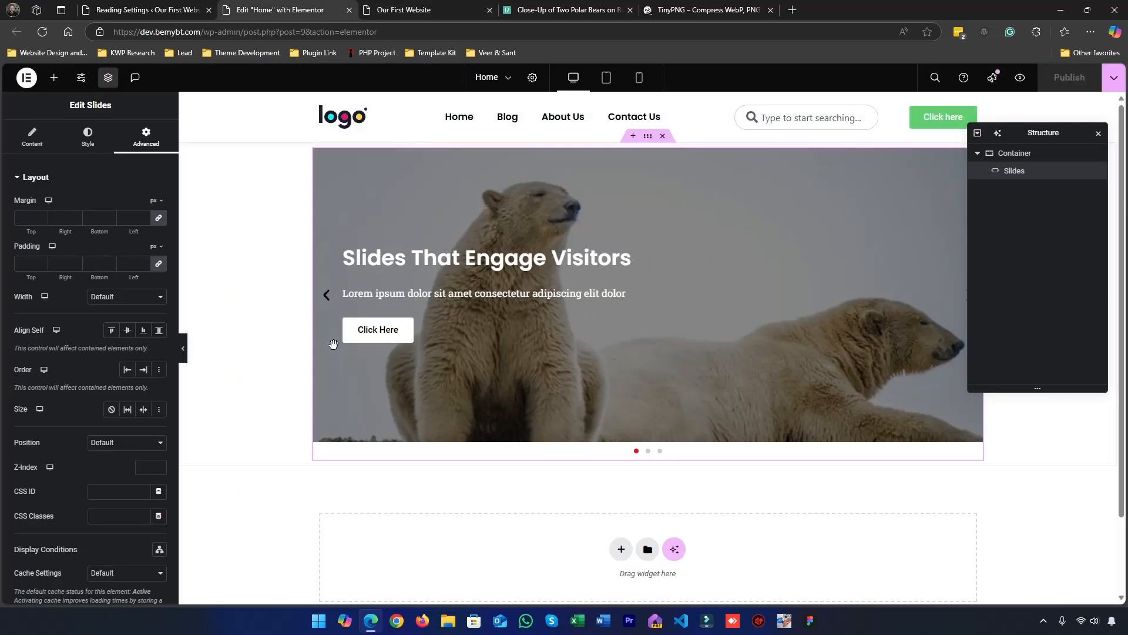
left_click(405, 8)
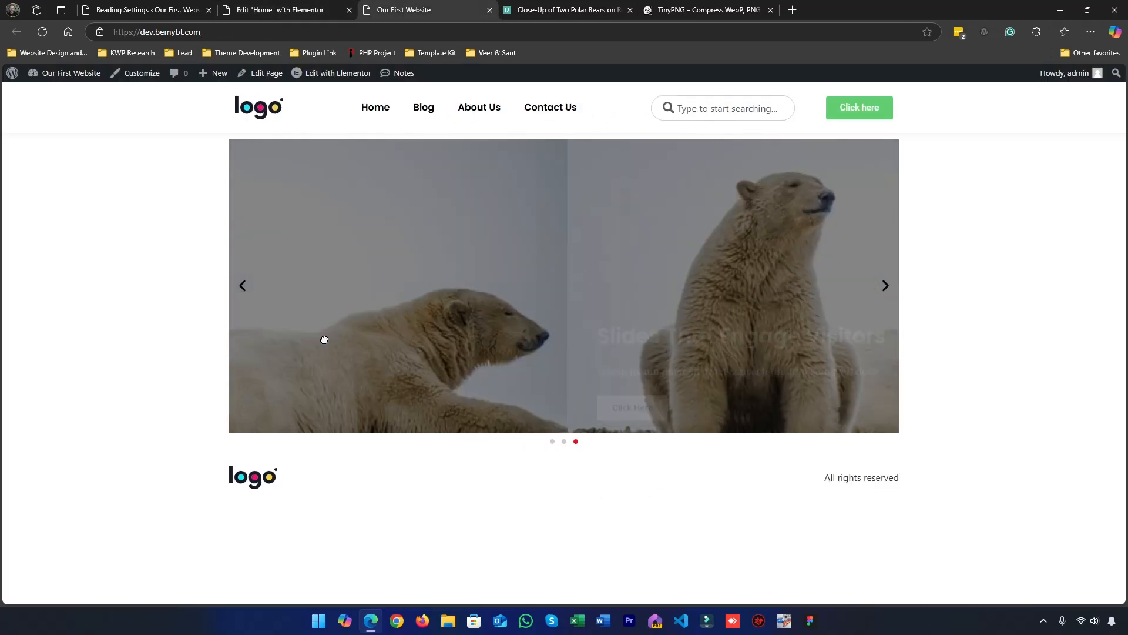